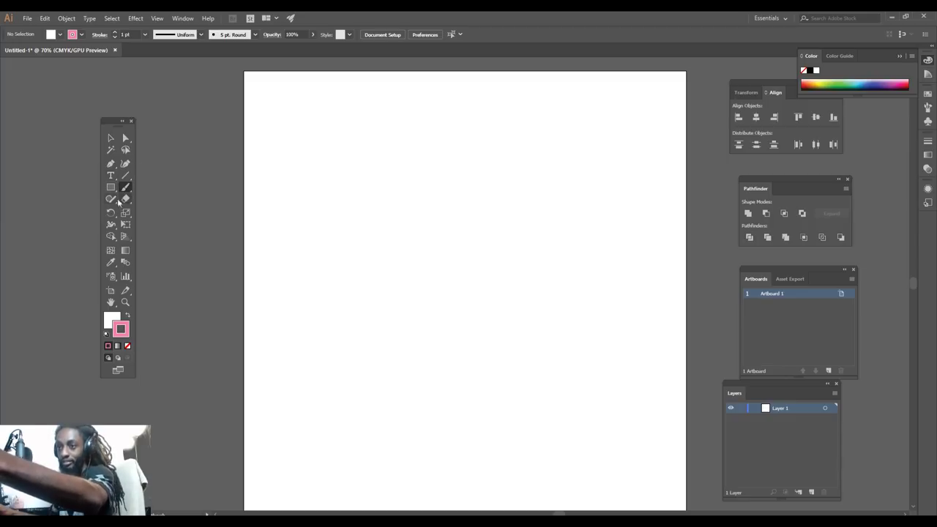
# Draw a short test stroke on the artboard with the 5 pt. Round brush and start a new calligraphic brush
pyautogui.moveTo(644, 306); pyautogui.dragTo(634, 328)
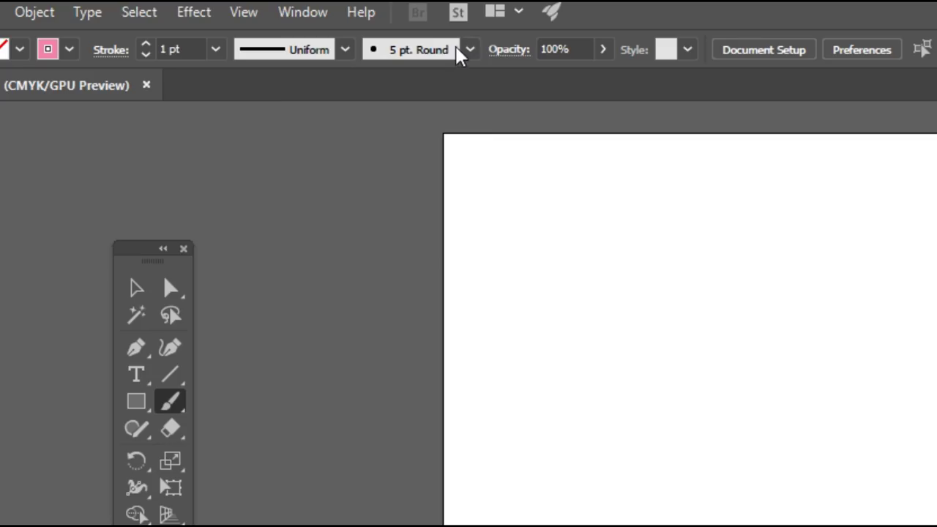
pyautogui.click(254, 35)
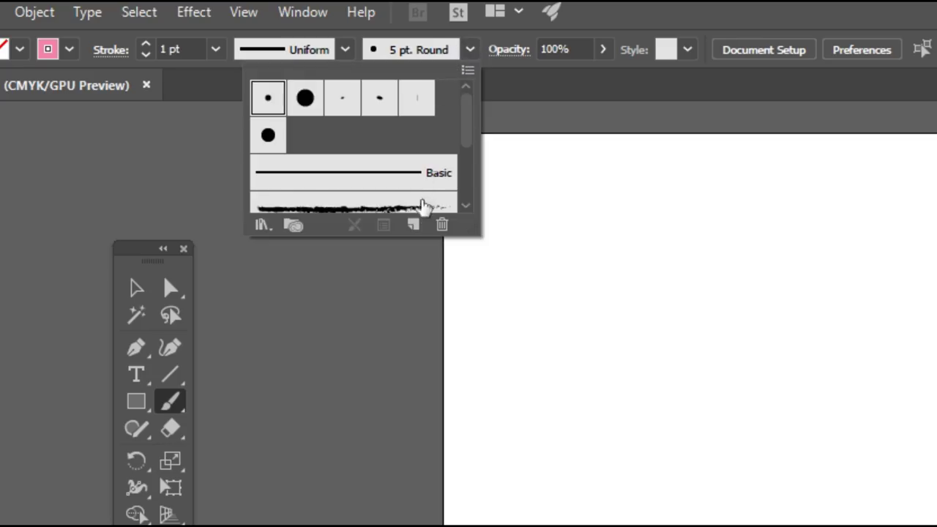
pyautogui.click(413, 224)
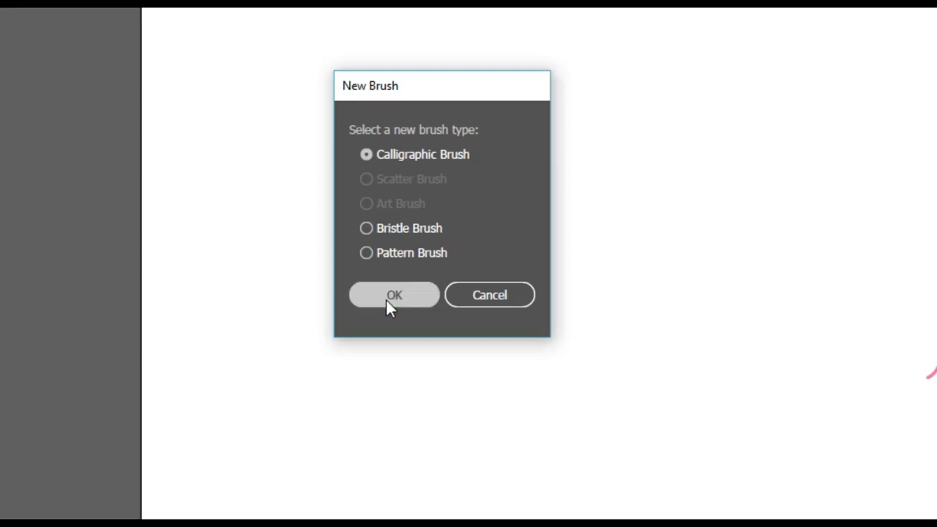
pyautogui.click(388, 296)
# Replace the new brush's fixed size with a variable one, adjust its size and variation, and save the brush
pyautogui.click(359, 224)
pyautogui.click(366, 296)
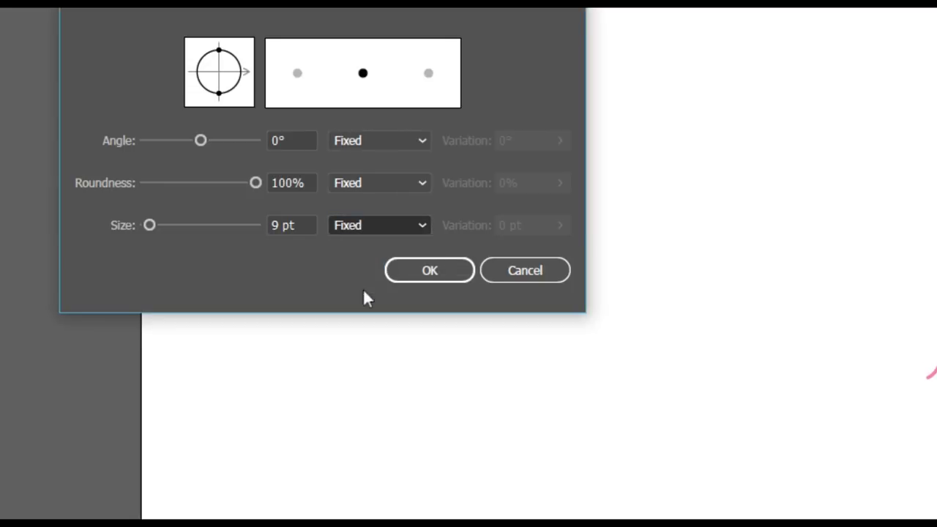
pyautogui.moveTo(146, 225); pyautogui.dragTo(143, 227)
pyautogui.click(560, 226)
pyautogui.click(561, 225)
pyautogui.click(564, 250)
pyautogui.click(402, 277)
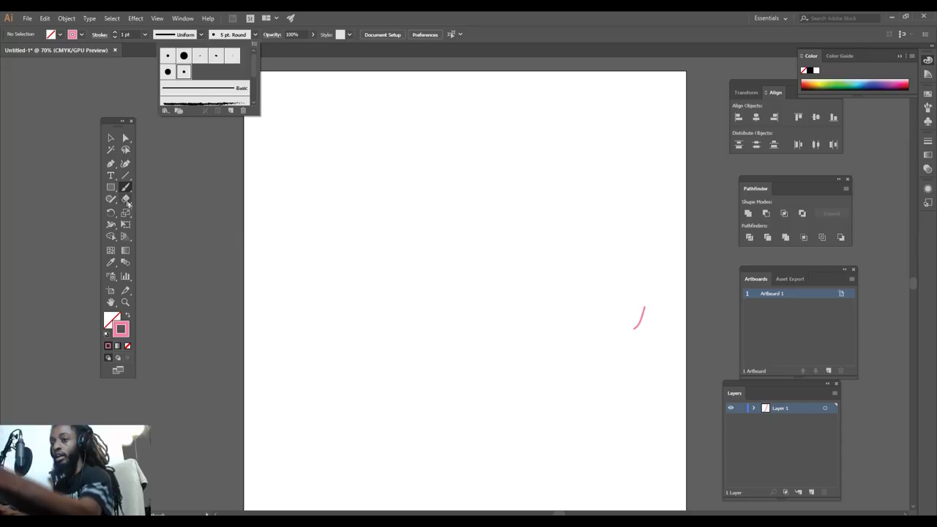
# Test the new calligraphic brush with tapered vertical strokes on the empty area beside the artboard
pyautogui.click(170, 249)
pyautogui.moveTo(173, 255); pyautogui.dragTo(177, 201)
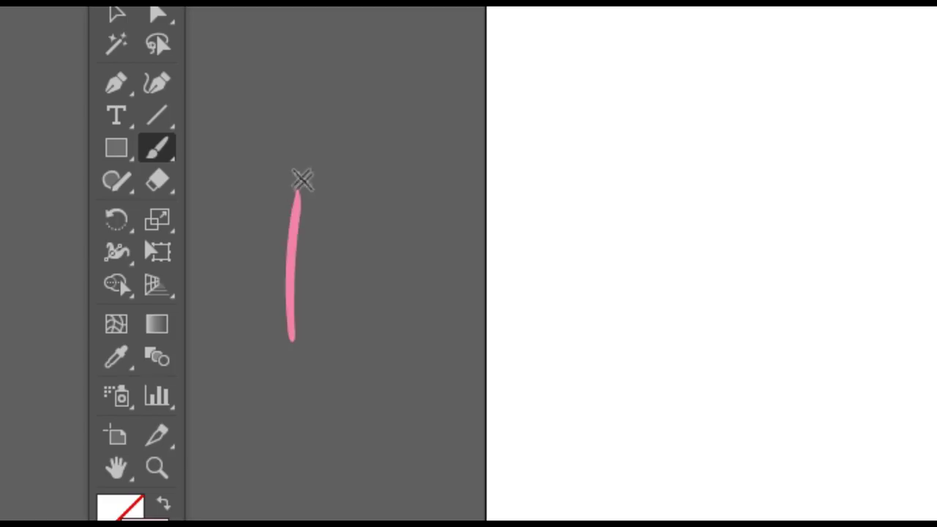
pyautogui.moveTo(302, 180); pyautogui.dragTo(337, 361)
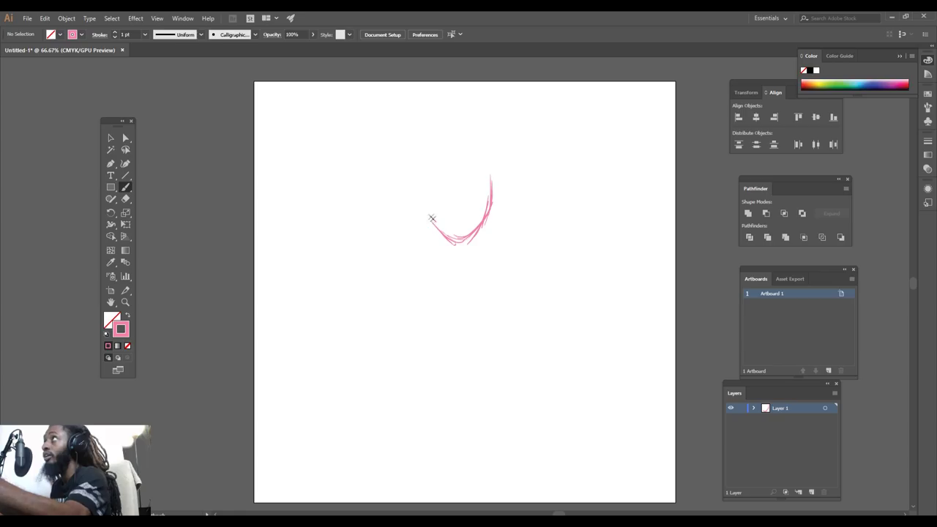
# Roughly sketch the character's head with jaw, skull, ears and frowning face, plus the neck sides and right shoulder curve
pyautogui.moveTo(429, 217)
pyautogui.mouseDown()
pyautogui.moveTo(403, 165)
pyautogui.moveTo(425, 182)
pyautogui.moveTo(414, 204)
pyautogui.moveTo(415, 171)
pyautogui.mouseUp()
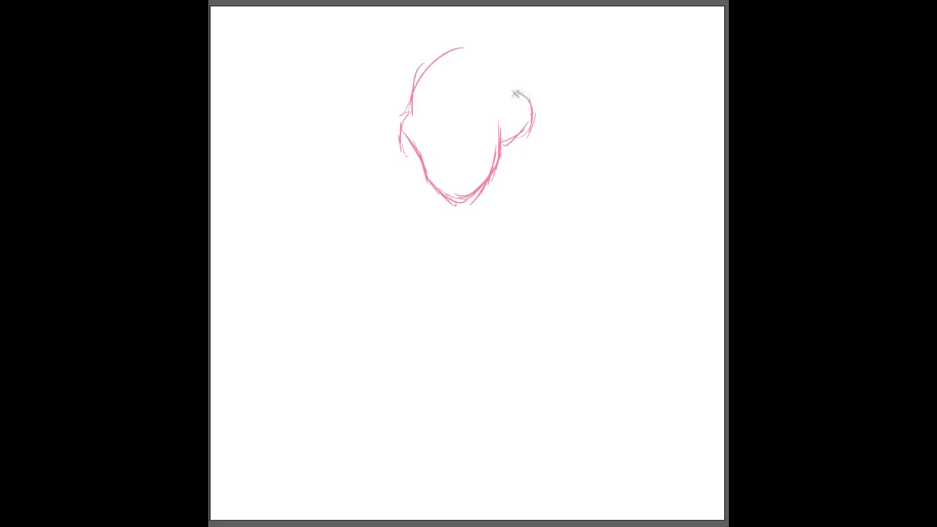
pyautogui.moveTo(516, 94)
pyautogui.mouseDown()
pyautogui.moveTo(487, 54)
pyautogui.moveTo(403, 64)
pyautogui.moveTo(396, 119)
pyautogui.mouseUp()
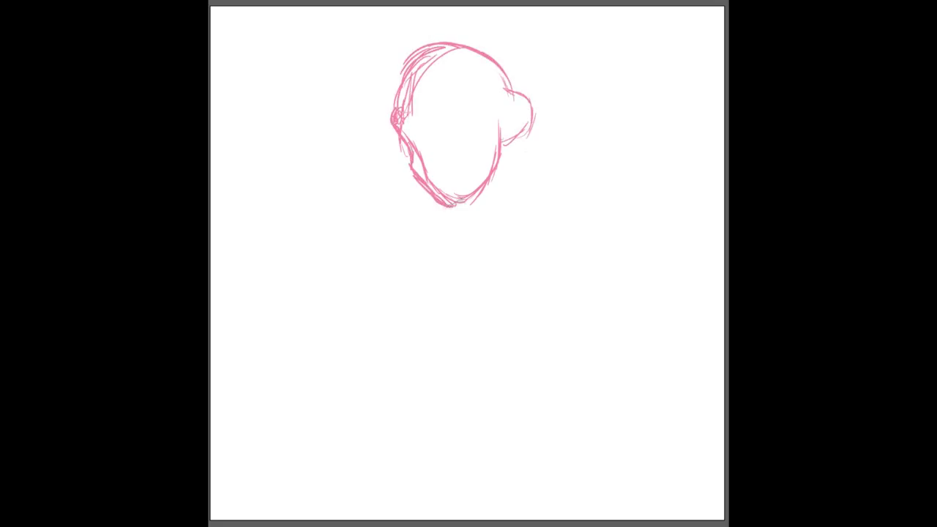
pyautogui.moveTo(516, 145)
pyautogui.mouseDown()
pyautogui.moveTo(547, 198)
pyautogui.moveTo(687, 224)
pyautogui.mouseUp()
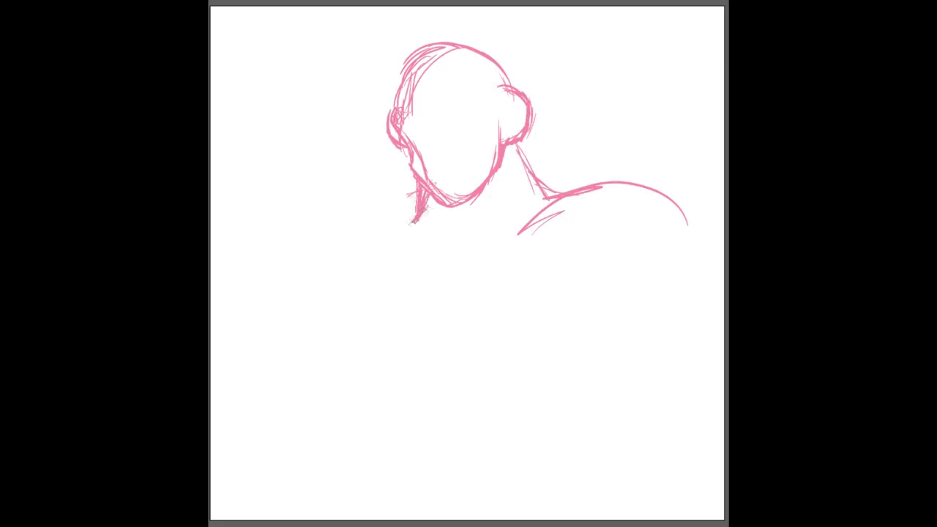
pyautogui.moveTo(449, 142); pyautogui.dragTo(488, 112)
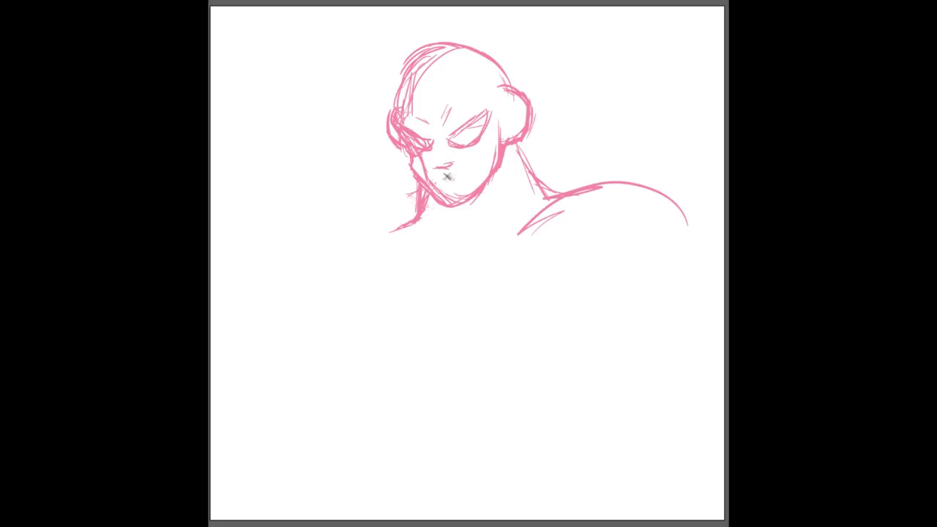
# Sketch the neck muscle, the collarbones, the chest's lower and side contours, and the left shoulder
pyautogui.moveTo(502, 169); pyautogui.dragTo(469, 245)
pyautogui.moveTo(543, 244)
pyautogui.mouseDown()
pyautogui.moveTo(424, 249)
pyautogui.moveTo(391, 238)
pyautogui.mouseUp()
pyautogui.moveTo(584, 282); pyautogui.dragTo(531, 382)
pyautogui.moveTo(586, 333); pyautogui.dragTo(355, 380)
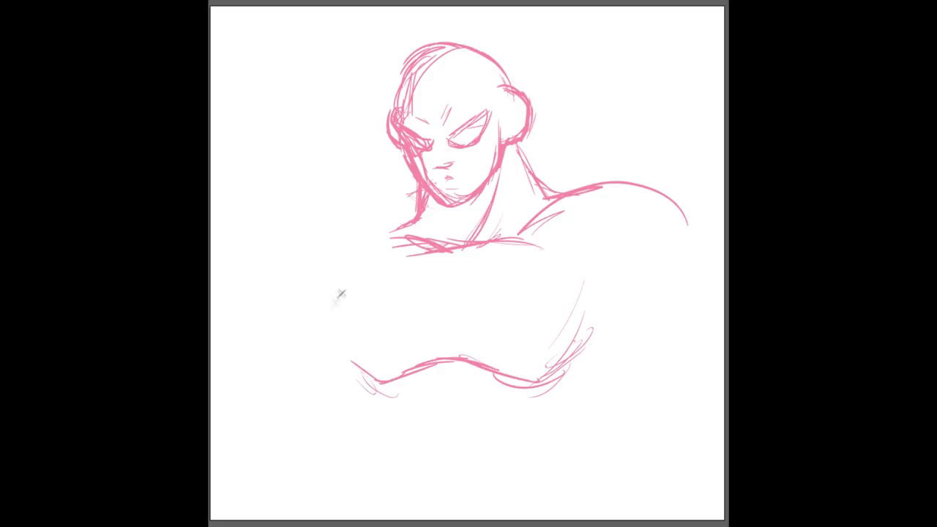
pyautogui.moveTo(336, 259); pyautogui.dragTo(348, 359)
pyautogui.moveTo(418, 209); pyautogui.dragTo(298, 227)
pyautogui.moveTo(326, 225)
pyautogui.mouseDown()
pyautogui.moveTo(279, 322)
pyautogui.moveTo(281, 309)
pyautogui.mouseUp()
# Select the whole sketch, scale it down slightly and move it up toward the artboard's top edge
pyautogui.press('v')
pyautogui.moveTo(226, 421)
pyautogui.mouseDown()
pyautogui.moveTo(315, 83)
pyautogui.moveTo(723, 269)
pyautogui.mouseUp()
pyautogui.moveTo(237, 95); pyautogui.dragTo(702, 467)
pyautogui.moveTo(688, 128); pyautogui.dragTo(662, 151)
pyautogui.moveTo(505, 262); pyautogui.dragTo(516, 212)
pyautogui.click(697, 315)
# Sketch the torso below the chest with the rib line and both sides tapering into the waist
pyautogui.scroll(-5, 697, 315)
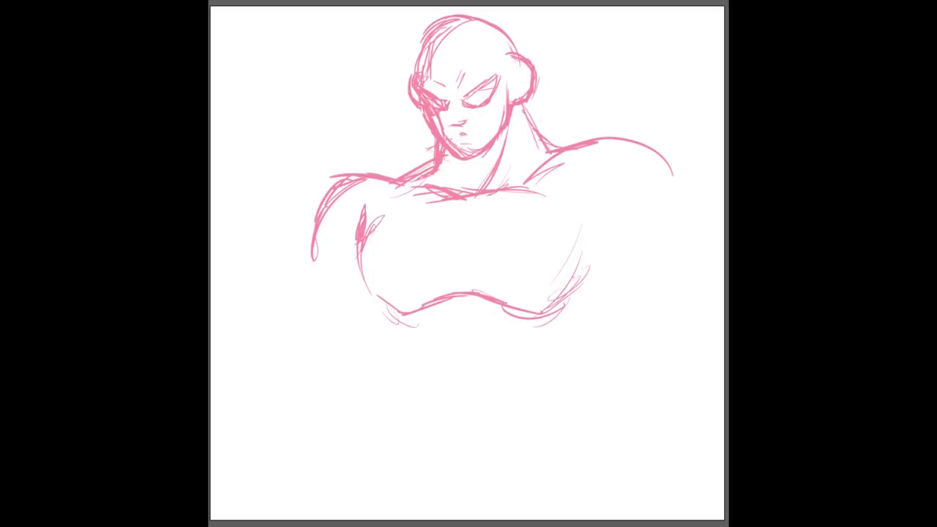
pyautogui.moveTo(386, 321); pyautogui.dragTo(418, 392)
pyautogui.moveTo(636, 302)
pyautogui.mouseDown()
pyautogui.moveTo(584, 360)
pyautogui.moveTo(465, 342)
pyautogui.mouseUp()
pyautogui.moveTo(594, 360); pyautogui.dragTo(549, 433)
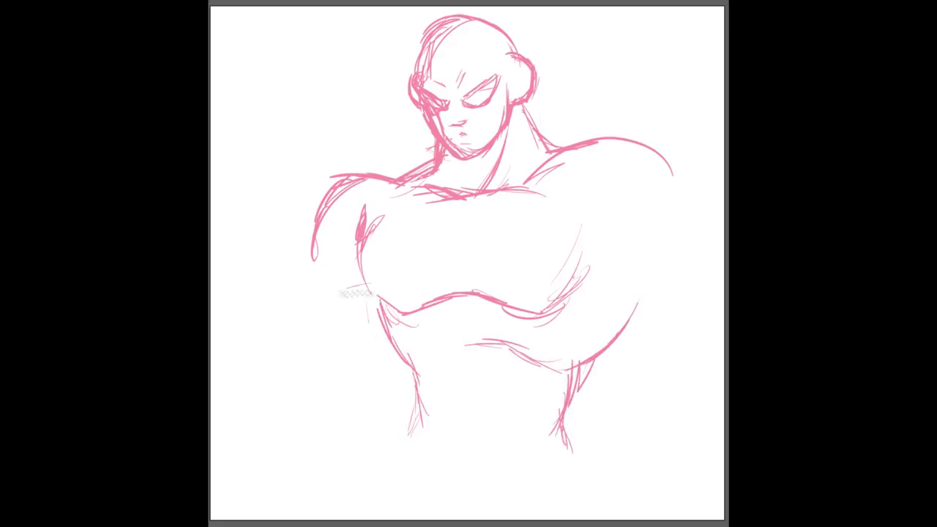
# Sketch the left arm and the right arm's inner line, and extend the right shoulder into a larger rounded muscle
pyautogui.moveTo(307, 308)
pyautogui.mouseDown()
pyautogui.moveTo(288, 375)
pyautogui.moveTo(311, 413)
pyautogui.moveTo(278, 437)
pyautogui.mouseUp()
pyautogui.moveTo(612, 236); pyautogui.dragTo(642, 423)
pyautogui.moveTo(596, 251); pyautogui.dragTo(655, 273)
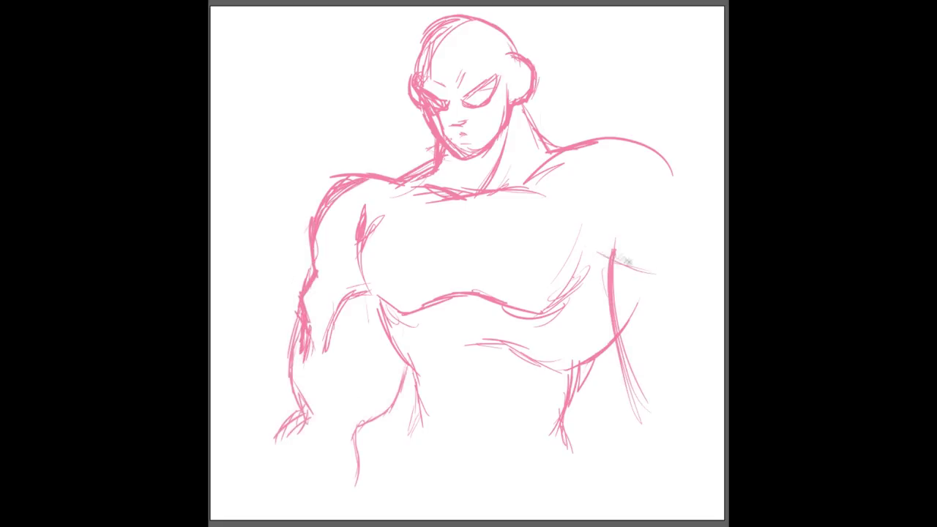
pyautogui.moveTo(659, 151); pyautogui.dragTo(710, 249)
pyautogui.moveTo(582, 136); pyautogui.dragTo(709, 187)
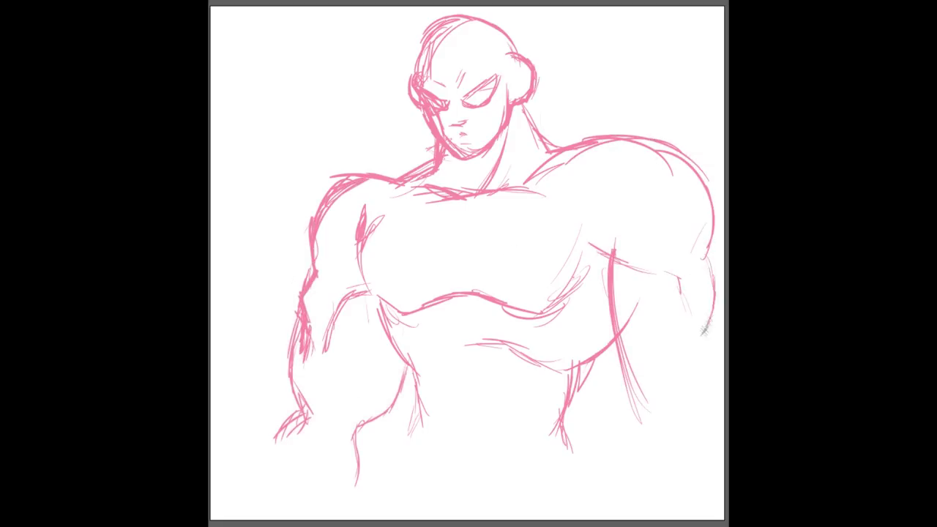
# Sketch the right elbow and forearm contours and strengthen the inner line of the right upper arm
pyautogui.moveTo(714, 344); pyautogui.dragTo(728, 399)
pyautogui.moveTo(721, 404)
pyautogui.mouseDown()
pyautogui.moveTo(716, 460)
pyautogui.moveTo(699, 483)
pyautogui.mouseUp()
pyautogui.moveTo(656, 413)
pyautogui.mouseDown()
pyautogui.moveTo(602, 480)
pyautogui.moveTo(611, 481)
pyautogui.mouseUp()
pyautogui.moveTo(621, 370); pyautogui.dragTo(650, 410)
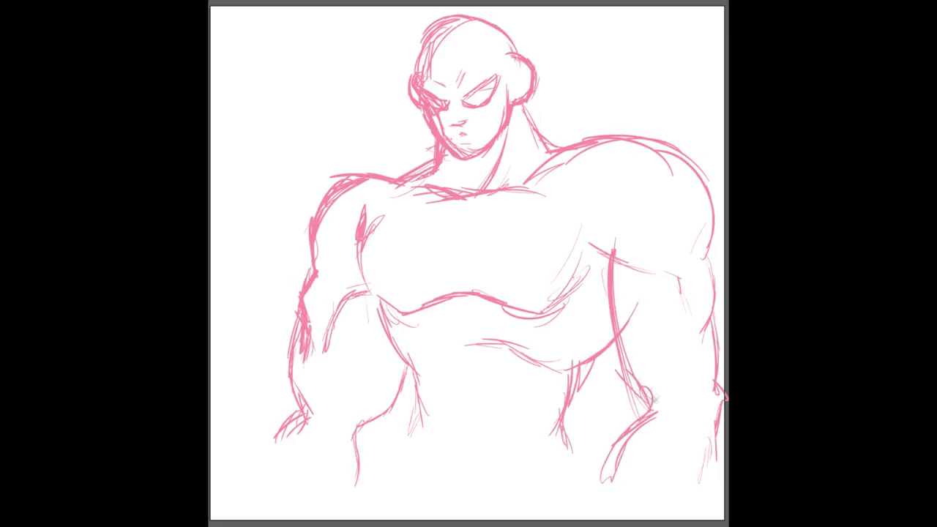
pyautogui.moveTo(604, 275); pyautogui.dragTo(641, 395)
pyautogui.moveTo(606, 269); pyautogui.dragTo(612, 327)
# Close off both forearms at their lower ends and reinforce the side and waist lines of the torso
pyautogui.moveTo(714, 436); pyautogui.dragTo(710, 497)
pyautogui.moveTo(627, 479); pyautogui.dragTo(708, 496)
pyautogui.moveTo(376, 480); pyautogui.dragTo(268, 463)
pyautogui.moveTo(399, 412); pyautogui.dragTo(406, 432)
pyautogui.moveTo(371, 300)
pyautogui.mouseDown()
pyautogui.moveTo(397, 375)
pyautogui.moveTo(422, 410)
pyautogui.mouseUp()
pyautogui.moveTo(590, 387); pyautogui.dragTo(575, 444)
pyautogui.moveTo(585, 390); pyautogui.dragTo(562, 445)
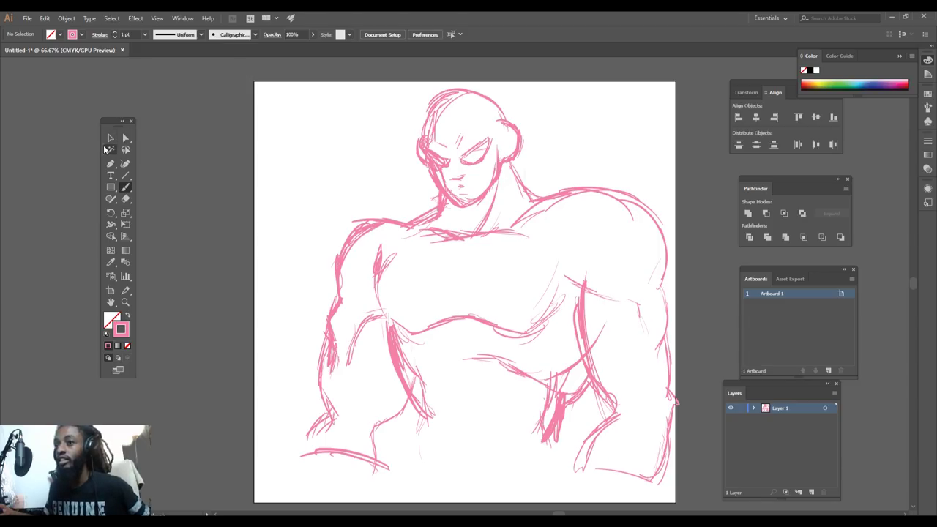
# Select the whole sketch, shift it slightly left on the artboard and lower its opacity to 20%
pyautogui.click(111, 137)
pyautogui.moveTo(271, 88)
pyautogui.mouseDown()
pyautogui.moveTo(480, 267)
pyautogui.moveTo(713, 395)
pyautogui.moveTo(710, 488)
pyautogui.mouseUp()
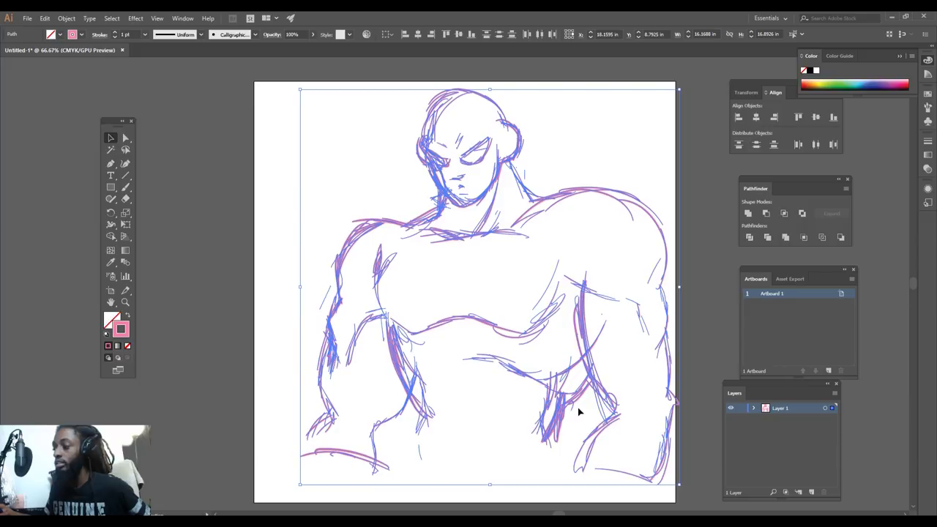
pyautogui.moveTo(569, 405); pyautogui.dragTo(549, 401)
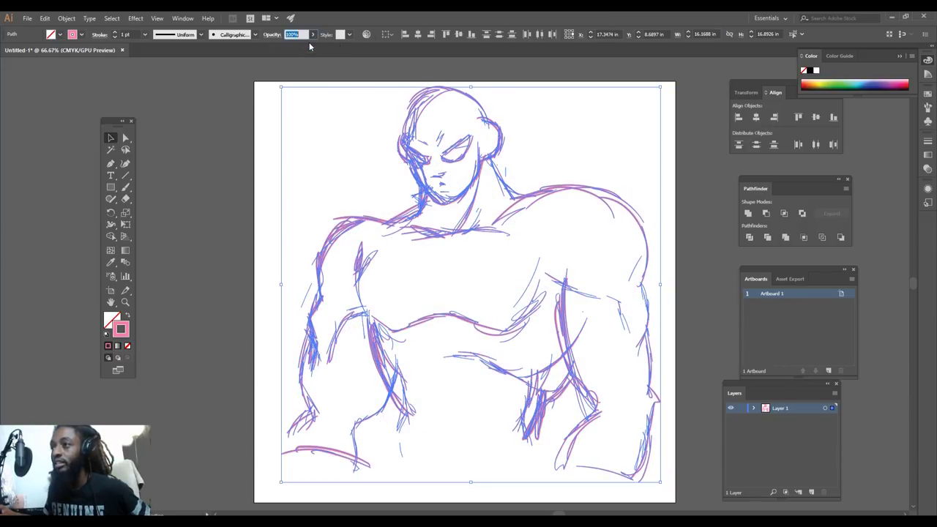
pyautogui.click(312, 35)
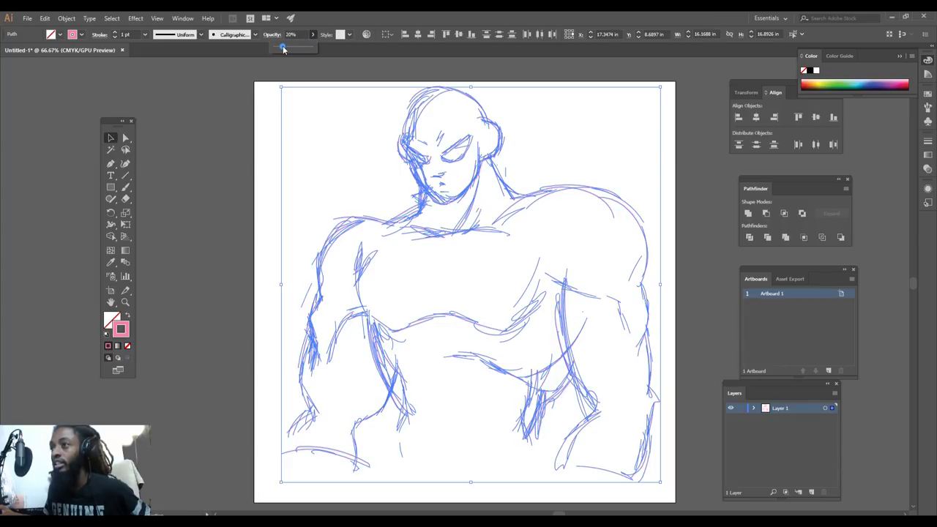
pyautogui.click(251, 128)
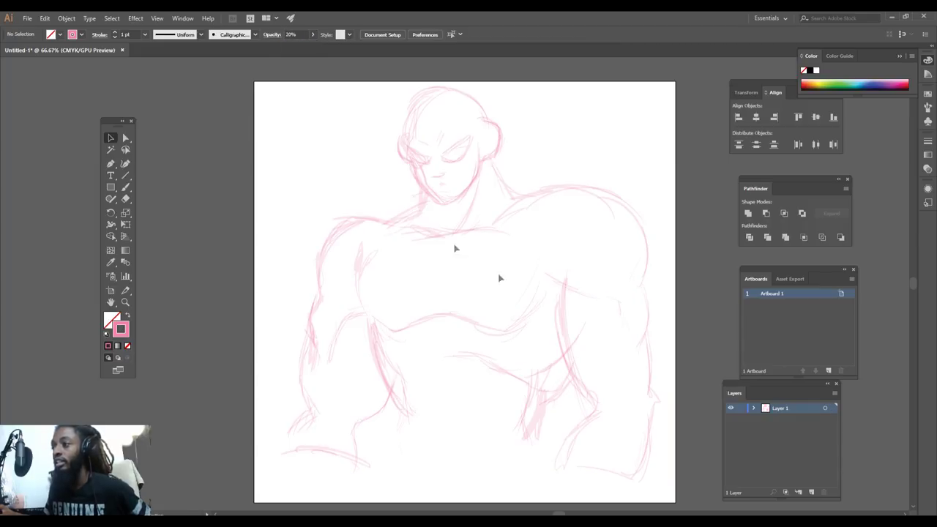
# Ready the Paintbrush for refining the head, with its opacity set back to 100%
pyautogui.hotkey('ctrl', '-')
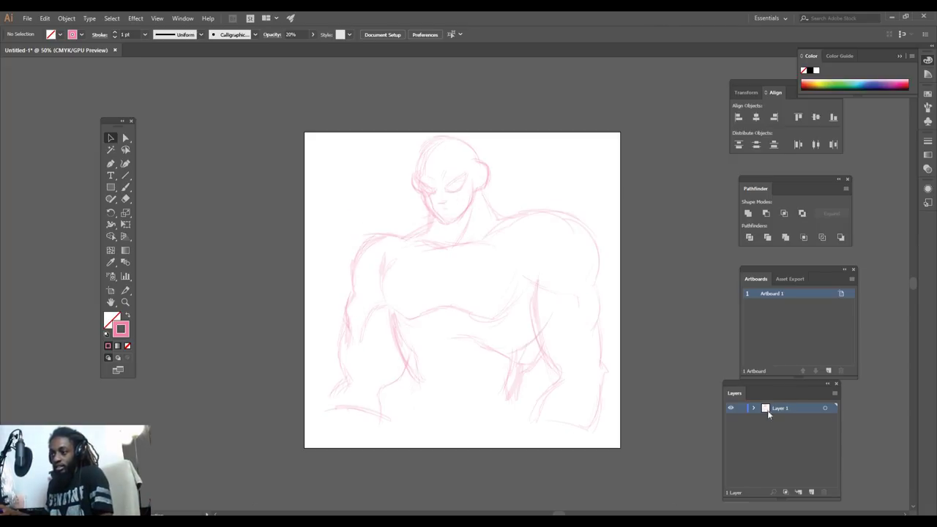
pyautogui.hotkey('ctrl', '=')
pyautogui.hotkey('ctrl', '=')
pyautogui.hotkey('ctrl', '=')
pyautogui.scroll(2, 556, 419)
pyautogui.scroll(8, 556, 419)
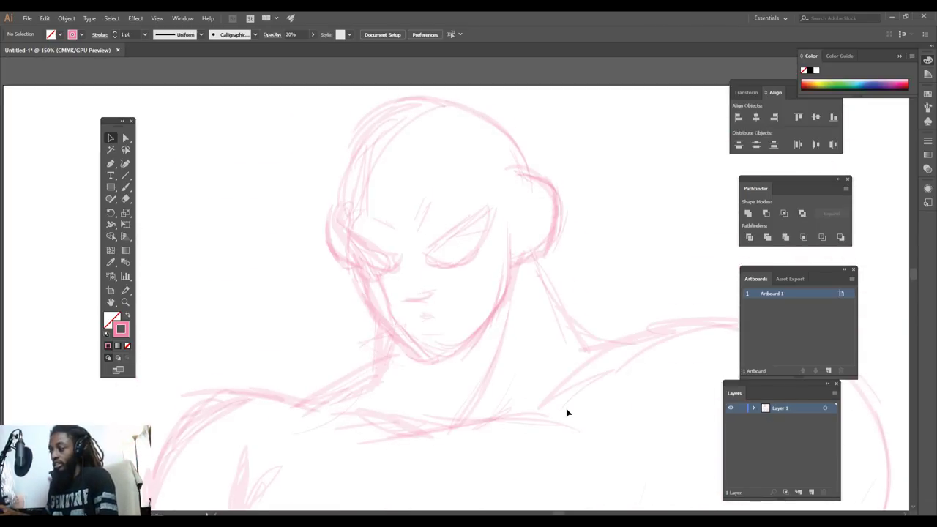
pyautogui.click(125, 187)
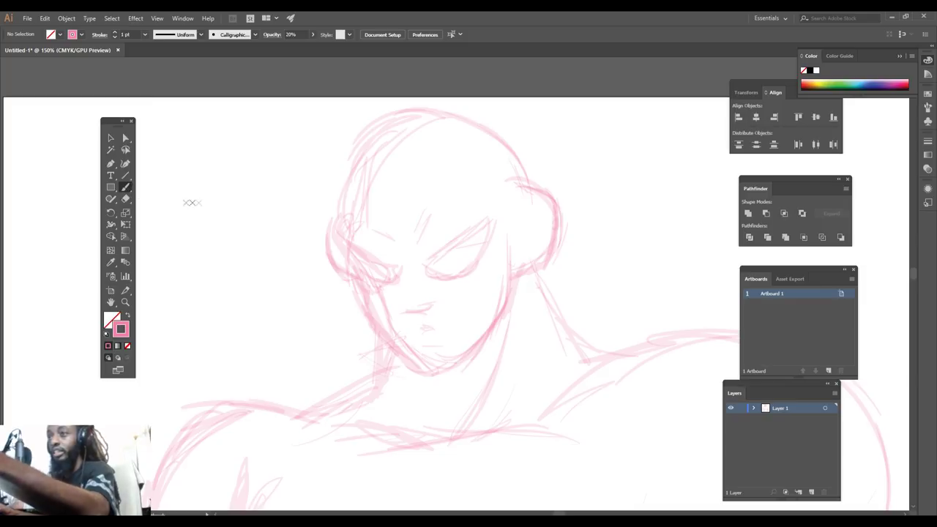
pyautogui.click(313, 34)
pyautogui.click(311, 46)
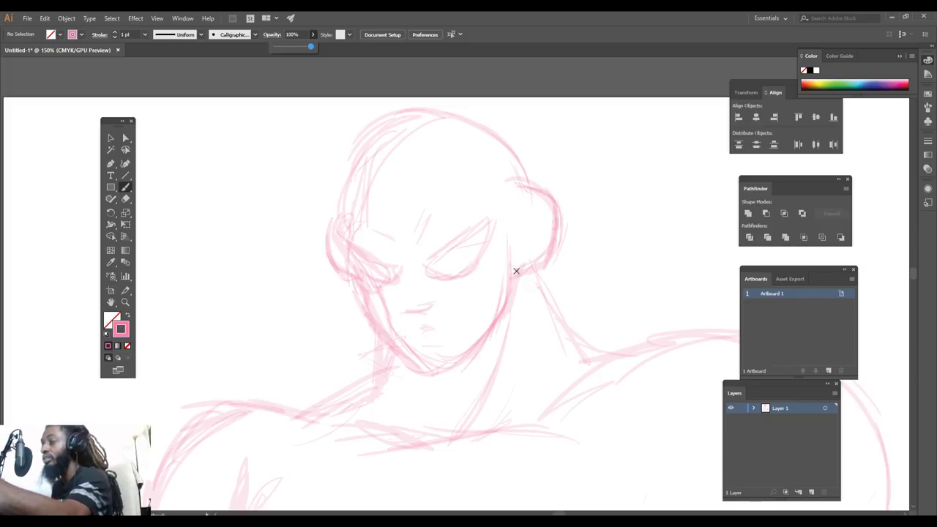
# Trace the right ear with its inner detail, the jawline and the left side of the face over the faded sketch
pyautogui.click(520, 268)
pyautogui.moveTo(544, 261)
pyautogui.mouseDown()
pyautogui.moveTo(555, 205)
pyautogui.moveTo(506, 198)
pyautogui.moveTo(505, 227)
pyautogui.mouseUp()
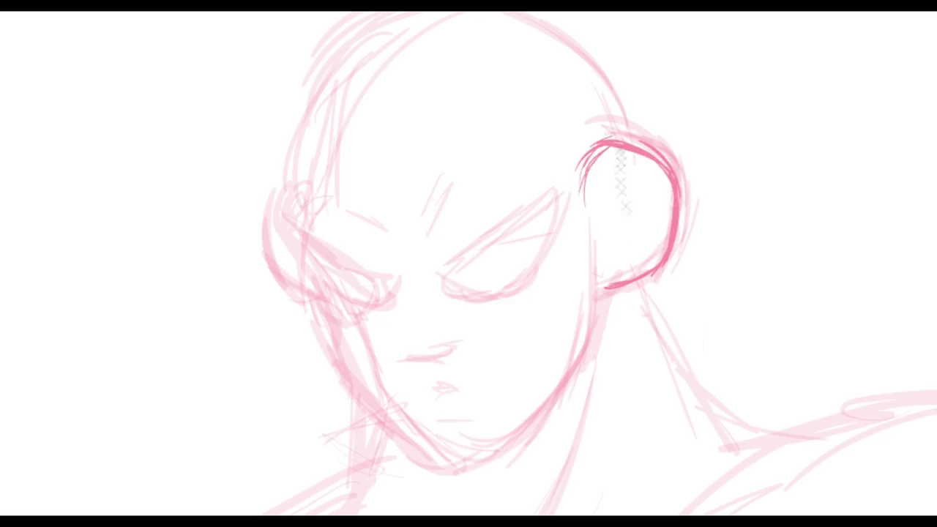
pyautogui.moveTo(669, 233)
pyautogui.mouseDown()
pyautogui.moveTo(655, 196)
pyautogui.moveTo(666, 194)
pyautogui.moveTo(645, 236)
pyautogui.mouseUp()
pyautogui.moveTo(631, 276)
pyautogui.mouseDown()
pyautogui.moveTo(592, 245)
pyautogui.moveTo(615, 285)
pyautogui.moveTo(583, 357)
pyautogui.moveTo(501, 443)
pyautogui.moveTo(423, 452)
pyautogui.moveTo(329, 350)
pyautogui.moveTo(311, 287)
pyautogui.moveTo(273, 229)
pyautogui.moveTo(281, 220)
pyautogui.moveTo(289, 231)
pyautogui.moveTo(300, 176)
pyautogui.moveTo(417, 25)
pyautogui.mouseUp()
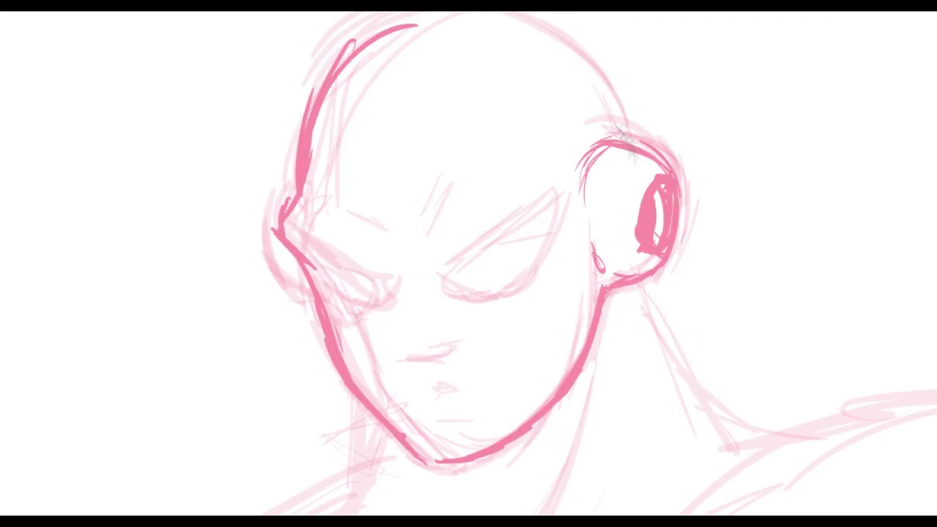
# Trace the top of the skull with thick overlapping strokes and outline the small left ear
pyautogui.moveTo(628, 145)
pyautogui.mouseDown()
pyautogui.moveTo(603, 77)
pyautogui.moveTo(510, 12)
pyautogui.mouseUp()
pyautogui.moveTo(304, 131); pyautogui.dragTo(417, 12)
pyautogui.moveTo(322, 89)
pyautogui.mouseDown()
pyautogui.moveTo(426, 11)
pyautogui.moveTo(515, 12)
pyautogui.mouseUp()
pyautogui.moveTo(316, 304)
pyautogui.mouseDown()
pyautogui.moveTo(284, 261)
pyautogui.moveTo(307, 294)
pyautogui.mouseUp()
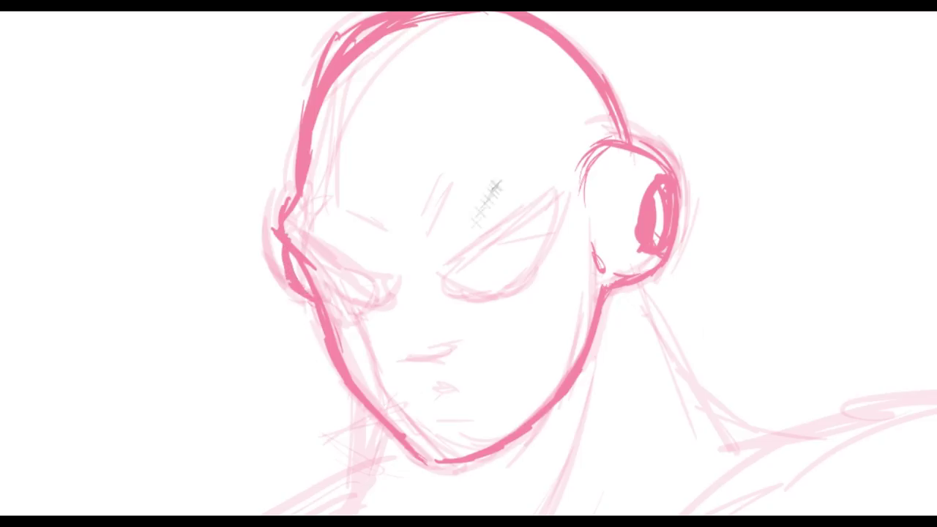
# Delete the strokes around the right ear and redraw a smaller ear with its inner detail
pyautogui.moveTo(566, 289); pyautogui.dragTo(706, 180)
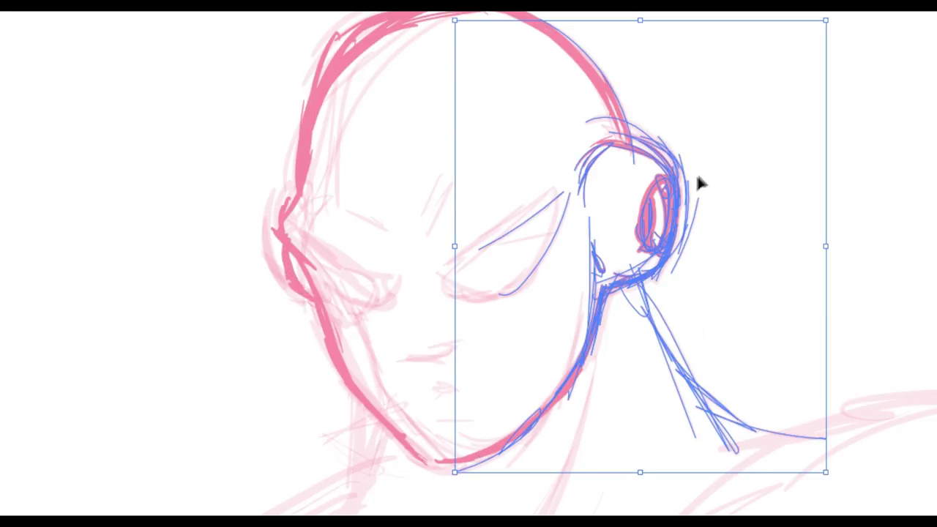
pyautogui.press('Delete')
pyautogui.moveTo(609, 117)
pyautogui.mouseDown()
pyautogui.moveTo(627, 171)
pyautogui.moveTo(661, 214)
pyautogui.moveTo(608, 271)
pyautogui.moveTo(606, 294)
pyautogui.moveTo(658, 236)
pyautogui.moveTo(609, 159)
pyautogui.mouseUp()
pyautogui.moveTo(638, 199)
pyautogui.mouseDown()
pyautogui.moveTo(634, 236)
pyautogui.moveTo(639, 198)
pyautogui.mouseUp()
# Trace both outer sides of the neck and the neck muscle line below the jaw
pyautogui.moveTo(636, 272); pyautogui.dragTo(699, 421)
pyautogui.moveTo(375, 407); pyautogui.dragTo(358, 507)
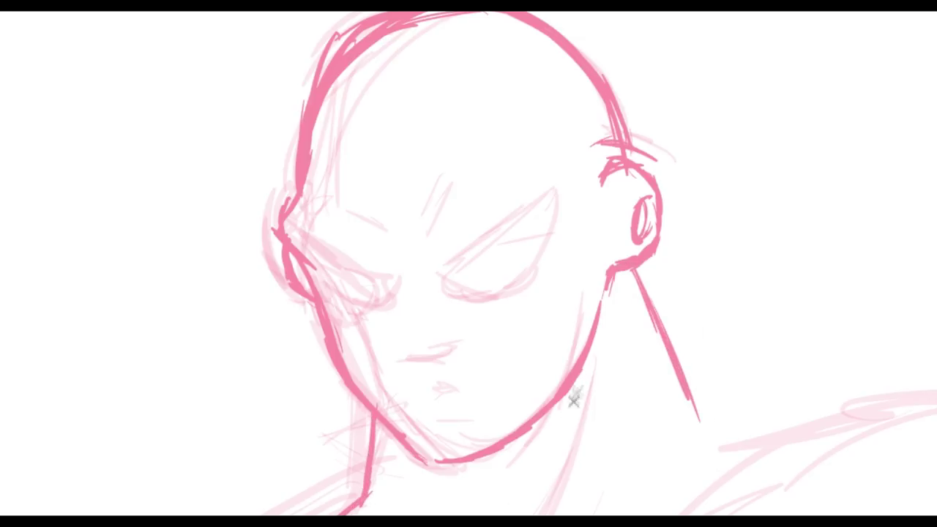
pyautogui.moveTo(590, 373); pyautogui.dragTo(530, 516)
# Trace both narrowed eyes with their brow lines and add the frown crease between them
pyautogui.moveTo(562, 170)
pyautogui.mouseDown()
pyautogui.moveTo(433, 274)
pyautogui.moveTo(560, 226)
pyautogui.moveTo(563, 172)
pyautogui.mouseUp()
pyautogui.moveTo(440, 274)
pyautogui.mouseDown()
pyautogui.moveTo(470, 285)
pyautogui.moveTo(516, 216)
pyautogui.moveTo(444, 276)
pyautogui.mouseUp()
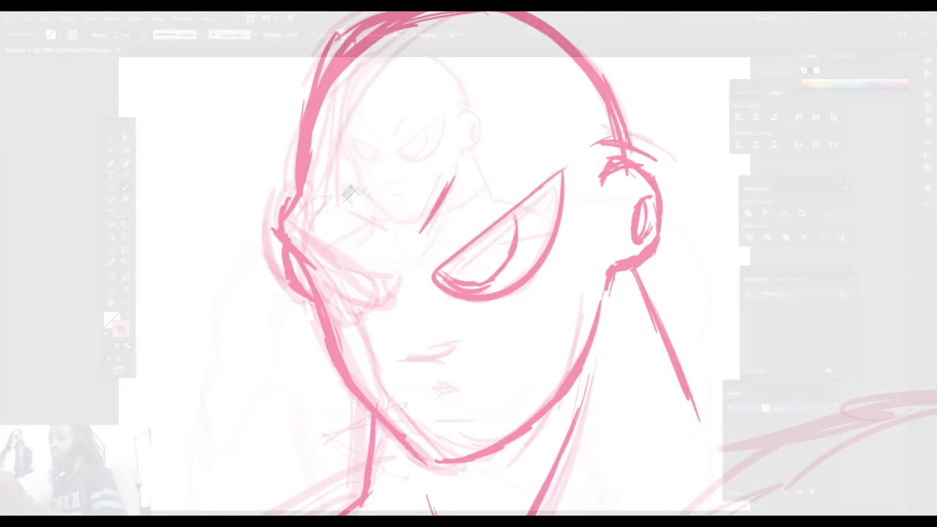
pyautogui.moveTo(384, 272); pyautogui.dragTo(288, 228)
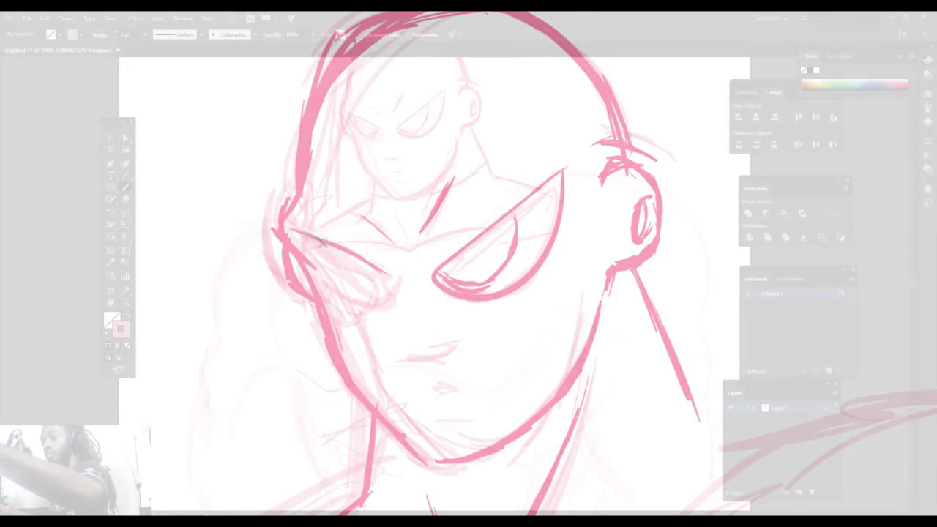
pyautogui.moveTo(383, 272); pyautogui.dragTo(339, 287)
pyautogui.moveTo(296, 233)
pyautogui.mouseDown()
pyautogui.moveTo(341, 286)
pyautogui.moveTo(325, 246)
pyautogui.mouseUp()
# Trace both rounded shoulders, the collarbones and the lower contour of the chest over the faded sketch
pyautogui.moveTo(316, 230)
pyautogui.mouseDown()
pyautogui.moveTo(297, 228)
pyautogui.moveTo(214, 314)
pyautogui.mouseUp()
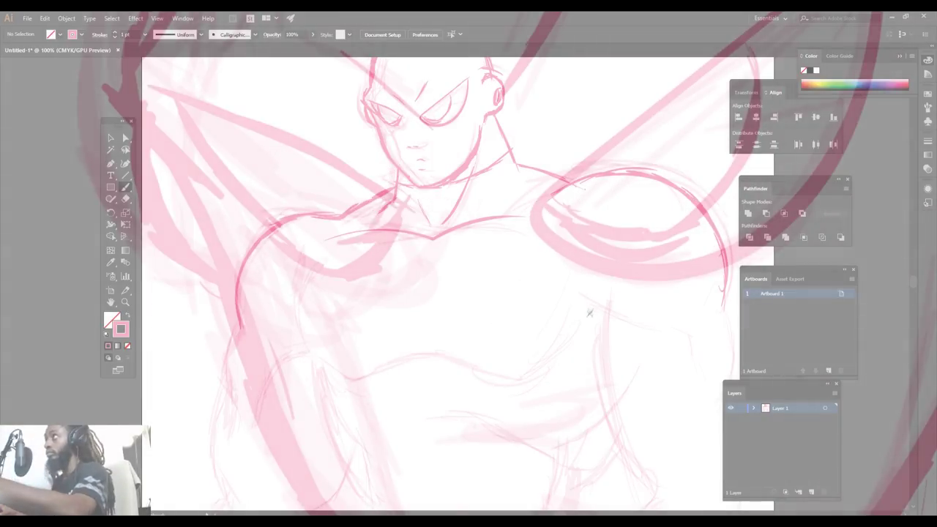
pyautogui.moveTo(602, 290)
pyautogui.mouseDown()
pyautogui.moveTo(593, 311)
pyautogui.moveTo(524, 374)
pyautogui.moveTo(382, 370)
pyautogui.moveTo(293, 311)
pyautogui.mouseUp()
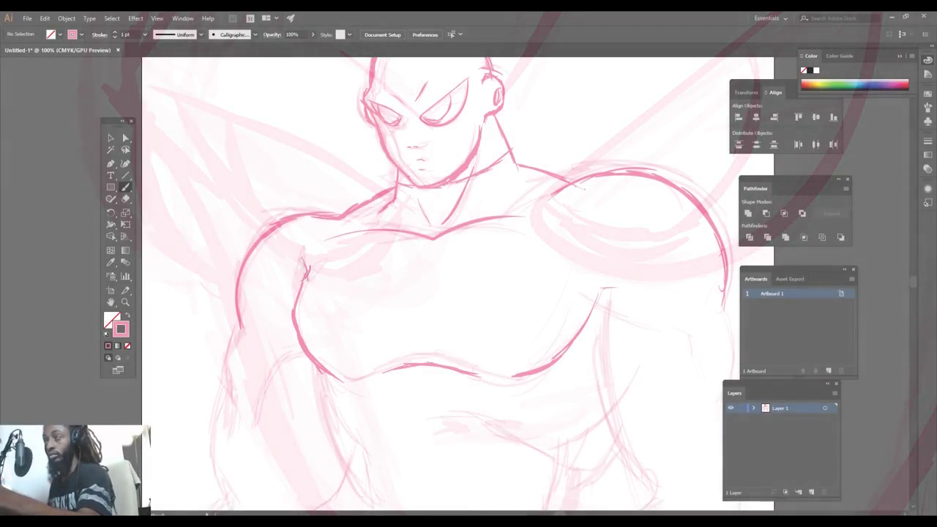
pyautogui.hotkey('ctrl', '-')
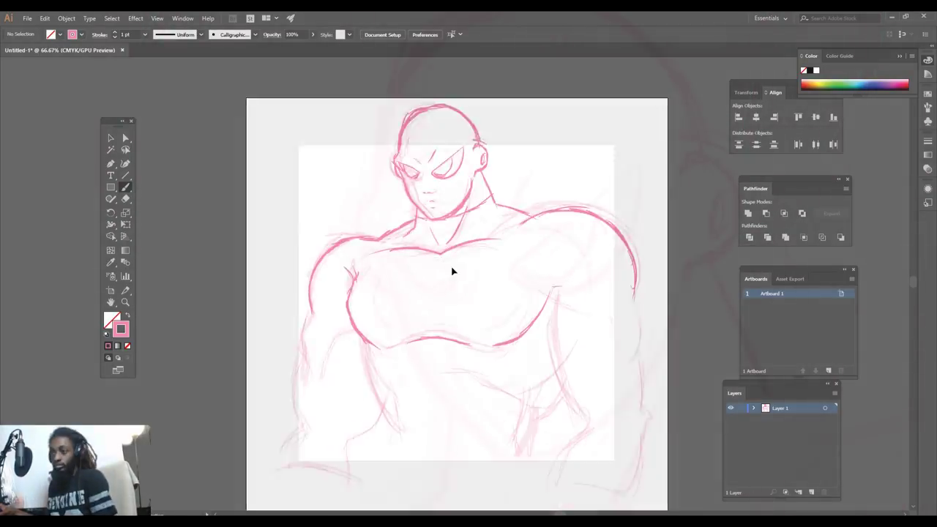
# Draw curved costume lines from both shoulders across the chest and join them to a pointed V below it
pyautogui.hscroll(1, 452, 270)
pyautogui.hotkey('ctrl', '=')
pyautogui.scroll(-1, 525, 316)
pyautogui.moveTo(672, 203)
pyautogui.mouseDown()
pyautogui.moveTo(466, 286)
pyautogui.moveTo(451, 338)
pyautogui.moveTo(395, 423)
pyautogui.mouseUp()
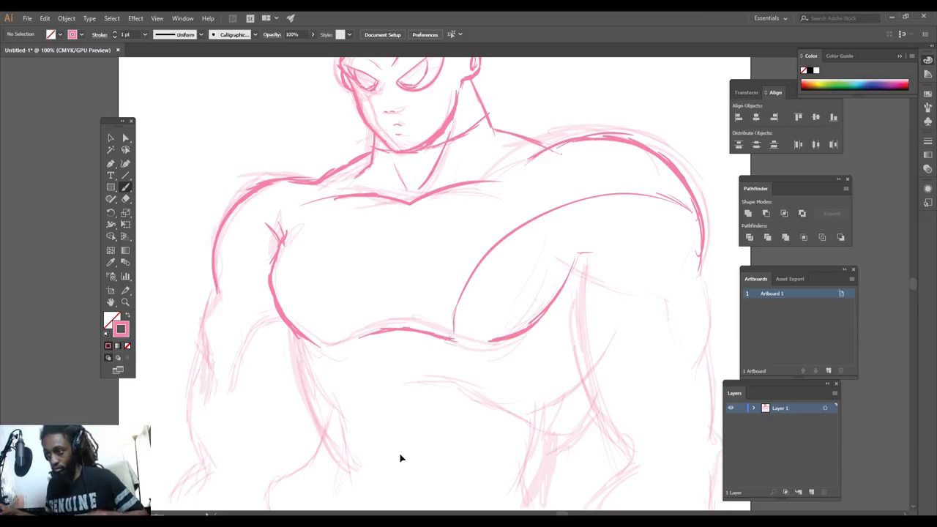
pyautogui.moveTo(359, 337)
pyautogui.mouseDown()
pyautogui.moveTo(314, 229)
pyautogui.moveTo(223, 250)
pyautogui.mouseUp()
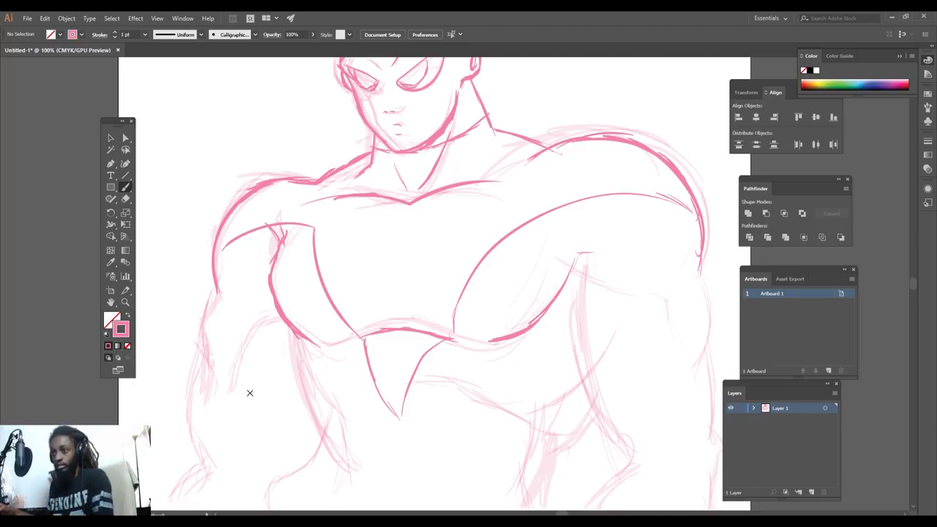
# Trace both arms down to the wrists and the sides of the waist tapering to the bottom of the torso
pyautogui.hotkey('ctrl', '-')
pyautogui.hotkey('ctrl', '+')
pyautogui.hotkey('ctrl', '+')
pyautogui.hotkey('ctrl', '-')
pyautogui.hotkey('ctrl', '-')
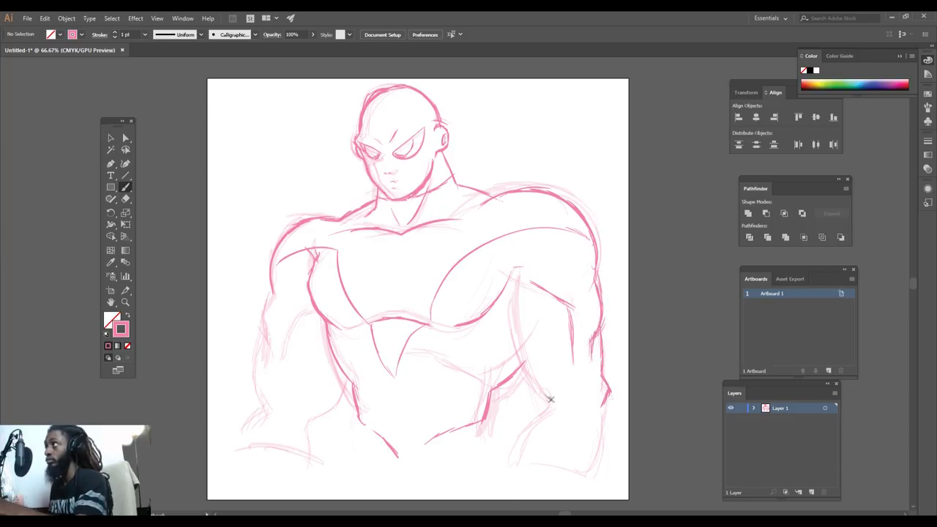
pyautogui.moveTo(512, 363); pyautogui.dragTo(515, 291)
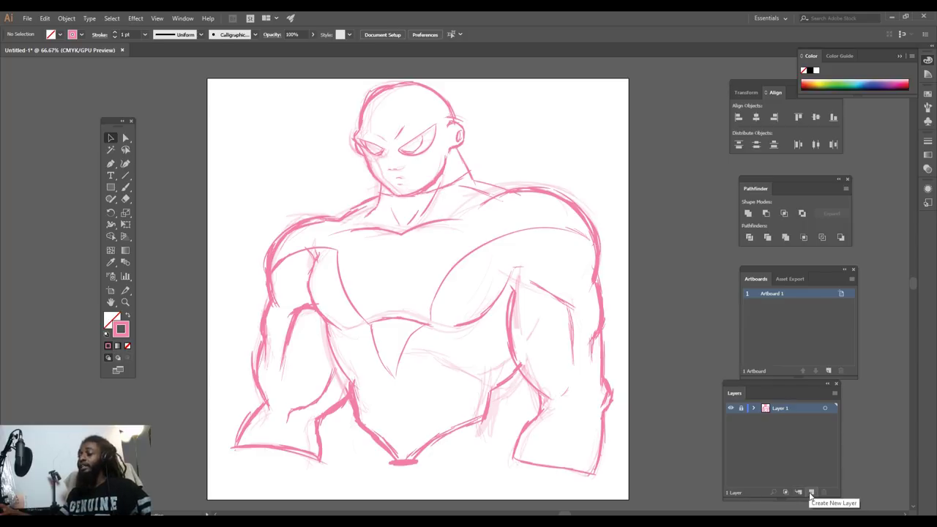
# Create a new layer above the locked sketch layer and reset the colours to the default white fill and black stroke
pyautogui.click(811, 493)
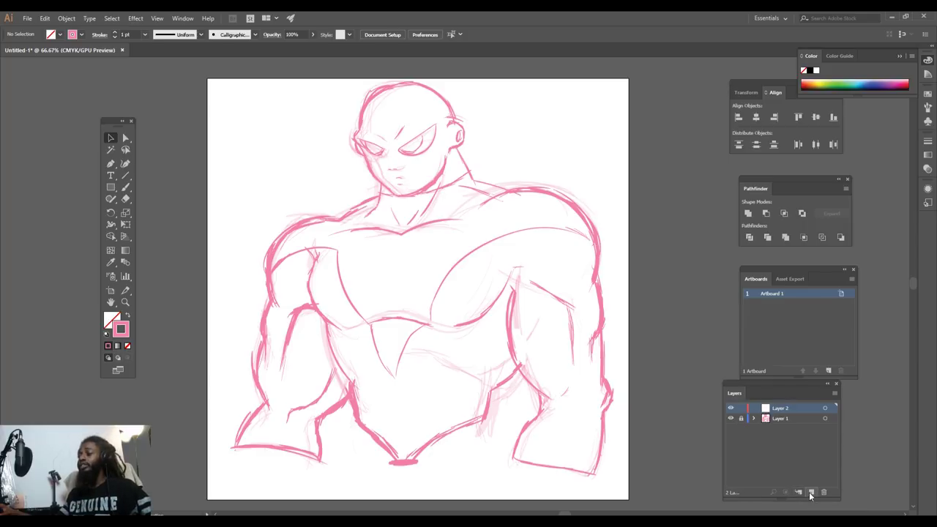
pyautogui.click(108, 333)
# Ink the skull in black with the Paintbrush up to the right ear, and the left side of the face to the chin
pyautogui.hotkey('ctrl', '-')
pyautogui.hotkey('ctrl', '+')
pyautogui.hotkey('ctrl', '+')
pyautogui.hotkey('ctrl', '+')
pyautogui.scroll(3, 449, 383)
pyautogui.scroll(3, 449, 387)
pyautogui.hotkey('ctrl', '+')
pyautogui.hscroll(-3, 449, 387)
pyautogui.scroll(4, 448, 386)
pyautogui.hotkey('ctrl', '+')
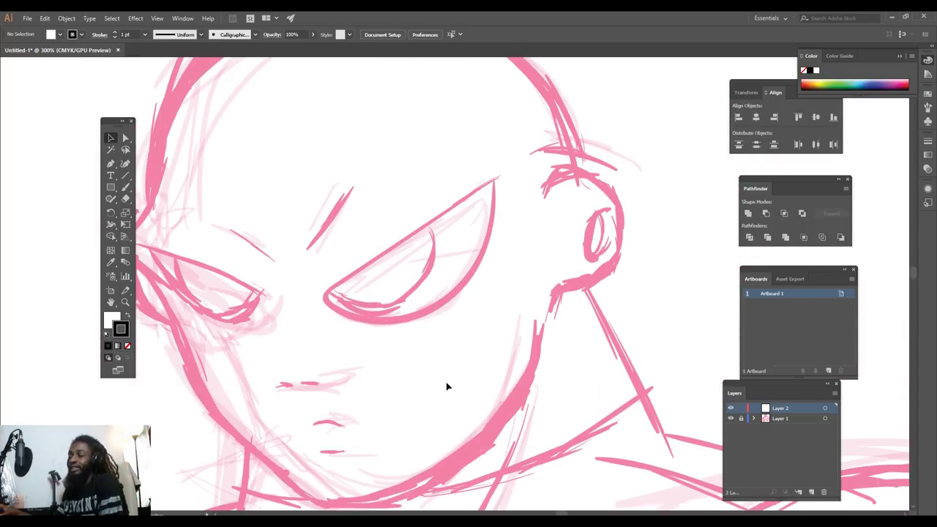
pyautogui.scroll(2, 448, 387)
pyautogui.hotkey('ctrl', '-')
pyautogui.hotkey('ctrl', '-')
pyautogui.hscroll(-2, 424, 388)
pyautogui.hotkey('ctrl', '+')
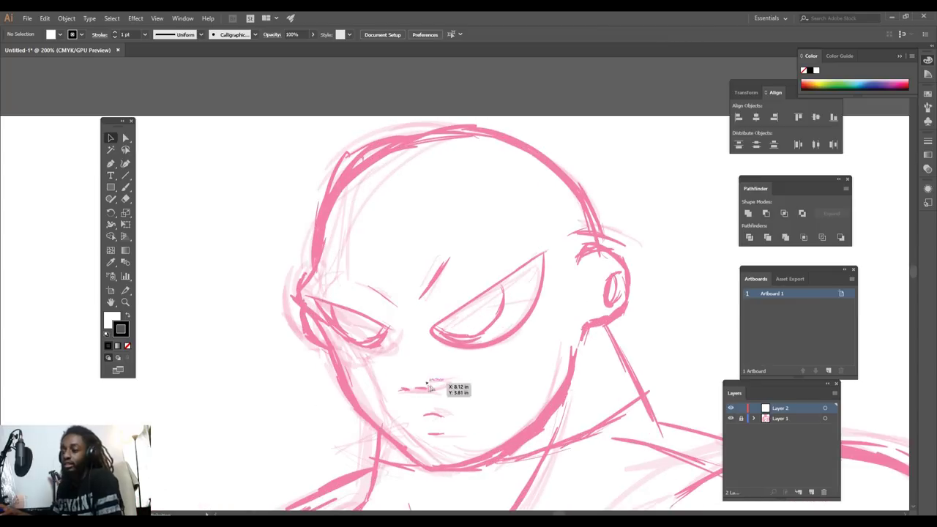
pyautogui.scroll(1, 428, 388)
pyautogui.press('b')
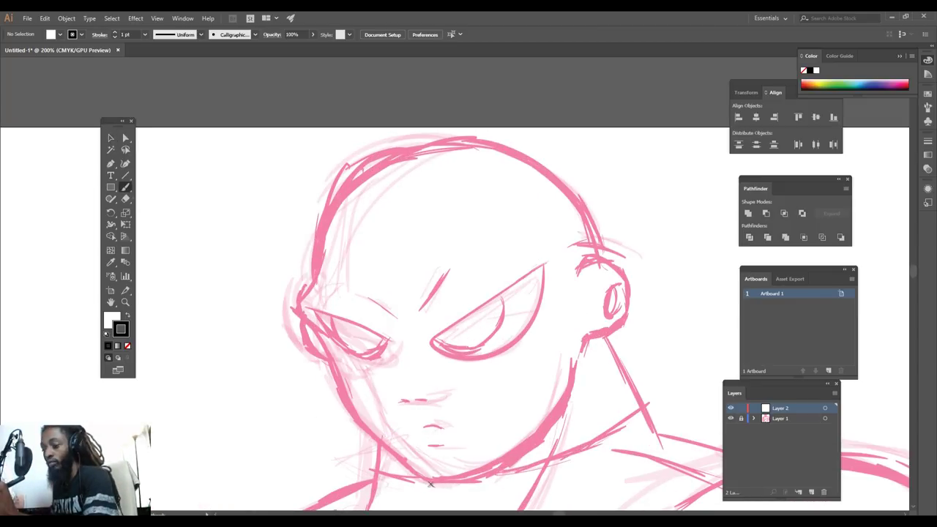
pyautogui.moveTo(300, 280)
pyautogui.mouseDown()
pyautogui.moveTo(360, 170)
pyautogui.moveTo(414, 141)
pyautogui.moveTo(475, 139)
pyautogui.moveTo(540, 174)
pyautogui.moveTo(588, 249)
pyautogui.mouseUp()
pyautogui.hotkey('ctrl', 'z')
pyautogui.moveTo(314, 271)
pyautogui.mouseDown()
pyautogui.moveTo(325, 233)
pyautogui.moveTo(374, 164)
pyautogui.moveTo(448, 137)
pyautogui.moveTo(515, 148)
pyautogui.moveTo(567, 194)
pyautogui.moveTo(594, 256)
pyautogui.mouseUp()
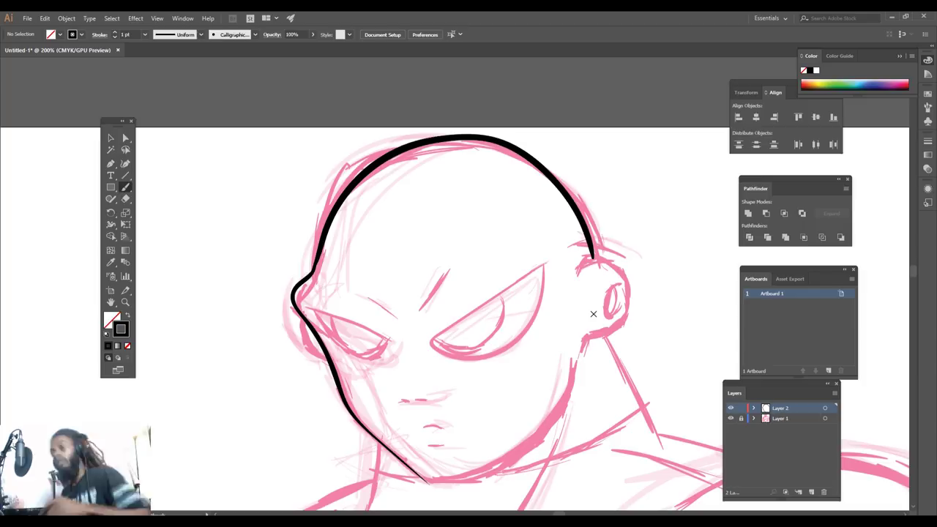
# Ink the chin and the right side of the jaw up toward the ear, redoing unsatisfactory strokes
pyautogui.hotkey('ctrl', '-')
pyautogui.hotkey('ctrl', '-')
pyautogui.hotkey('ctrl', '=')
pyautogui.hotkey('ctrl', '=')
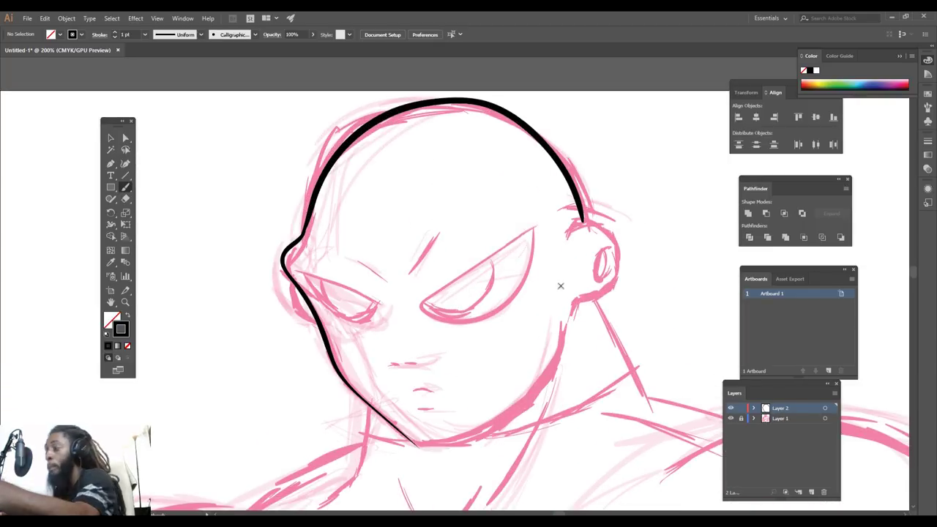
pyautogui.hotkey('ctrl', 'z')
pyautogui.moveTo(552, 375)
pyautogui.mouseDown()
pyautogui.moveTo(455, 439)
pyautogui.moveTo(414, 447)
pyautogui.moveTo(464, 439)
pyautogui.moveTo(565, 315)
pyautogui.mouseUp()
pyautogui.hotkey('ctrl', 'z')
pyautogui.hotkey('ctrl', 'z')
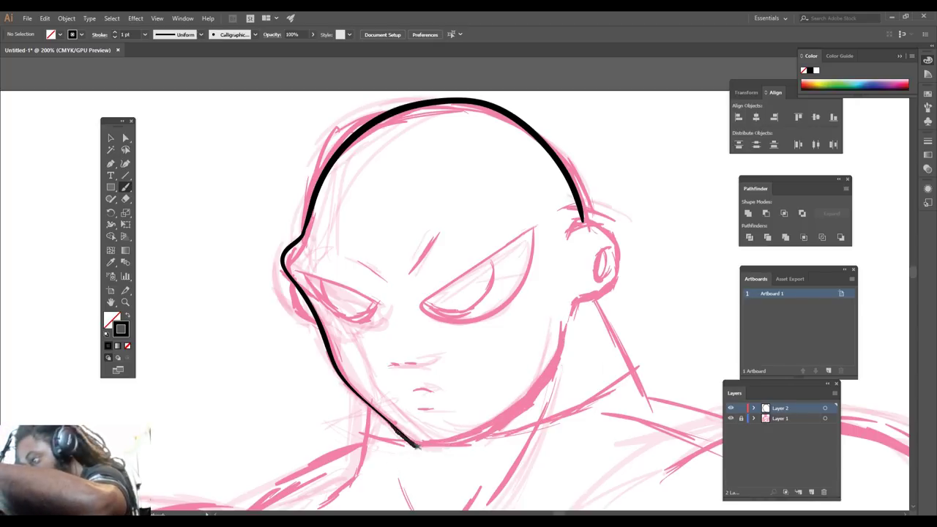
pyautogui.moveTo(468, 442)
pyautogui.mouseDown()
pyautogui.moveTo(553, 355)
pyautogui.moveTo(565, 319)
pyautogui.mouseUp()
# Hide the sketch layer to examine the inked head outline, and show the layer again
pyautogui.hotkey('ctrl', '-')
pyautogui.hotkey('ctrl', '-')
pyautogui.hotkey('ctrl', '-')
pyautogui.hotkey('ctrl', '-')
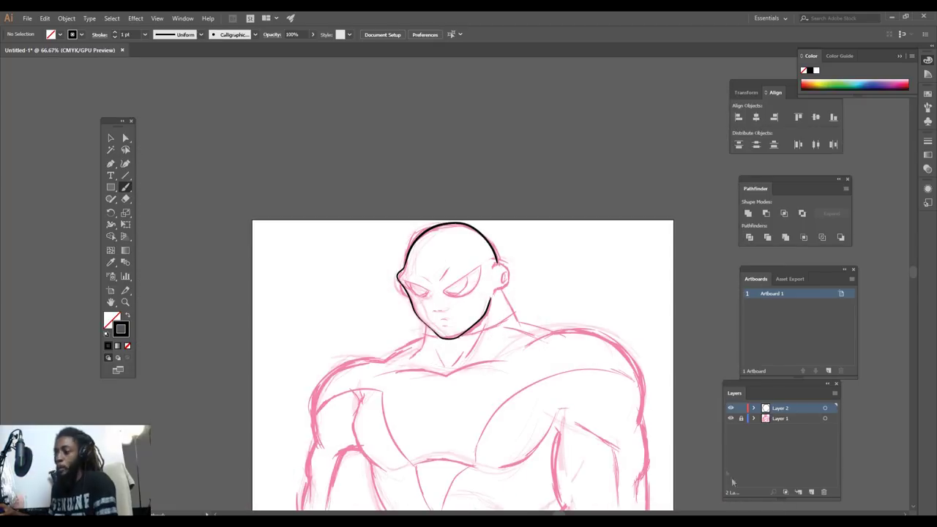
pyautogui.click(730, 418)
pyautogui.hotkey('ctrl', '+')
pyautogui.hotkey('ctrl', '+')
pyautogui.hotkey('ctrl', '+')
pyautogui.hotkey('ctrl', '+')
pyautogui.hotkey('ctrl', '+')
pyautogui.click(730, 418)
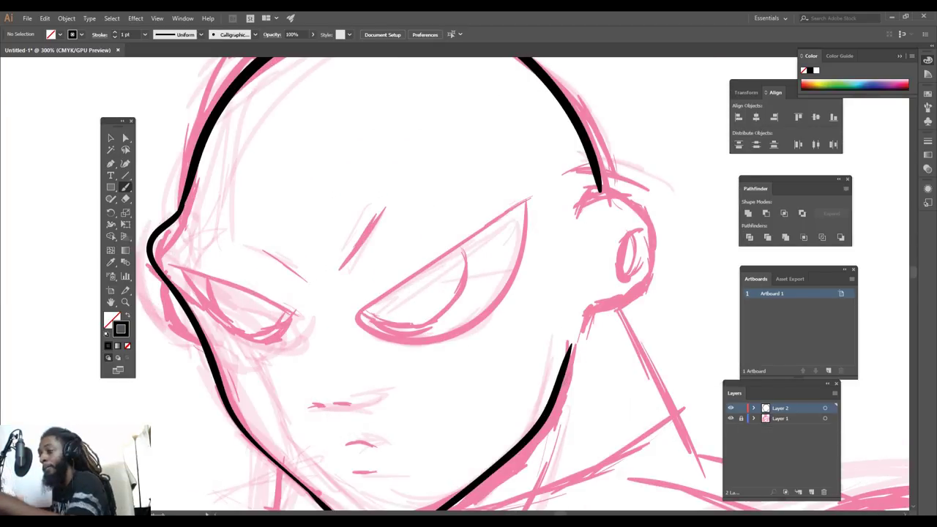
# Ink the right ear with a solid black inner shape and the narrow left ear beside the face
pyautogui.moveTo(600, 307)
pyautogui.mouseDown()
pyautogui.moveTo(630, 284)
pyautogui.moveTo(635, 228)
pyautogui.moveTo(600, 192)
pyautogui.moveTo(581, 194)
pyautogui.moveTo(569, 227)
pyautogui.mouseUp()
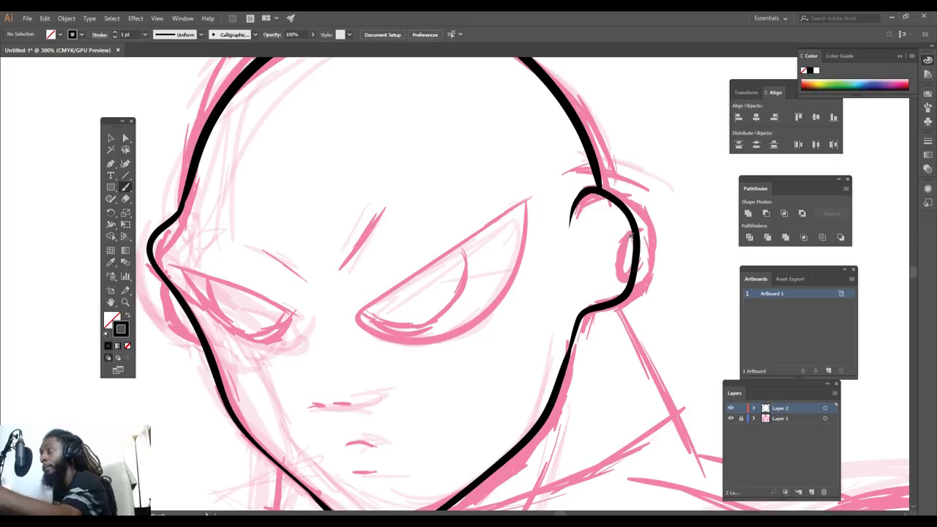
pyautogui.moveTo(609, 284)
pyautogui.mouseDown()
pyautogui.moveTo(614, 241)
pyautogui.moveTo(625, 287)
pyautogui.moveTo(612, 287)
pyautogui.moveTo(622, 254)
pyautogui.moveTo(612, 276)
pyautogui.mouseUp()
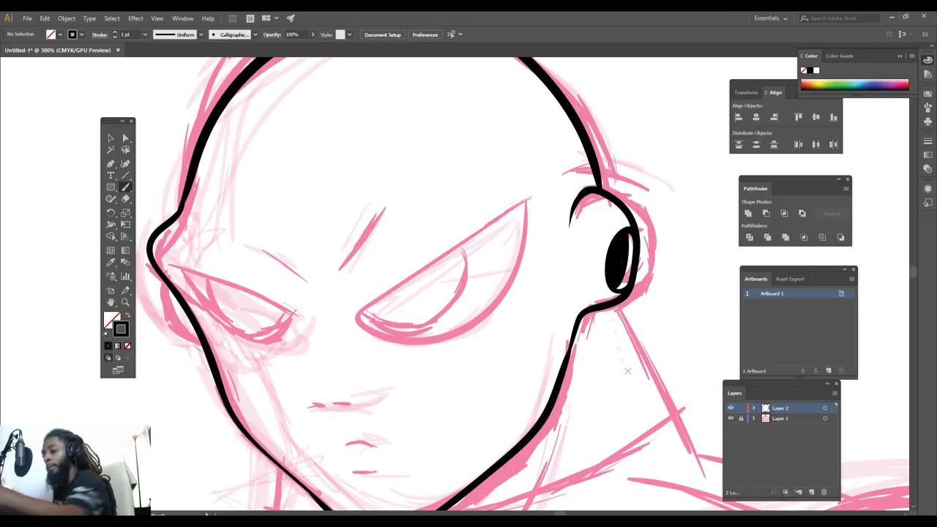
pyautogui.hotkey('ctrl', '-')
pyautogui.hotkey('ctrl', '+')
pyautogui.moveTo(235, 334); pyautogui.dragTo(247, 341)
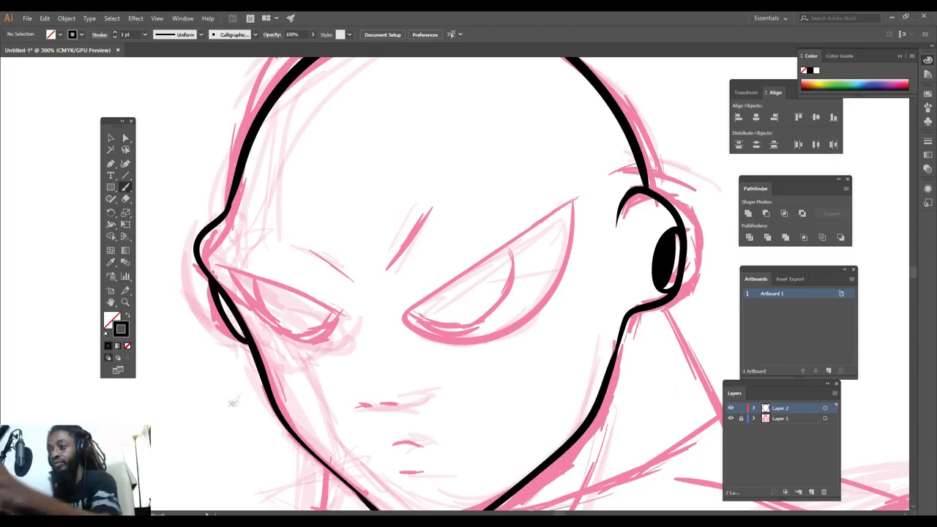
pyautogui.moveTo(570, 202)
pyautogui.mouseDown()
pyautogui.moveTo(407, 315)
pyautogui.moveTo(448, 342)
pyautogui.moveTo(524, 328)
pyautogui.moveTo(567, 260)
pyautogui.moveTo(576, 197)
pyautogui.mouseUp()
pyautogui.hotkey('ctrl', '-')
pyautogui.hotkey('ctrl', '-')
pyautogui.hotkey('ctrl', '+')
pyautogui.moveTo(692, 411); pyautogui.dragTo(749, 433)
pyautogui.click(732, 419)
pyautogui.press('-')
pyautogui.hotkey('ctrl', '-')
pyautogui.hotkey('ctrl', '+')
pyautogui.hotkey('ctrl', '+')
pyautogui.hotkey('ctrl', '-')
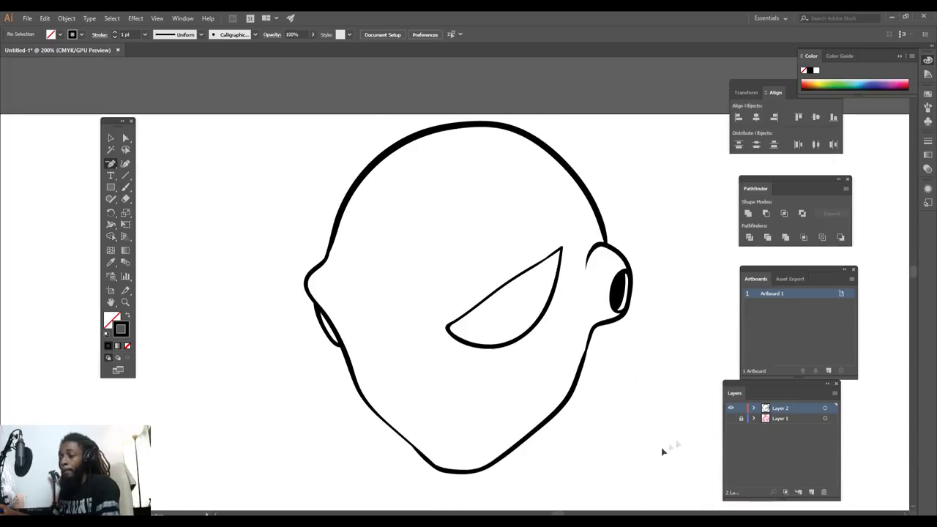
pyautogui.click(732, 418)
pyautogui.press('v')
pyautogui.click(477, 329)
pyautogui.moveTo(444, 347); pyautogui.dragTo(460, 344)
pyautogui.moveTo(460, 248); pyautogui.dragTo(459, 238)
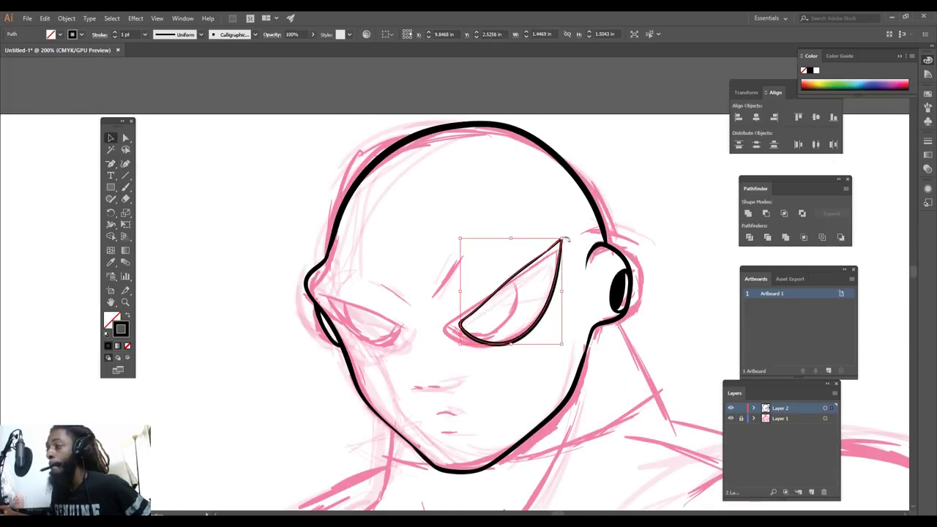
pyautogui.press('Delete')
# Ink the right eye as a pointed almond outline with a curved iris line inside it
pyautogui.hotkey('ctrl', '+')
pyautogui.press('b')
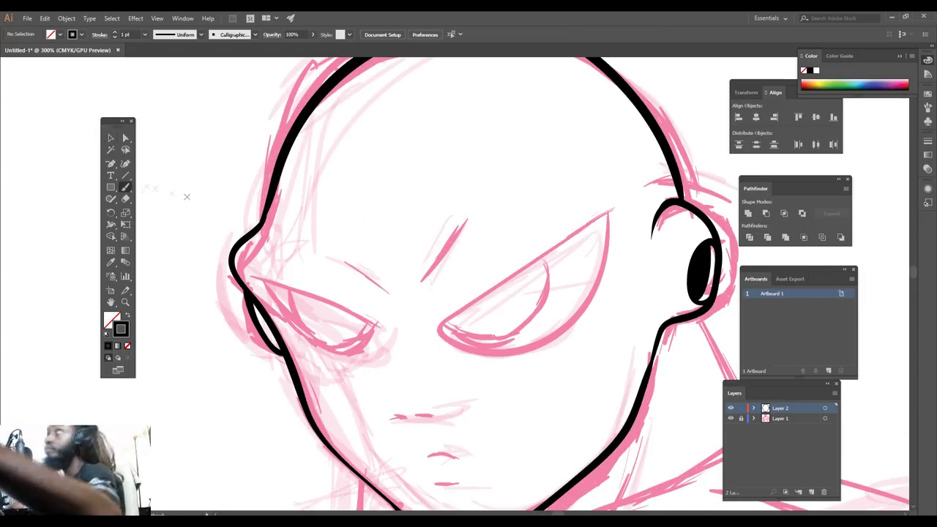
pyautogui.moveTo(600, 213)
pyautogui.mouseDown()
pyautogui.moveTo(460, 315)
pyautogui.moveTo(495, 342)
pyautogui.moveTo(540, 340)
pyautogui.moveTo(585, 307)
pyautogui.moveTo(611, 213)
pyautogui.mouseUp()
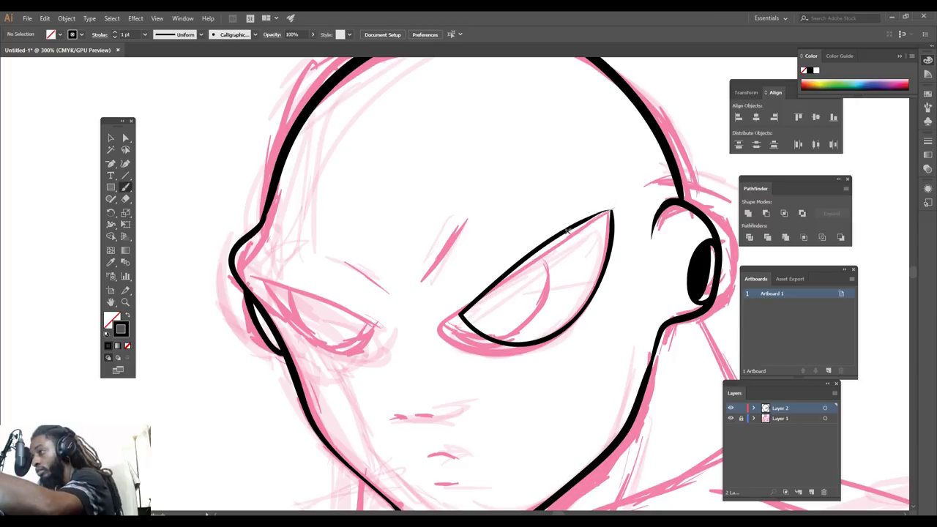
pyautogui.moveTo(464, 311); pyautogui.dragTo(521, 336)
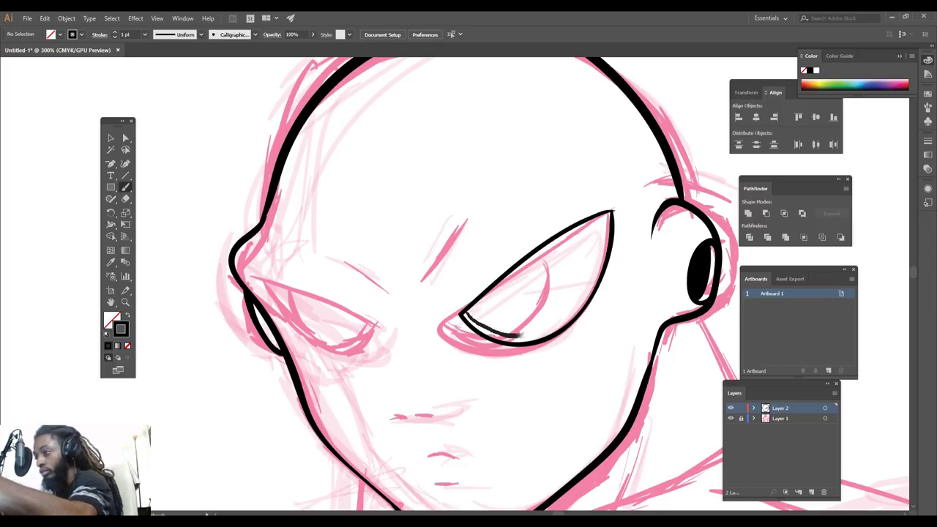
pyautogui.moveTo(563, 291); pyautogui.dragTo(551, 241)
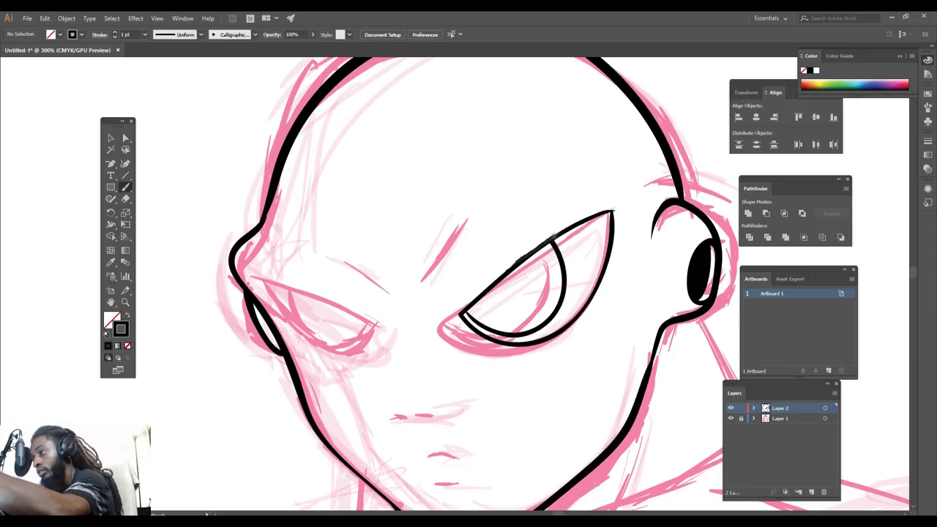
# Ink the two slanted, tapered frown lines between and above the eyes
pyautogui.scroll(-4, 481, 366)
pyautogui.scroll(5, 540, 425)
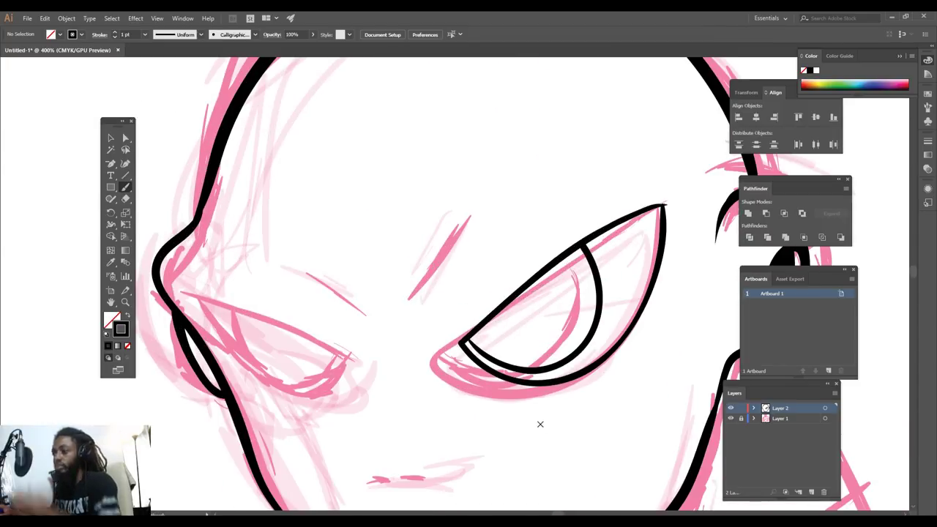
pyautogui.moveTo(422, 297); pyautogui.dragTo(491, 194)
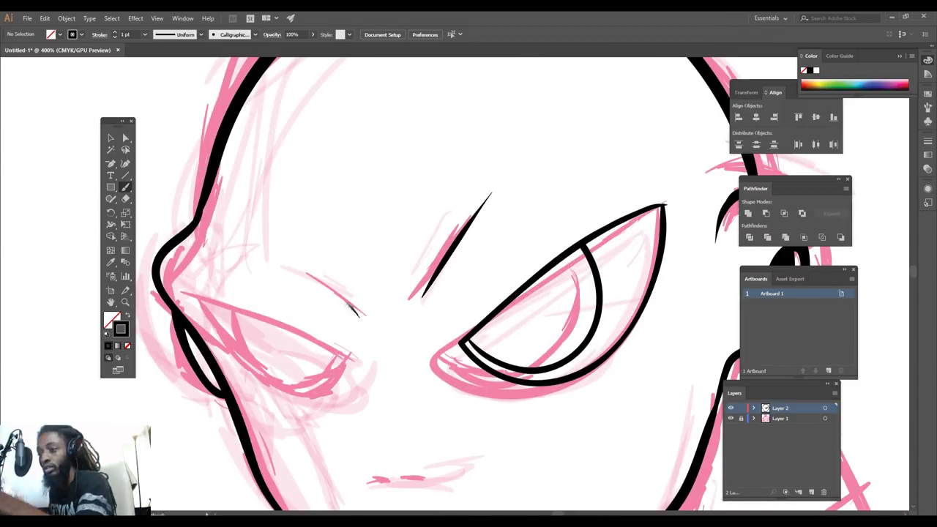
pyautogui.moveTo(358, 315); pyautogui.dragTo(289, 252)
pyautogui.moveTo(348, 356)
pyautogui.mouseDown()
pyautogui.moveTo(238, 302)
pyautogui.moveTo(176, 290)
pyautogui.mouseUp()
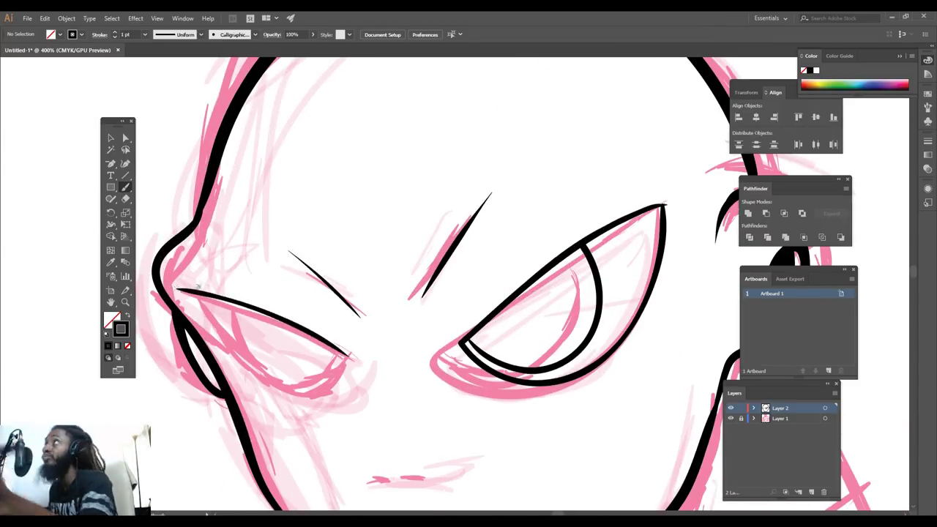
pyautogui.moveTo(346, 356)
pyautogui.mouseDown()
pyautogui.moveTo(322, 389)
pyautogui.moveTo(277, 380)
pyautogui.mouseUp()
pyautogui.hotkey('ctrl', 'z')
pyautogui.moveTo(180, 289)
pyautogui.mouseDown()
pyautogui.moveTo(249, 367)
pyautogui.moveTo(328, 388)
pyautogui.moveTo(345, 354)
pyautogui.mouseUp()
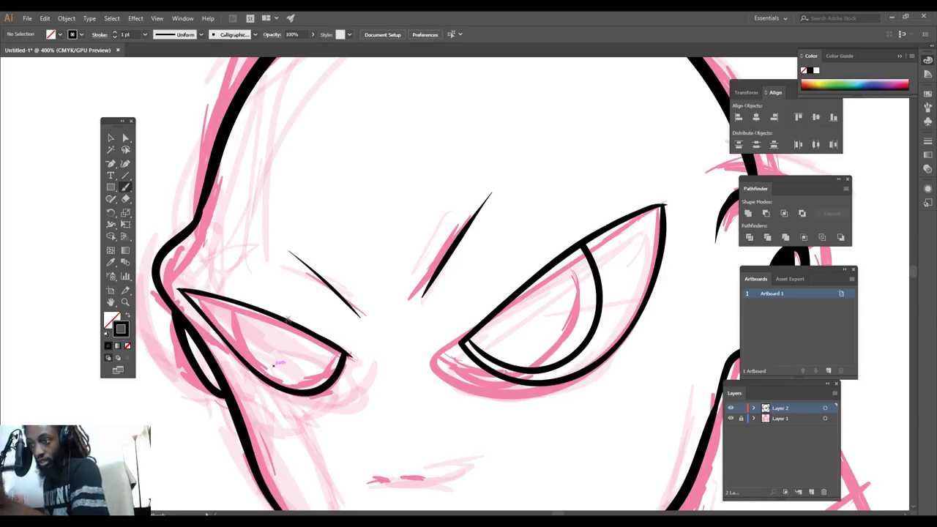
pyautogui.hotkey('ctrl', 'z')
pyautogui.hotkey('ctrl', 'z')
pyautogui.moveTo(348, 354); pyautogui.dragTo(194, 285)
pyautogui.hotkey('ctrl', 'z')
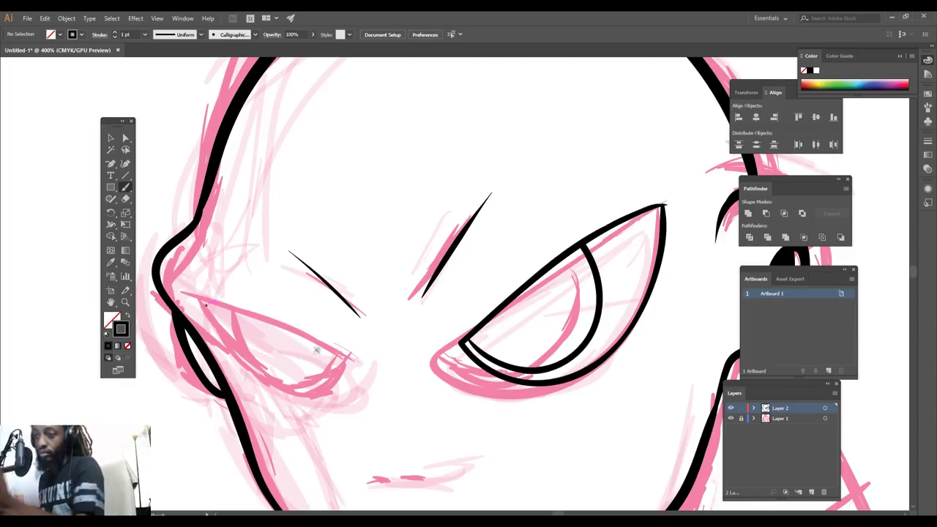
# Ink the left eye's pointed outline and add a curved inner line, redrawing that line until it fits
pyautogui.moveTo(311, 338)
pyautogui.mouseDown()
pyautogui.moveTo(176, 291)
pyautogui.moveTo(234, 355)
pyautogui.moveTo(347, 360)
pyautogui.moveTo(264, 320)
pyautogui.mouseUp()
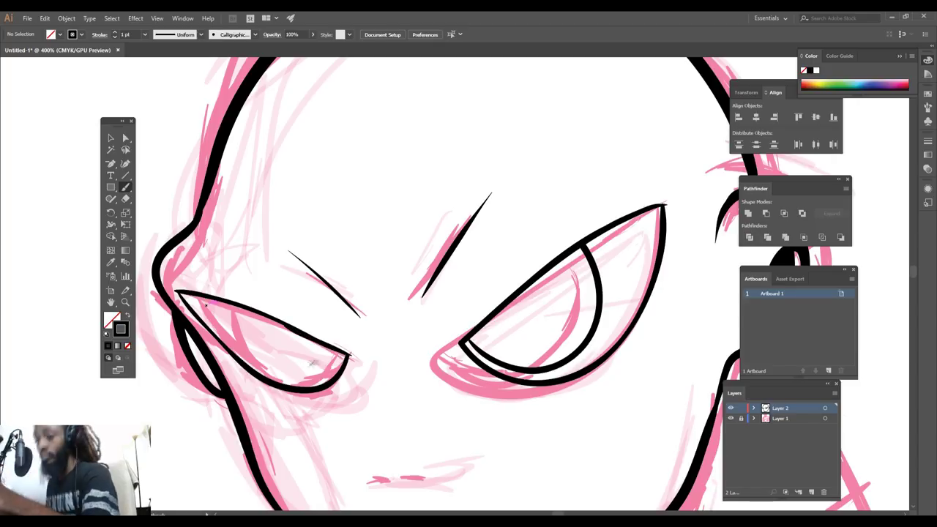
pyautogui.moveTo(207, 304); pyautogui.dragTo(205, 300)
pyautogui.hotkey('ctrl', 'z')
pyautogui.moveTo(217, 335)
pyautogui.mouseDown()
pyautogui.moveTo(264, 371)
pyautogui.moveTo(334, 367)
pyautogui.mouseUp()
pyautogui.hotkey('ctrl', 'z')
pyautogui.moveTo(196, 295)
pyautogui.mouseDown()
pyautogui.moveTo(269, 376)
pyautogui.moveTo(324, 378)
pyautogui.moveTo(342, 348)
pyautogui.mouseUp()
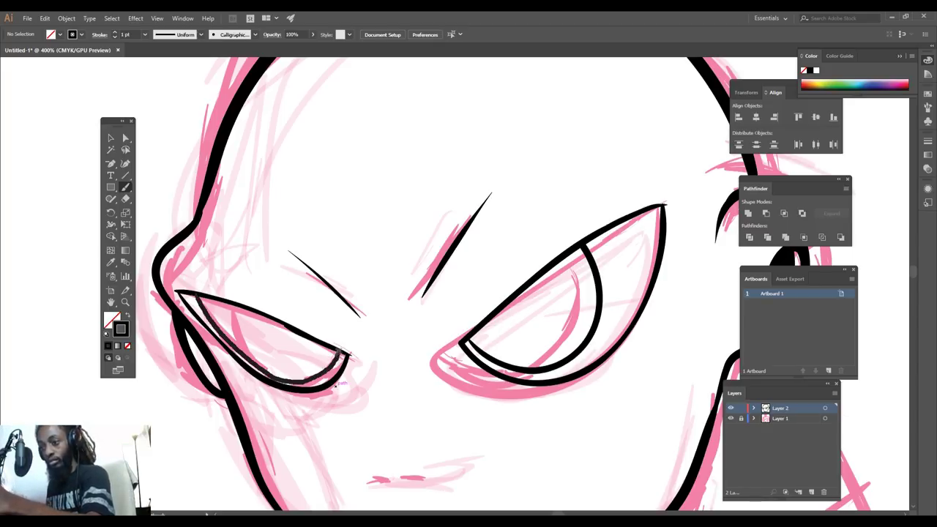
# Select the left eye's strokes, scale them slightly narrower and adjust their position beside the face contour
pyautogui.hotkey('ctrl', '-')
pyautogui.hotkey('ctrl', '-')
pyautogui.hotkey('ctrl', '-')
pyautogui.hotkey('ctrl', '-')
pyautogui.hotkey('ctrl', '=')
pyautogui.hotkey('ctrl', '=')
pyautogui.hotkey('ctrl', '=')
pyautogui.hotkey('ctrl', '=')
pyautogui.press('v')
pyautogui.moveTo(220, 388); pyautogui.dragTo(412, 269)
pyautogui.moveTo(356, 329)
pyautogui.mouseDown()
pyautogui.moveTo(339, 340)
pyautogui.moveTo(341, 330)
pyautogui.mouseUp()
pyautogui.moveTo(391, 399)
pyautogui.mouseDown()
pyautogui.moveTo(385, 387)
pyautogui.moveTo(384, 395)
pyautogui.mouseUp()
pyautogui.click(407, 428)
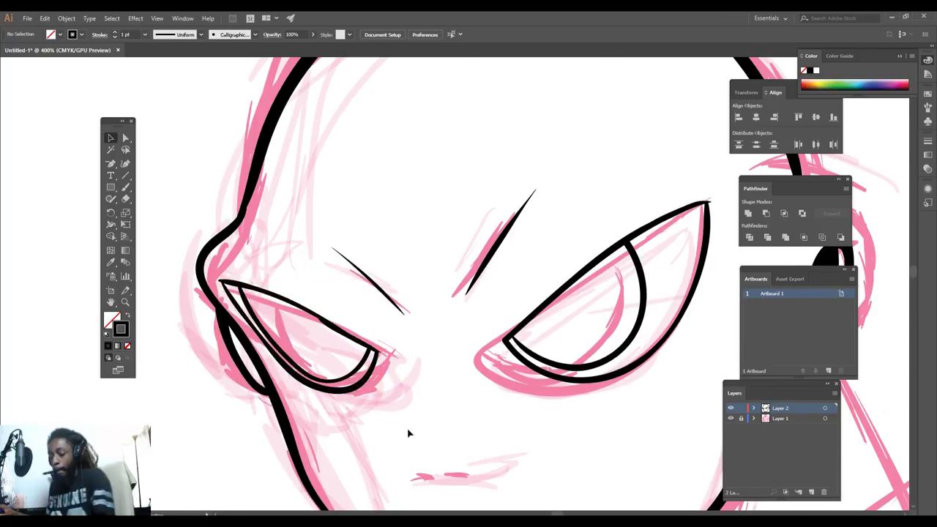
# Select the left eye again and nudge it slightly down and to the right
pyautogui.hotkey('ctrl', '-')
pyautogui.hotkey('ctrl', '-')
pyautogui.hotkey('ctrl', '-')
pyautogui.hotkey('ctrl', '-')
pyautogui.hotkey('ctrl', '+')
pyautogui.hotkey('ctrl', '+')
pyautogui.moveTo(343, 339); pyautogui.dragTo(416, 303)
pyautogui.press('Down')
pyautogui.press('Down')
pyautogui.press('Down')
pyautogui.press('Right')
pyautogui.press('Right')
pyautogui.press('Right')
pyautogui.press('Down')
pyautogui.press('Down')
pyautogui.press('Down')
pyautogui.press('Left')
pyautogui.click(433, 314)
# Examine the inked face from a distance, briefly hiding the sketch layer and showing it again
pyautogui.hotkey('ctrl', '+')
pyautogui.hotkey('ctrl', '+')
pyautogui.hotkey('ctrl', '-')
pyautogui.hotkey('ctrl', '-')
pyautogui.hotkey('ctrl', '-')
pyautogui.hotkey('ctrl', '-')
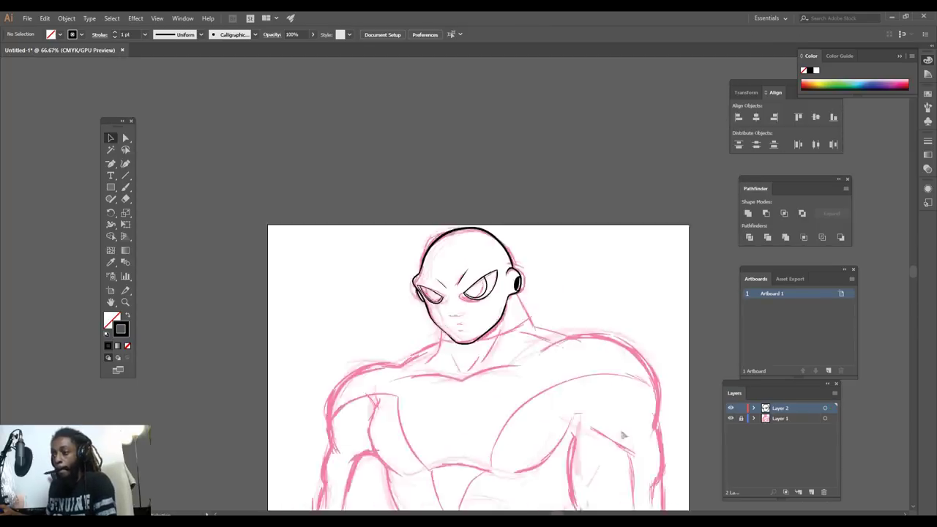
pyautogui.click(730, 419)
pyautogui.click(730, 418)
# Ink short nostril and mouth lines and a small round highlight inside each eye, following the sketch
pyautogui.hotkey('ctrl', '+')
pyautogui.hotkey('ctrl', '+')
pyautogui.hotkey('ctrl', '+')
pyautogui.hotkey('ctrl', '+')
pyautogui.scroll(-2, 417, 303)
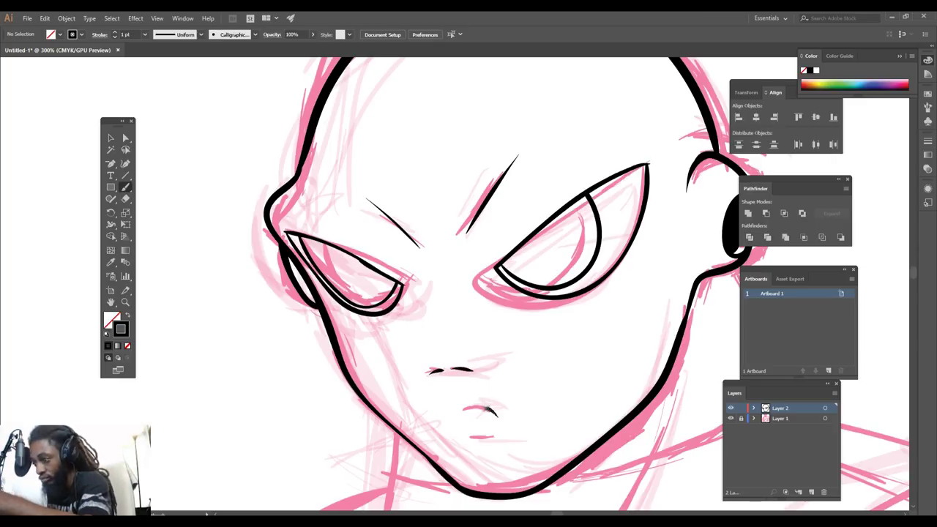
pyautogui.scroll(-4, 461, 290)
pyautogui.scroll(5, 462, 290)
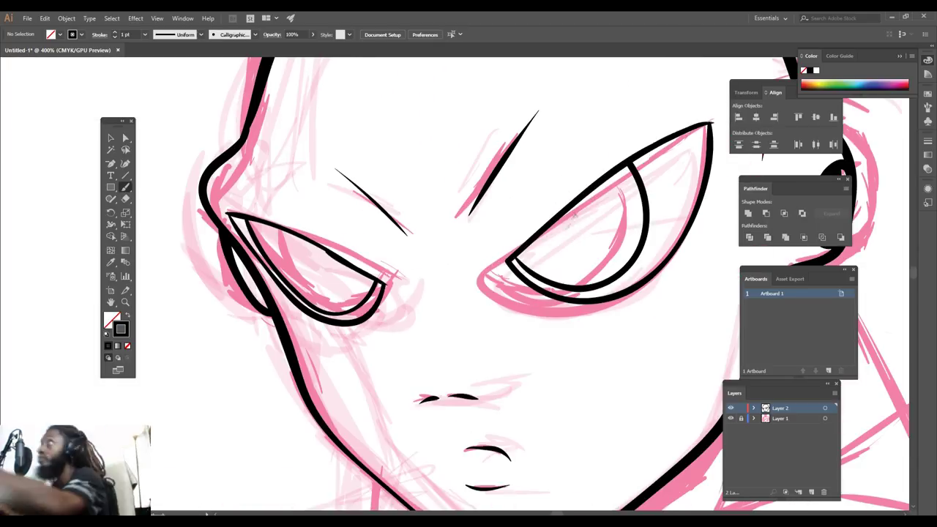
pyautogui.moveTo(533, 255); pyautogui.dragTo(530, 250)
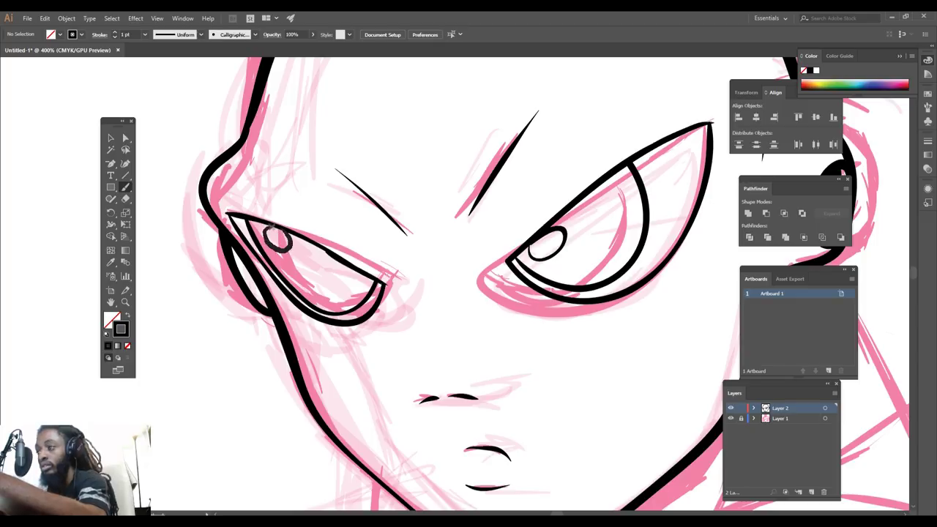
# Ink the left side of the neck, the two converging throat lines and the collarbone curves
pyautogui.scroll(-4, 367, 434)
pyautogui.scroll(3, 368, 434)
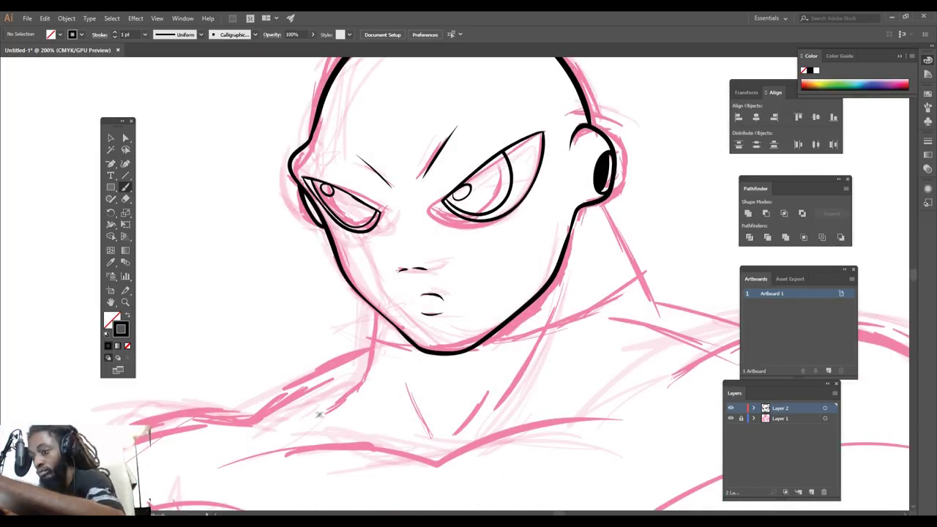
pyautogui.moveTo(363, 391); pyautogui.dragTo(373, 310)
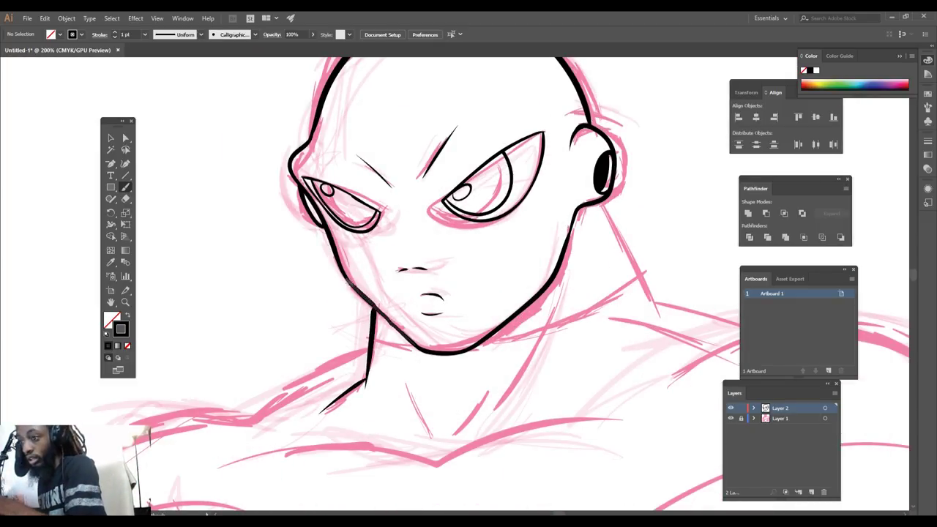
pyautogui.moveTo(547, 288)
pyautogui.mouseDown()
pyautogui.moveTo(492, 388)
pyautogui.moveTo(438, 454)
pyautogui.moveTo(403, 360)
pyautogui.mouseUp()
pyautogui.moveTo(278, 447)
pyautogui.mouseDown()
pyautogui.moveTo(432, 462)
pyautogui.moveTo(538, 414)
pyautogui.moveTo(621, 407)
pyautogui.mouseUp()
pyautogui.hotkey('ctrl', '1')
pyautogui.hotkey('ctrl', '=')
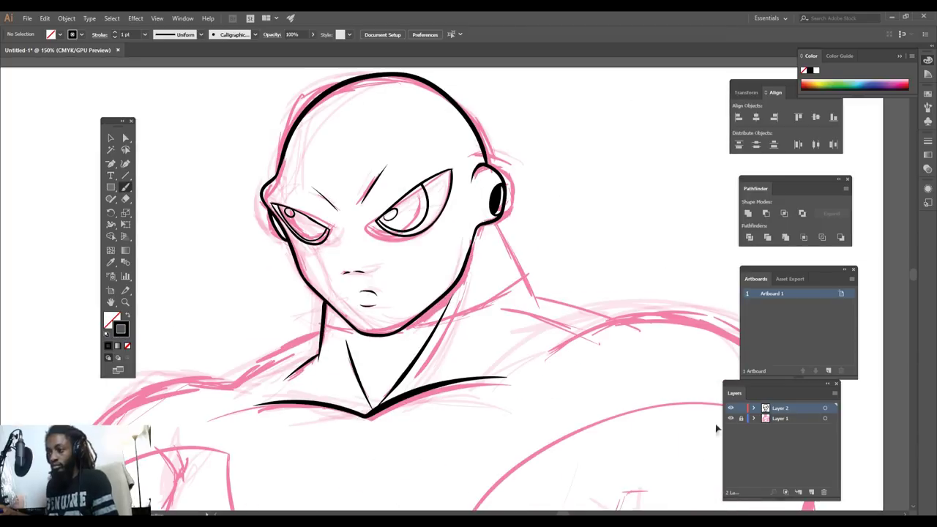
pyautogui.moveTo(496, 217)
pyautogui.mouseDown()
pyautogui.moveTo(530, 292)
pyautogui.moveTo(624, 320)
pyautogui.mouseUp()
pyautogui.hotkey('ctrl', 'z')
pyautogui.hotkey('ctrl', 'z')
# Ink the right side of the neck with its slope towards the shoulder, and the left neck-to-shoulder slope
pyautogui.moveTo(535, 298); pyautogui.dragTo(497, 220)
pyautogui.moveTo(622, 320); pyautogui.dragTo(533, 292)
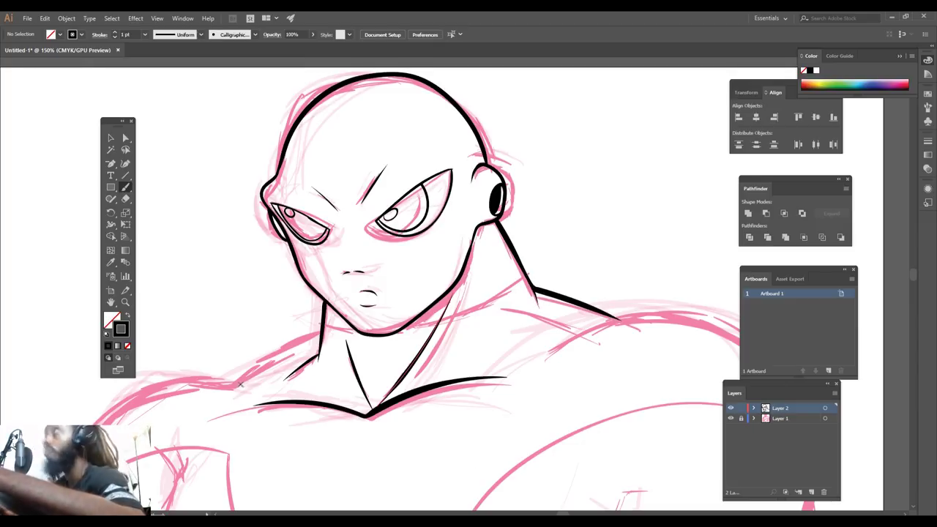
pyautogui.moveTo(235, 380); pyautogui.dragTo(322, 330)
# Ink the underside of the chest: the centre arch, the right pectoral curve and the left pectoral curve up to the armpit
pyautogui.hotkey('ctrl', '-')
pyautogui.hotkey('ctrl', '-')
pyautogui.hotkey('ctrl', '+')
pyautogui.moveTo(590, 428)
pyautogui.mouseDown()
pyautogui.moveTo(540, 395)
pyautogui.moveTo(540, 385)
pyautogui.mouseUp()
pyautogui.moveTo(313, 411)
pyautogui.mouseDown()
pyautogui.moveTo(372, 399)
pyautogui.moveTo(418, 407)
pyautogui.moveTo(509, 386)
pyautogui.moveTo(549, 322)
pyautogui.mouseUp()
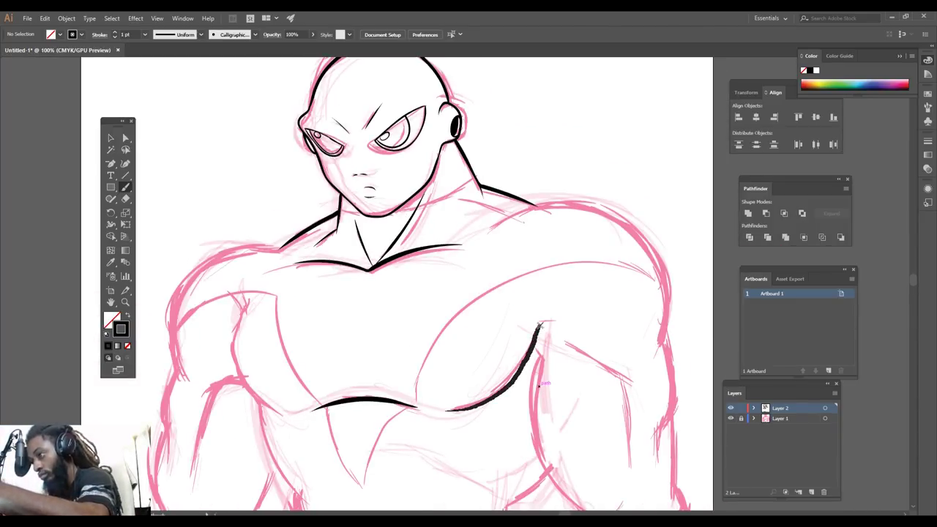
pyautogui.moveTo(262, 405)
pyautogui.mouseDown()
pyautogui.moveTo(235, 347)
pyautogui.moveTo(239, 292)
pyautogui.mouseUp()
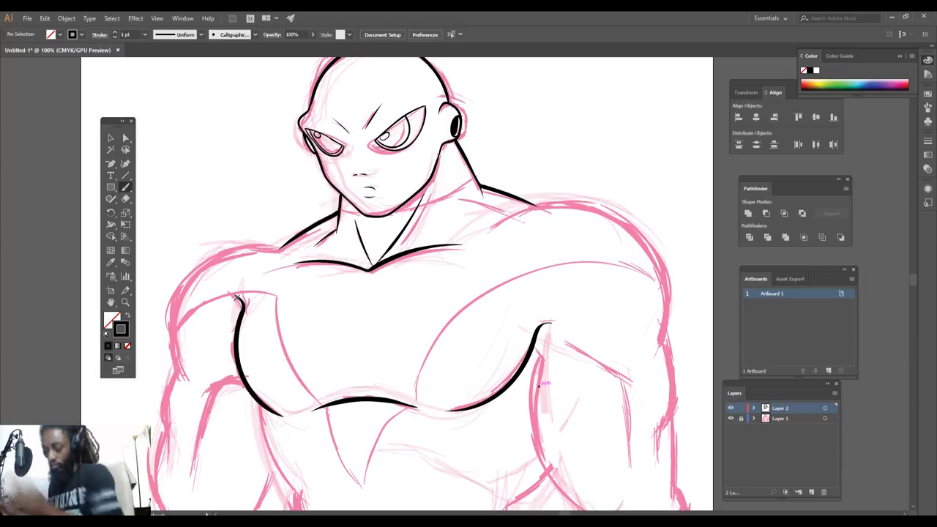
# Check the line art with Layer 1 briefly hidden, and ink the left shoulder's outer contour down to the upper arm
pyautogui.hotkey('ctrl', '-')
pyautogui.hotkey('ctrl', '-')
pyautogui.hotkey('ctrl', '-')
pyautogui.hotkey('ctrl', '=')
pyautogui.click(729, 419)
pyautogui.click(730, 419)
pyautogui.hotkey('ctrl', '=')
pyautogui.hotkey('ctrl', '=')
pyautogui.hotkey('ctrl', '=')
pyautogui.hotkey('ctrl', '=')
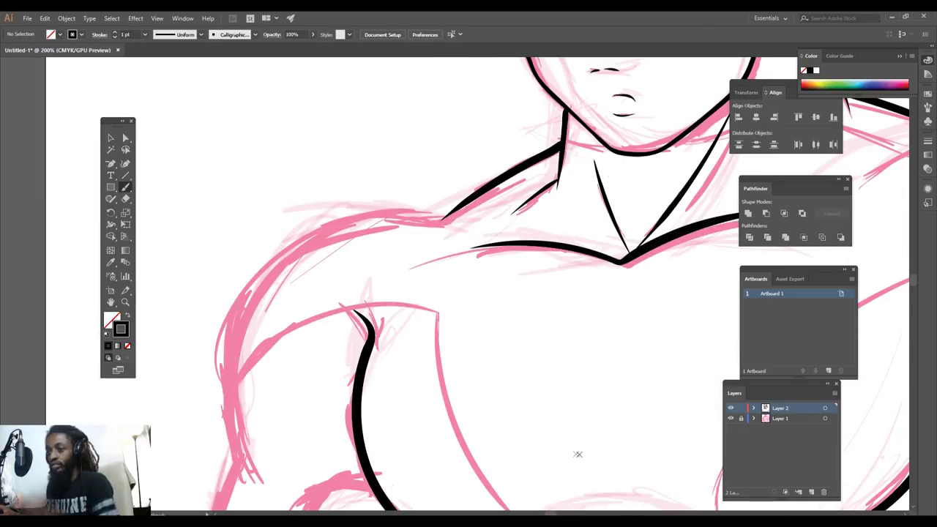
pyautogui.moveTo(240, 449)
pyautogui.mouseDown()
pyautogui.moveTo(221, 368)
pyautogui.moveTo(272, 262)
pyautogui.moveTo(368, 213)
pyautogui.moveTo(448, 214)
pyautogui.mouseUp()
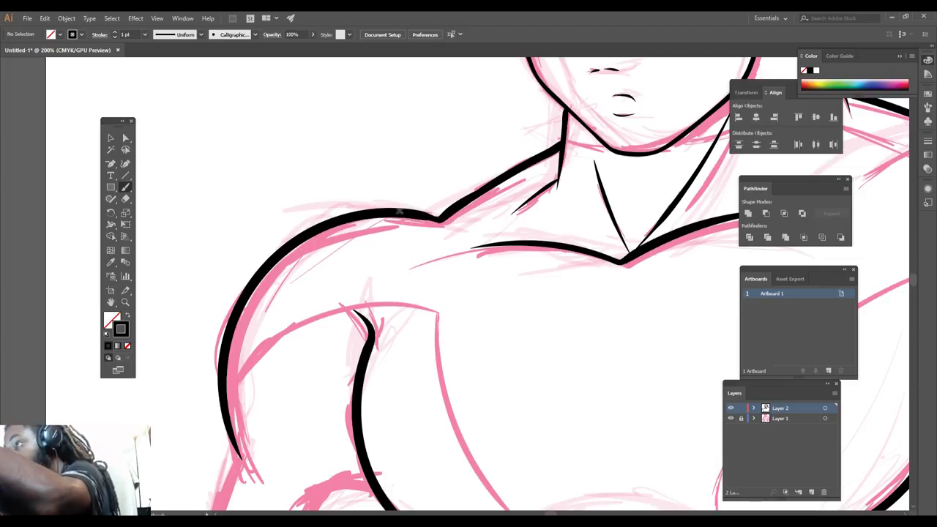
# Ink the right shoulder's rounded outer contour from the neck slope down to the upper arm
pyautogui.hotkey('ctrl', '-')
pyautogui.hotkey('ctrl', '-')
pyautogui.hotkey('ctrl', '-')
pyautogui.hotkey('ctrl', '-')
pyautogui.hotkey('ctrl', '+')
pyautogui.hotkey('ctrl', '+')
pyautogui.hotkey('ctrl', '+')
pyautogui.moveTo(343, 189)
pyautogui.mouseDown()
pyautogui.moveTo(411, 158)
pyautogui.moveTo(489, 161)
pyautogui.moveTo(569, 197)
pyautogui.moveTo(610, 277)
pyautogui.moveTo(596, 377)
pyautogui.mouseUp()
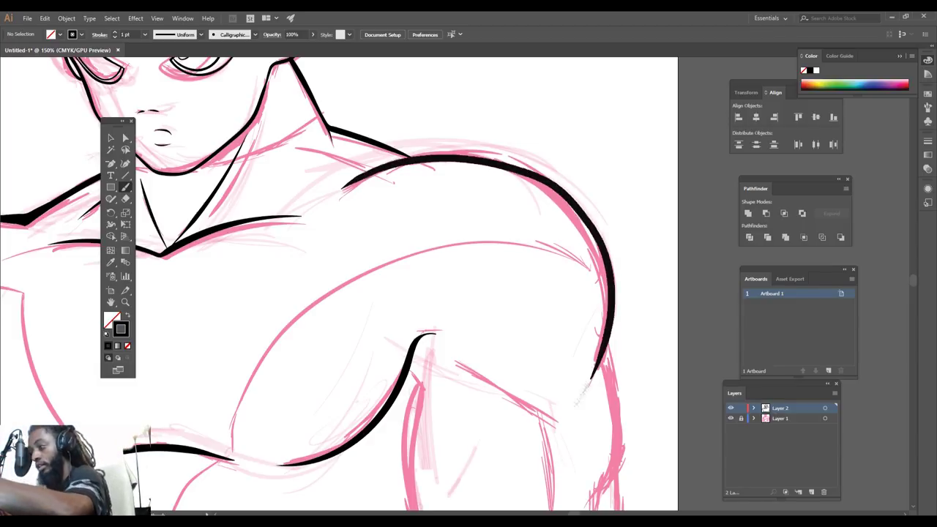
# Ink the torso's left side, the curved rib line and a contour from the right armpit past the waist
pyautogui.hotkey('ctrl', '-')
pyautogui.hotkey('ctrl', '-')
pyautogui.hotkey('ctrl', '-')
pyautogui.hotkey('ctrl', '+')
pyautogui.hotkey('ctrl', '+')
pyautogui.scroll(-3, 452, 442)
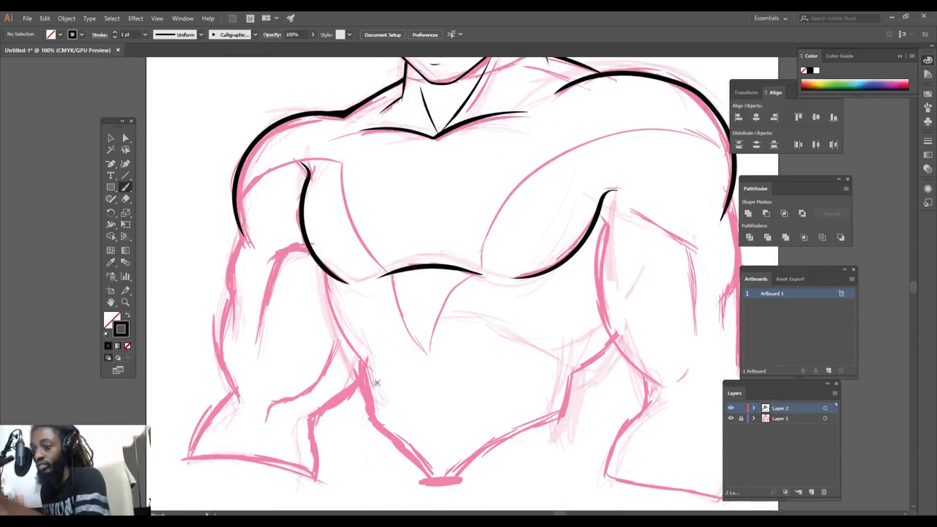
pyautogui.moveTo(366, 371)
pyautogui.mouseDown()
pyautogui.moveTo(332, 322)
pyautogui.moveTo(321, 268)
pyautogui.mouseUp()
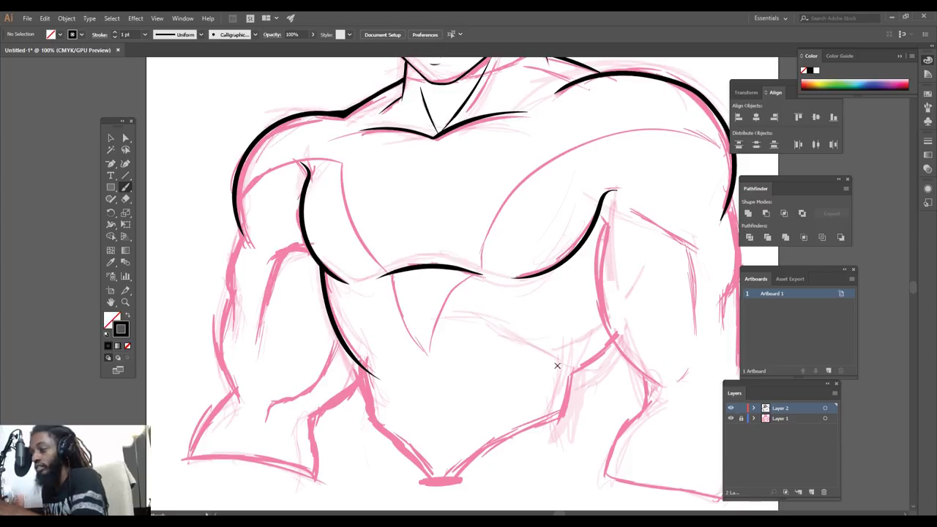
pyautogui.moveTo(504, 327); pyautogui.dragTo(480, 320)
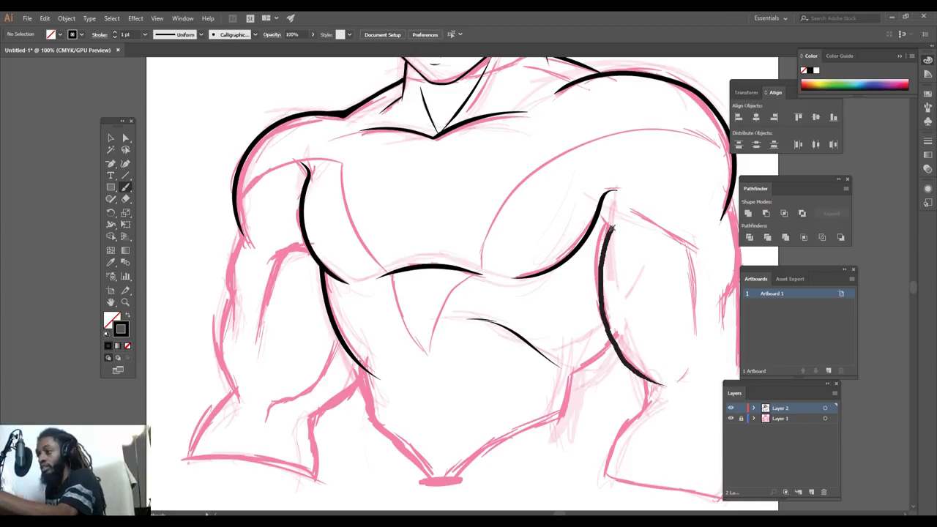
pyautogui.moveTo(644, 377)
pyautogui.mouseDown()
pyautogui.moveTo(602, 304)
pyautogui.moveTo(592, 204)
pyautogui.mouseUp()
# Check the torso with Layer 1 briefly hidden, undo the right armpit contour and redraw it with a small hook at its upper end
pyautogui.hotkey('ctrl', '-')
pyautogui.click(730, 419)
pyautogui.hotkey('ctrl', '-')
pyautogui.hotkey('ctrl', '+')
pyautogui.click(730, 419)
pyautogui.hotkey('ctrl', '+')
pyautogui.hscroll(5, 697, 415)
pyautogui.hotkey('ctrl', '+')
pyautogui.hotkey('ctrl', 'z')
pyautogui.moveTo(498, 433)
pyautogui.mouseDown()
pyautogui.moveTo(473, 423)
pyautogui.moveTo(416, 363)
pyautogui.moveTo(391, 263)
pyautogui.moveTo(407, 179)
pyautogui.mouseUp()
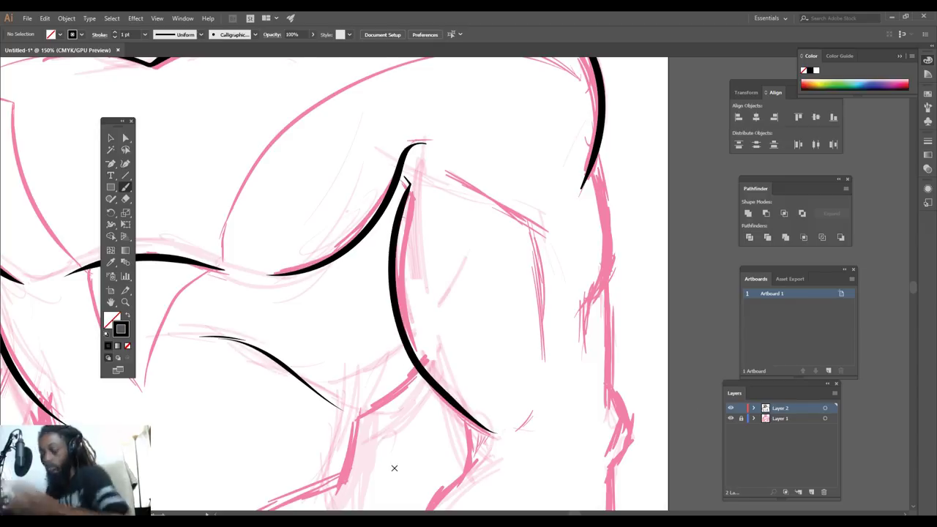
# Ink the right waist with a curve branching off the arm contour and a short line down to the hip
pyautogui.hotkey('ctrl', '-')
pyautogui.hotkey('ctrl', '-')
pyautogui.hotkey('ctrl', '-')
pyautogui.hscroll(-3, 393, 467)
pyautogui.hotkey('ctrl', '+')
pyautogui.hotkey('ctrl', '+')
pyautogui.hotkey('ctrl', '+')
pyautogui.scroll(-3, 383, 458)
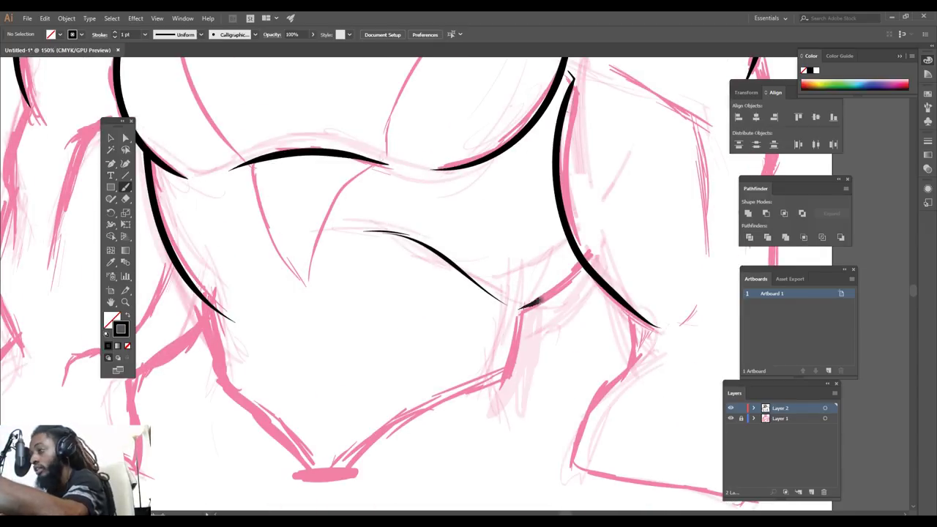
pyautogui.moveTo(536, 303); pyautogui.dragTo(583, 263)
pyautogui.moveTo(508, 379)
pyautogui.mouseDown()
pyautogui.moveTo(520, 312)
pyautogui.moveTo(546, 292)
pyautogui.mouseUp()
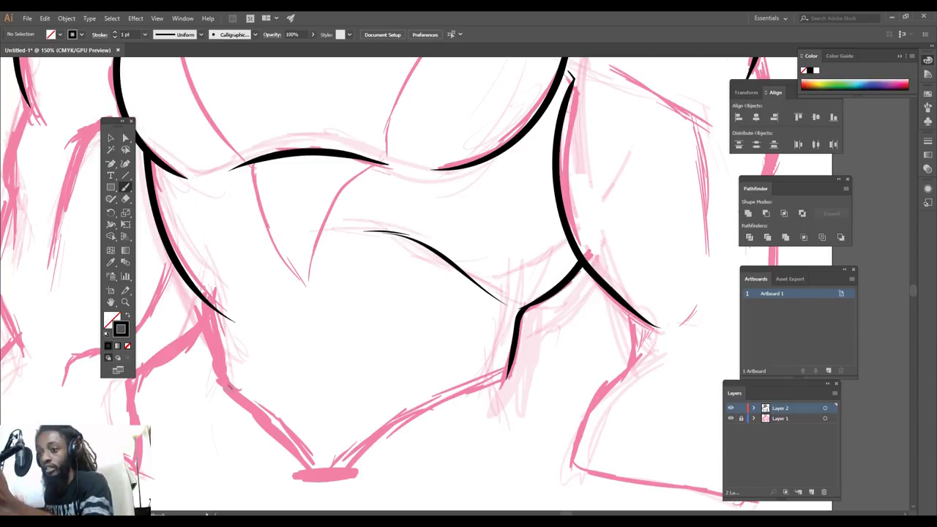
# Ink the left waist and both hip lines down to the short flat edge at the base of the torso
pyautogui.moveTo(231, 390); pyautogui.dragTo(204, 300)
pyautogui.moveTo(308, 475); pyautogui.dragTo(226, 379)
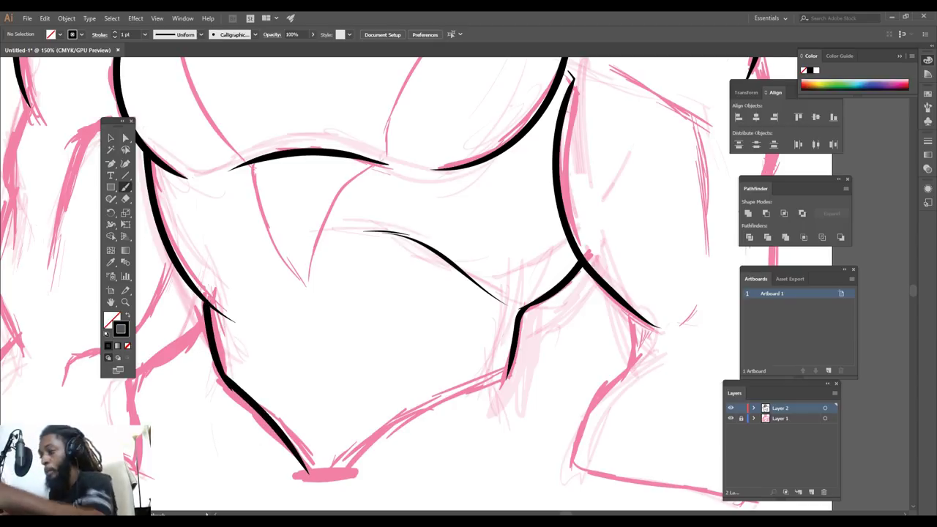
pyautogui.moveTo(514, 353)
pyautogui.mouseDown()
pyautogui.moveTo(363, 473)
pyautogui.moveTo(265, 420)
pyautogui.mouseUp()
# Ink the suit's inner chest lines: the left diagonal, the V below the chest and the long curve towards the right shoulder
pyautogui.hotkey('ctrl', '-')
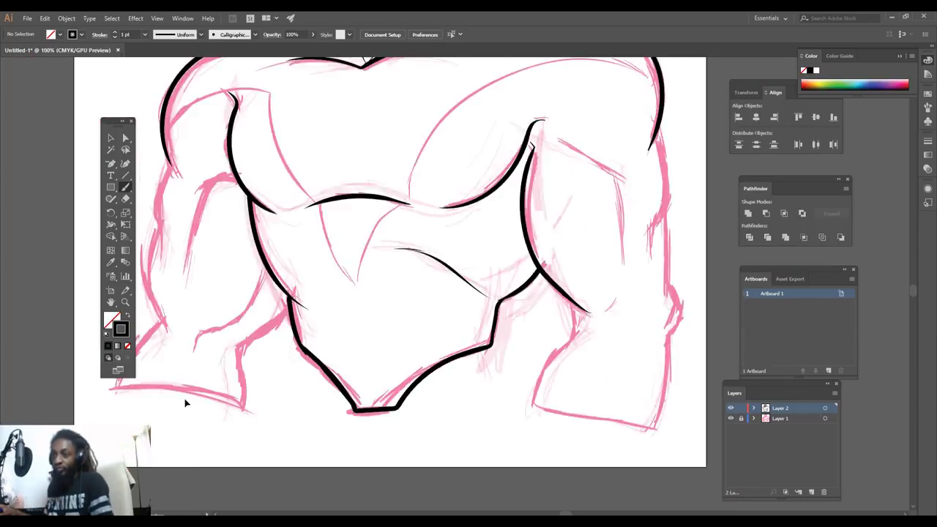
pyautogui.hotkey('ctrl', '-')
pyautogui.hotkey('ctrl', '-')
pyautogui.hotkey('ctrl', '+')
pyautogui.hotkey('ctrl', '+')
pyautogui.hotkey('ctrl', '+')
pyautogui.scroll(3, 312, 390)
pyautogui.moveTo(212, 162); pyautogui.dragTo(273, 320)
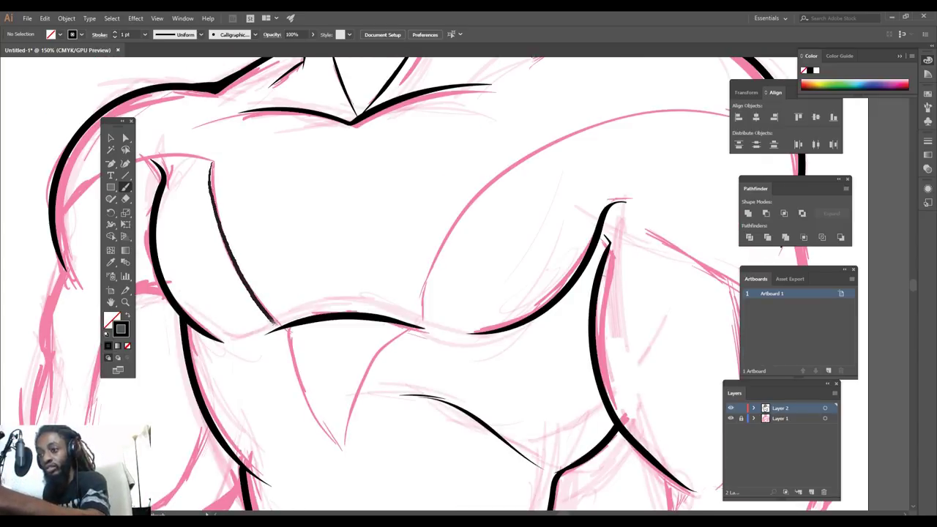
pyautogui.moveTo(295, 363)
pyautogui.mouseDown()
pyautogui.moveTo(344, 448)
pyautogui.moveTo(549, 142)
pyautogui.moveTo(707, 105)
pyautogui.mouseUp()
# Check the drawing with Layer 1 briefly hidden, and extend the right chest curve across to the shoulder's outer edge
pyautogui.hotkey('ctrl', '-')
pyautogui.hotkey('ctrl', '-')
pyautogui.hotkey('ctrl', '-')
pyautogui.click(730, 419)
pyautogui.hotkey('ctrl', '+')
pyautogui.hotkey('ctrl', '+')
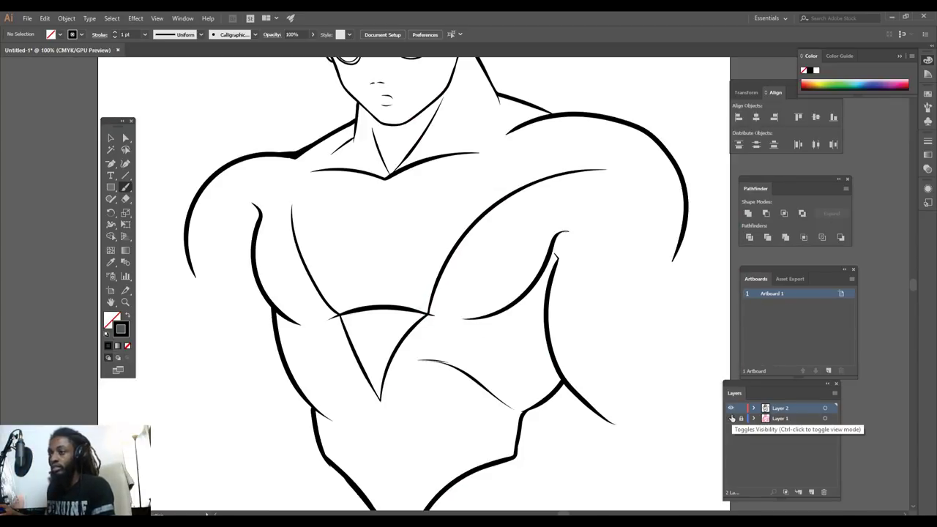
pyautogui.click(731, 418)
pyautogui.hotkey('ctrl', '+')
pyautogui.hscroll(6, 600, 356)
pyautogui.scroll(3, 600, 356)
pyautogui.moveTo(533, 156)
pyautogui.mouseDown()
pyautogui.moveTo(718, 166)
pyautogui.moveTo(720, 150)
pyautogui.mouseUp()
# Ink the curved suit line across the left shoulder from the outer contour to the chest diagonal, undoing the first stroke and redrawing it
pyautogui.hotkey('ctrl', '+')
pyautogui.hscroll(-12, 625, 115)
pyautogui.scroll(3, 625, 116)
pyautogui.moveTo(255, 368)
pyautogui.mouseDown()
pyautogui.moveTo(264, 354)
pyautogui.moveTo(454, 280)
pyautogui.mouseUp()
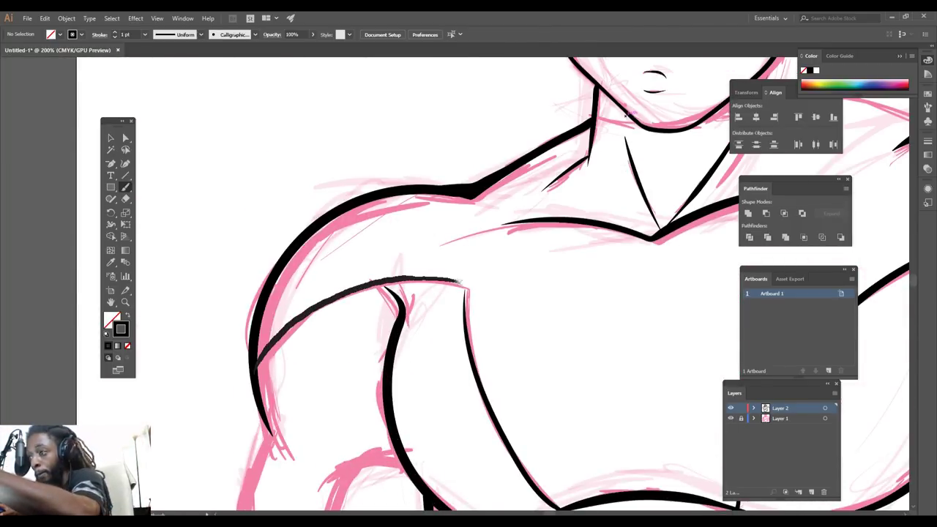
pyautogui.hotkey('ctrl', 'z')
pyautogui.moveTo(465, 291)
pyautogui.mouseDown()
pyautogui.moveTo(304, 315)
pyautogui.moveTo(257, 371)
pyautogui.mouseUp()
# Ink the curved line beneath the jaw across to the right side of the neck
pyautogui.hotkey('ctrl', '-')
pyautogui.hotkey('ctrl', '-')
pyautogui.hotkey('ctrl', '-')
pyautogui.hotkey('ctrl', '-')
pyautogui.hotkey('ctrl', '+')
pyautogui.hotkey('ctrl', '+')
pyautogui.hotkey('ctrl', '+')
pyautogui.hscroll(20, 501, 436)
pyautogui.scroll(5, 502, 436)
pyautogui.hotkey('ctrl', '+')
pyautogui.moveTo(413, 248)
pyautogui.mouseDown()
pyautogui.moveTo(521, 205)
pyautogui.moveTo(553, 180)
pyautogui.mouseUp()
# Ink the left forearm's inner contour from the waist down to the wrist
pyautogui.hotkey('ctrl', '-')
pyautogui.hotkey('ctrl', '-')
pyautogui.hotkey('ctrl', '-')
pyautogui.hotkey('ctrl', '-')
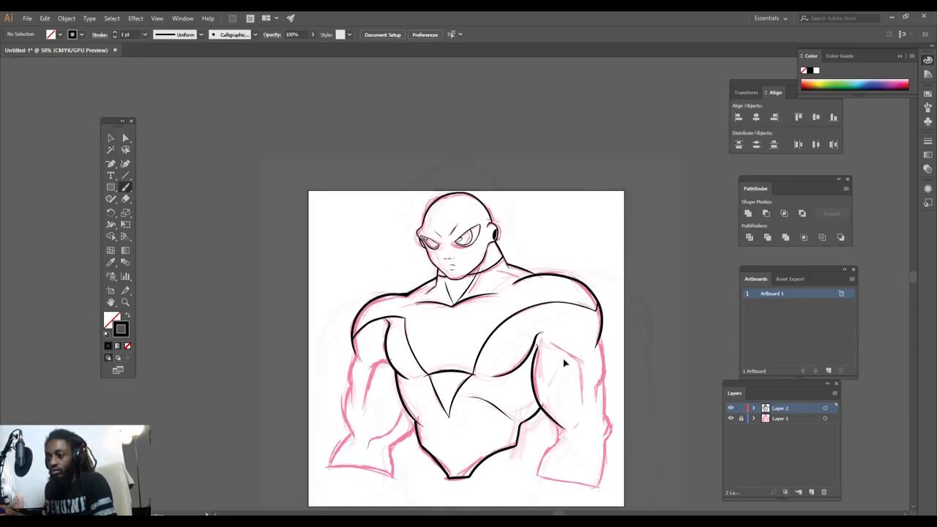
pyautogui.hotkey('ctrl', '+')
pyautogui.hotkey('ctrl', '+')
pyautogui.hotkey('ctrl', '+')
pyautogui.moveTo(573, 291)
pyautogui.mouseDown()
pyautogui.moveTo(501, 366)
pyautogui.moveTo(498, 474)
pyautogui.mouseUp()
# Set the stroke weight to 0.5 pt and ink the left arm's inner muscle line and the curved elbow crease
pyautogui.scroll(3, 553, 337)
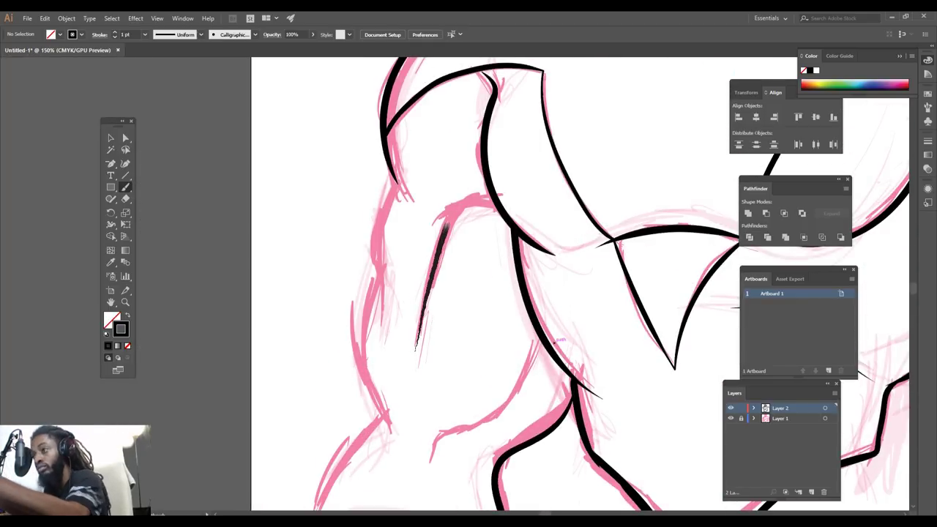
pyautogui.click(146, 34)
pyautogui.click(158, 55)
pyautogui.moveTo(415, 363)
pyautogui.mouseDown()
pyautogui.moveTo(445, 219)
pyautogui.moveTo(502, 211)
pyautogui.mouseUp()
pyautogui.scroll(-2, 468, 468)
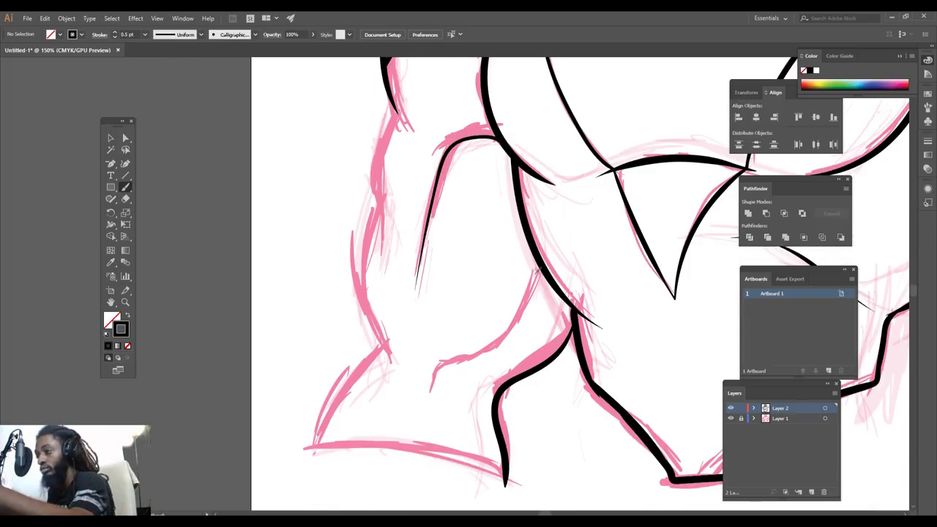
pyautogui.moveTo(518, 337)
pyautogui.mouseDown()
pyautogui.moveTo(439, 372)
pyautogui.moveTo(432, 391)
pyautogui.mouseUp()
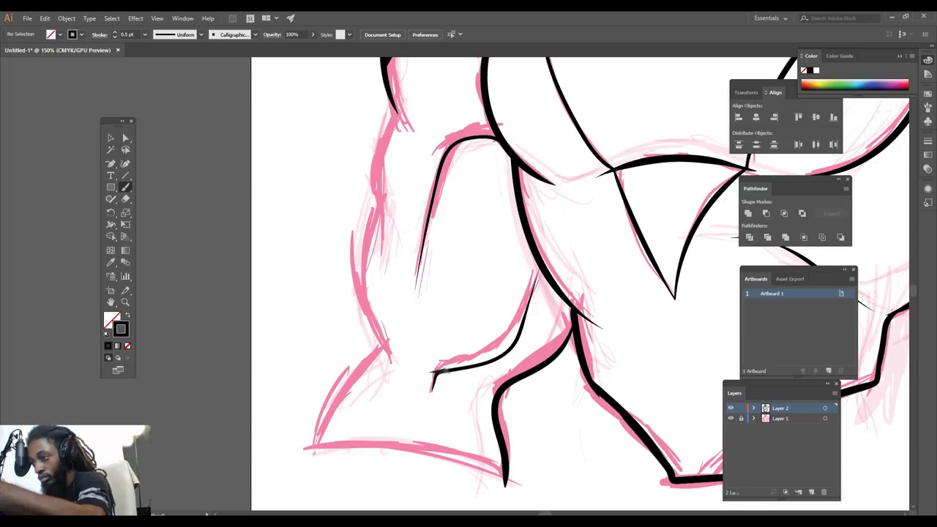
# Set the stroke weight to 0.75 pt and ink the left arm's outer contour down to the wrist, redrawing the lower stroke once
pyautogui.scroll(2, 472, 348)
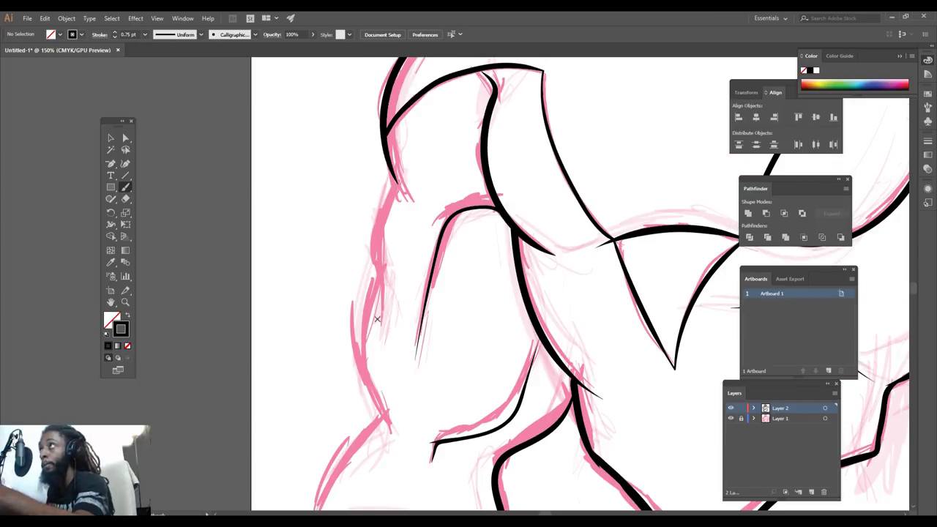
pyautogui.moveTo(378, 298); pyautogui.dragTo(371, 226)
pyautogui.scroll(-5, 376, 325)
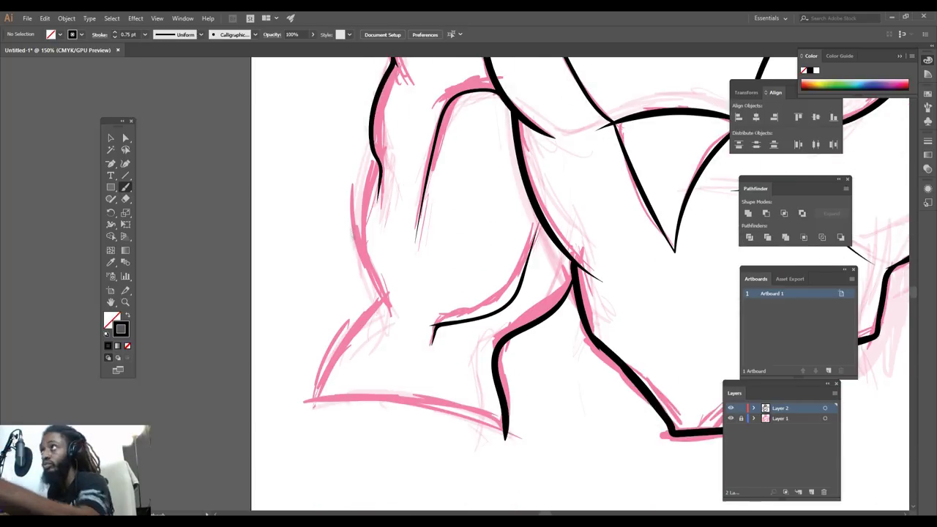
pyautogui.moveTo(370, 131)
pyautogui.mouseDown()
pyautogui.moveTo(385, 293)
pyautogui.moveTo(411, 324)
pyautogui.mouseUp()
pyautogui.hotkey('ctrl', 'z')
pyautogui.moveTo(317, 401)
pyautogui.mouseDown()
pyautogui.moveTo(364, 313)
pyautogui.moveTo(386, 298)
pyautogui.moveTo(364, 223)
pyautogui.moveTo(375, 154)
pyautogui.mouseUp()
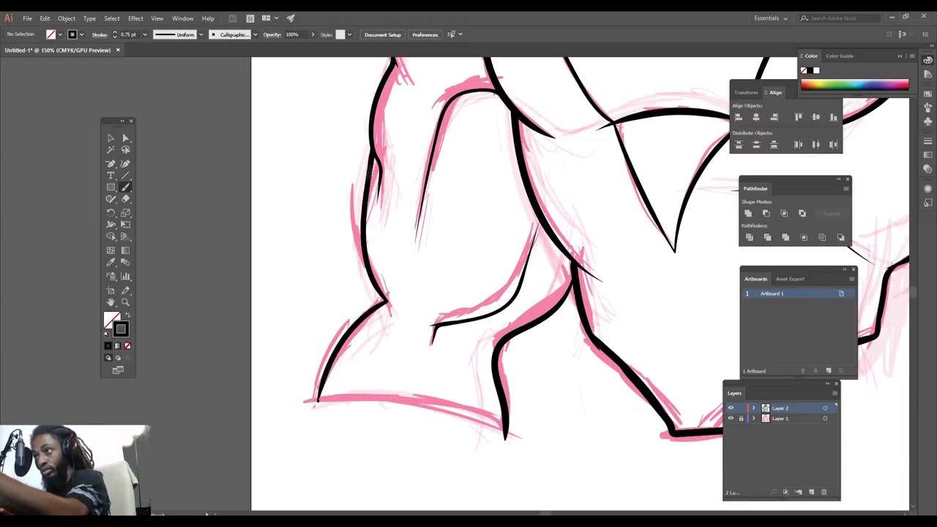
# Check the whole figure with Layer 1 briefly hidden, and ink the left forearm's lower edge
pyautogui.hotkey('ctrl', '0')
pyautogui.click(731, 418)
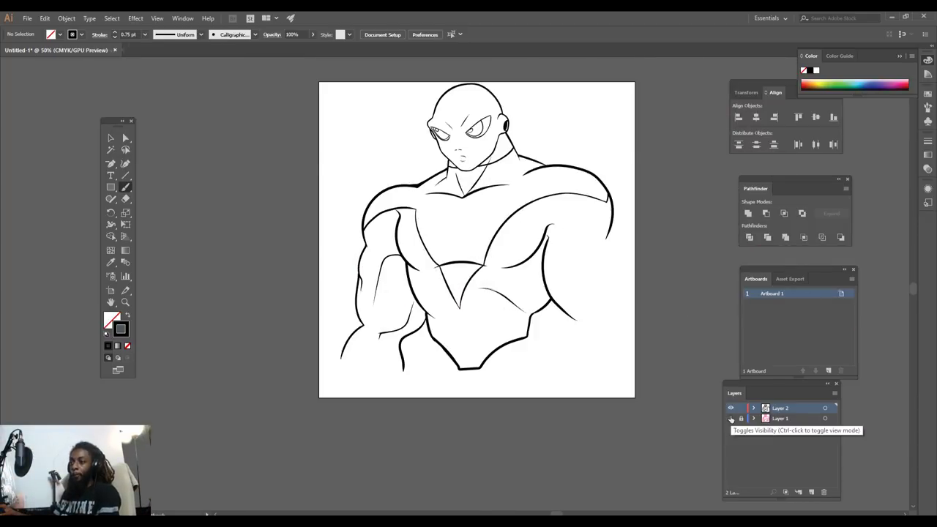
pyautogui.hotkey('ctrl', '1')
pyautogui.click(730, 418)
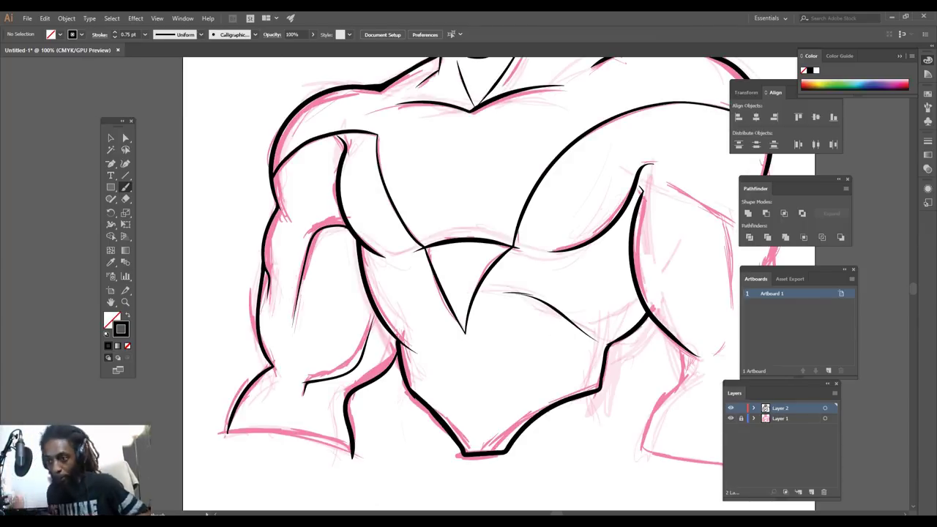
pyautogui.moveTo(227, 431)
pyautogui.mouseDown()
pyautogui.moveTo(280, 432)
pyautogui.moveTo(352, 454)
pyautogui.moveTo(351, 398)
pyautogui.mouseUp()
# Ink the right forearm's inner contour, lower edge and outer side up to the pointed elbow bulge
pyautogui.scroll(-2, 366, 285)
pyautogui.scroll(3, 601, 311)
pyautogui.scroll(-2, 579, 396)
pyautogui.moveTo(298, 431)
pyautogui.mouseDown()
pyautogui.moveTo(326, 343)
pyautogui.moveTo(370, 314)
pyautogui.moveTo(374, 287)
pyautogui.mouseUp()
pyautogui.moveTo(296, 420)
pyautogui.mouseDown()
pyautogui.moveTo(485, 459)
pyautogui.moveTo(505, 384)
pyautogui.mouseUp()
pyautogui.moveTo(504, 331)
pyautogui.mouseDown()
pyautogui.moveTo(527, 263)
pyautogui.moveTo(515, 238)
pyautogui.mouseUp()
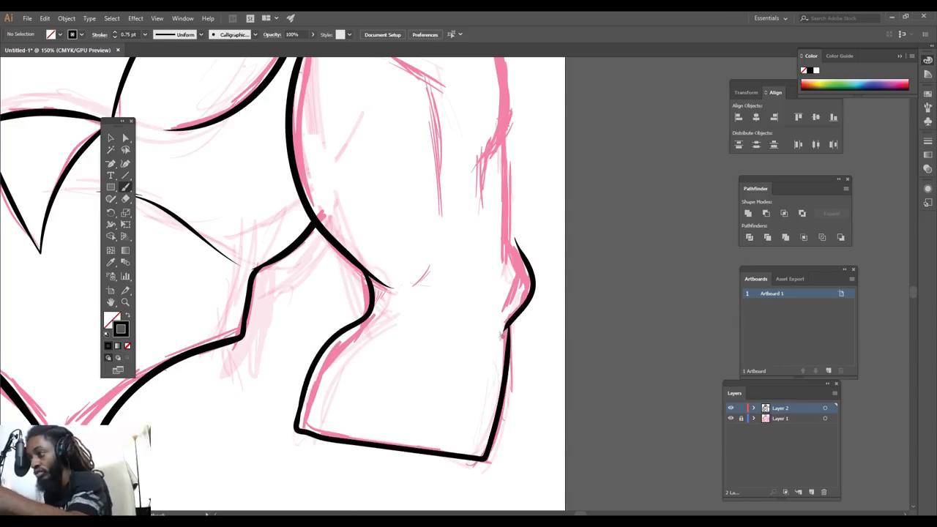
# Ink the right arm's outer contour from the shoulder to the elbow, including the short muscle line branching inward
pyautogui.scroll(5, 496, 213)
pyautogui.moveTo(480, 325)
pyautogui.mouseDown()
pyautogui.moveTo(507, 269)
pyautogui.moveTo(498, 164)
pyautogui.mouseUp()
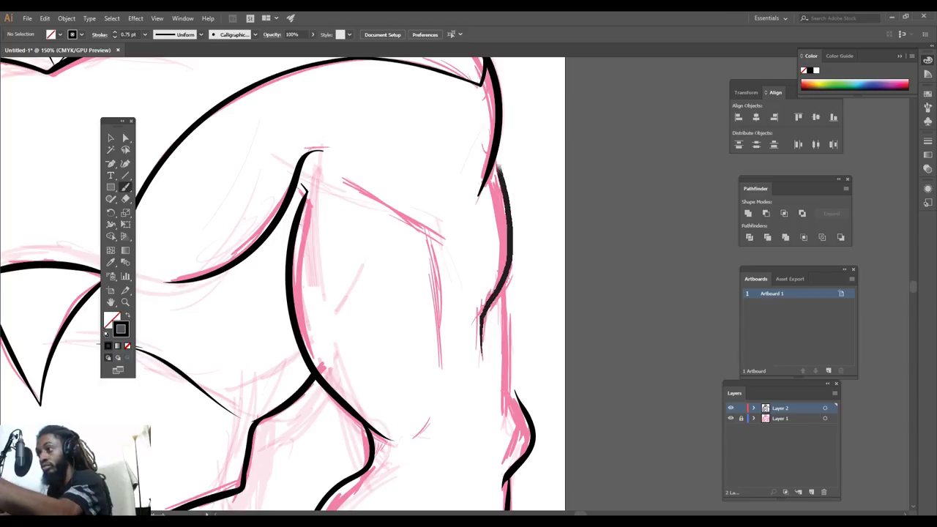
pyautogui.moveTo(509, 272)
pyautogui.mouseDown()
pyautogui.moveTo(513, 386)
pyautogui.moveTo(525, 414)
pyautogui.mouseUp()
pyautogui.moveTo(512, 379); pyautogui.dragTo(512, 361)
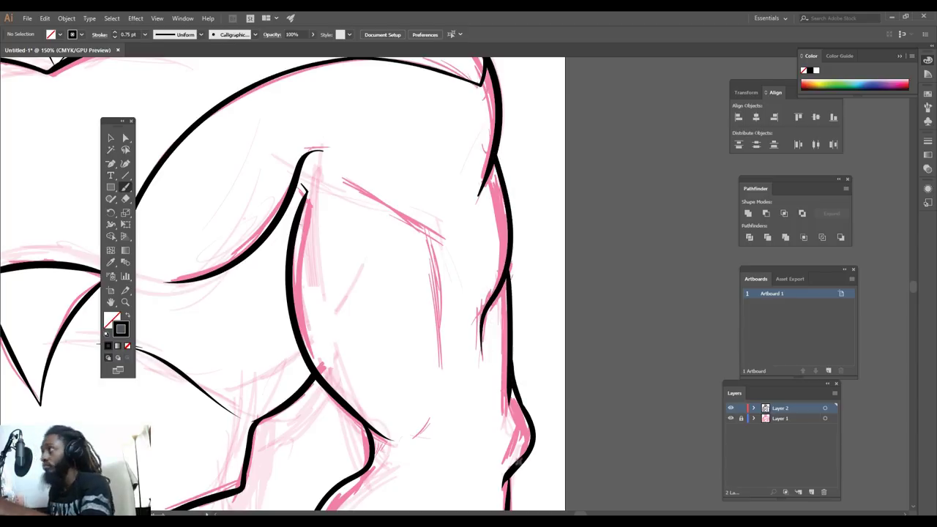
# Ink the two muscle lines inside the right upper arm, and hide Layer 1 to check the finished line art alone
pyautogui.moveTo(442, 240); pyautogui.dragTo(334, 184)
pyautogui.moveTo(420, 218); pyautogui.dragTo(442, 391)
pyautogui.hotkey('ctrl', '-')
pyautogui.hotkey('ctrl', '-')
pyautogui.hotkey('ctrl', '-')
pyautogui.hscroll(-3, 387, 255)
pyautogui.click(731, 418)
pyautogui.hotkey('ctrl', '+')
pyautogui.hotkey('ctrl', '+')
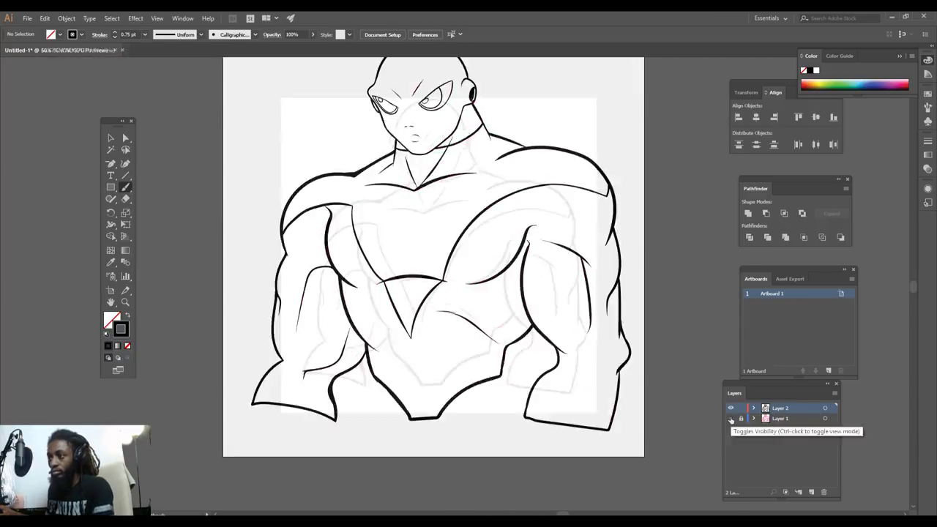
pyautogui.hotkey('ctrl', '-')
pyautogui.hotkey('ctrl', '-')
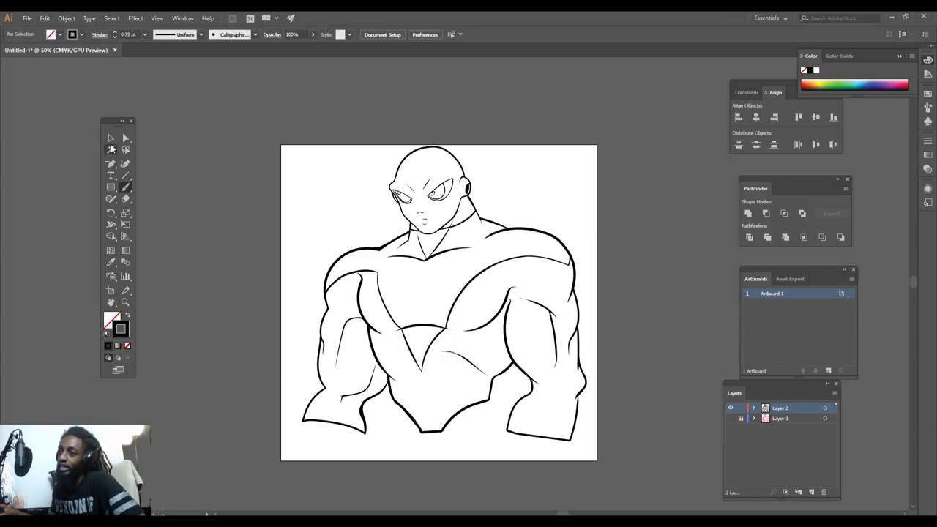
# Expand the appearance of all the line art on Layer 2 and combine it with the Pathfinder Merge operation
pyautogui.click(111, 138)
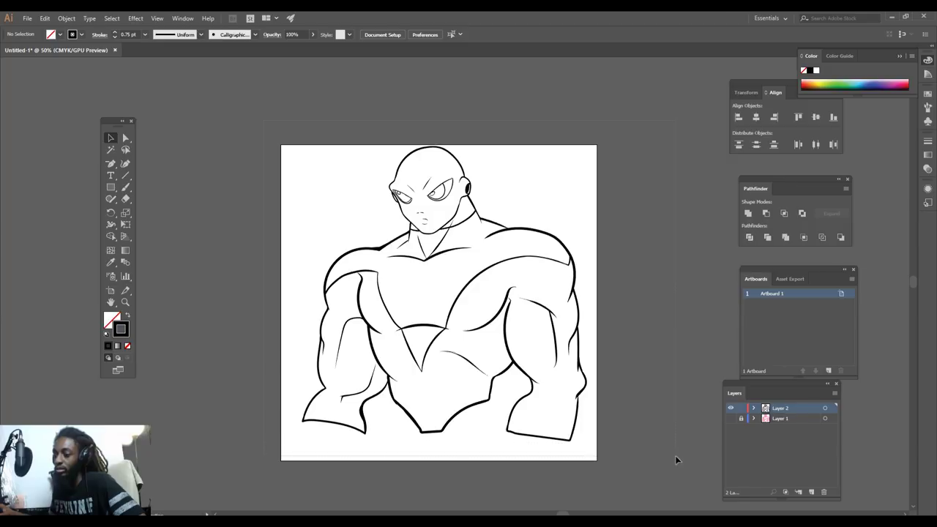
pyautogui.hotkey('ctrl', 'a')
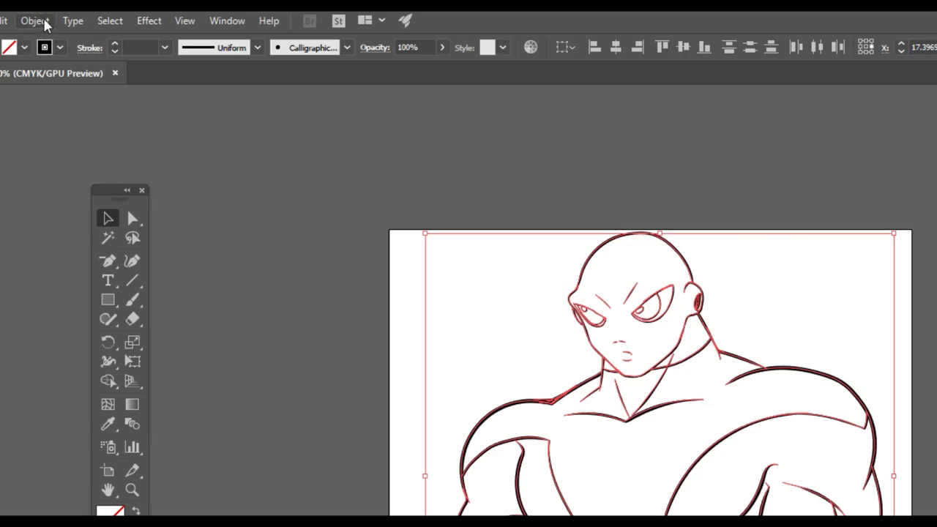
pyautogui.click(36, 21)
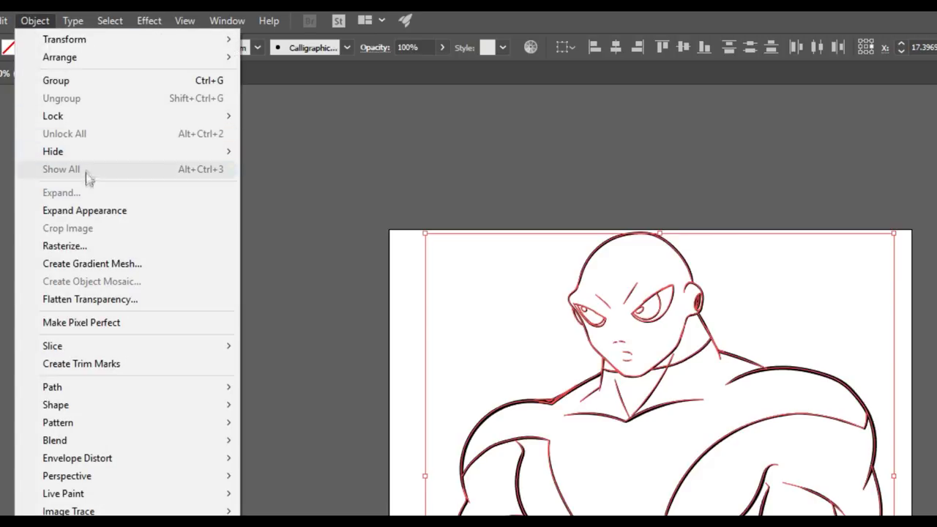
pyautogui.click(91, 210)
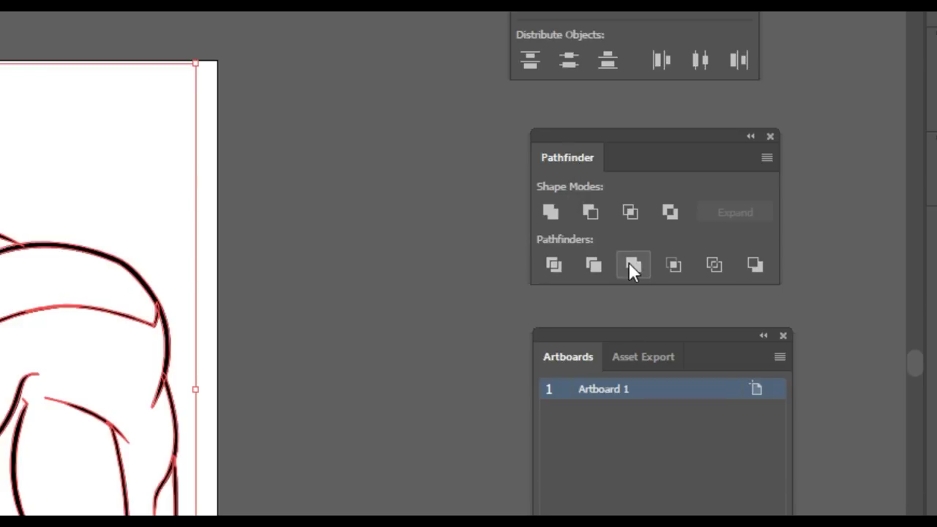
pyautogui.click(633, 267)
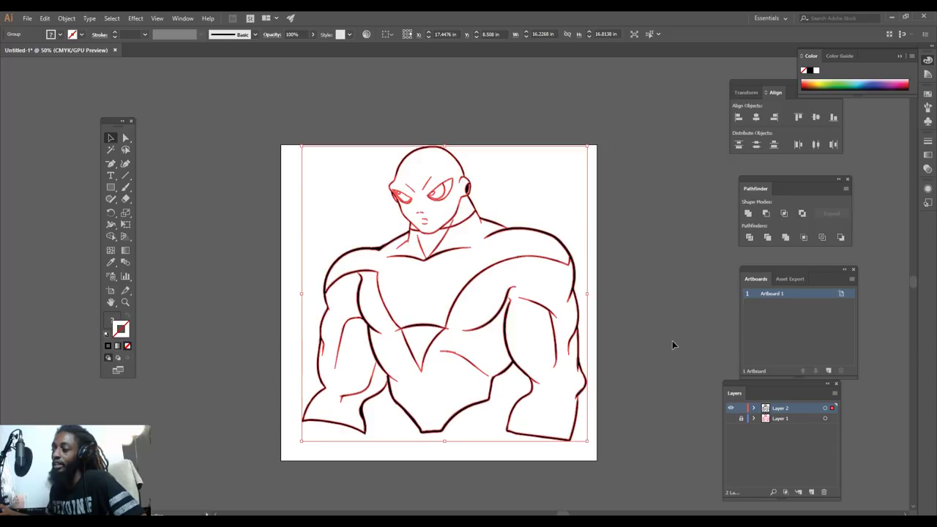
pyautogui.click(367, 182)
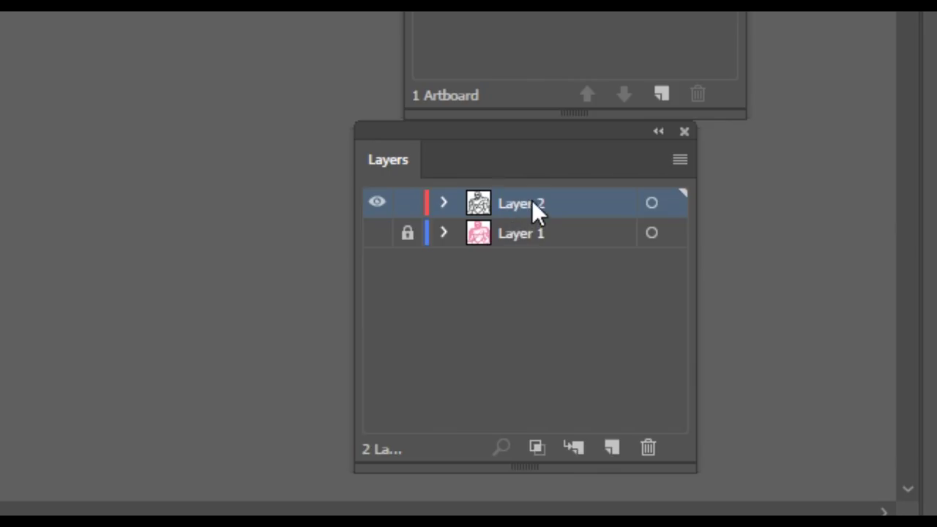
# Duplicate Layer 2, lock the copy above it, and make the original Layer 2 active
pyautogui.moveTo(532, 202); pyautogui.dragTo(612, 449)
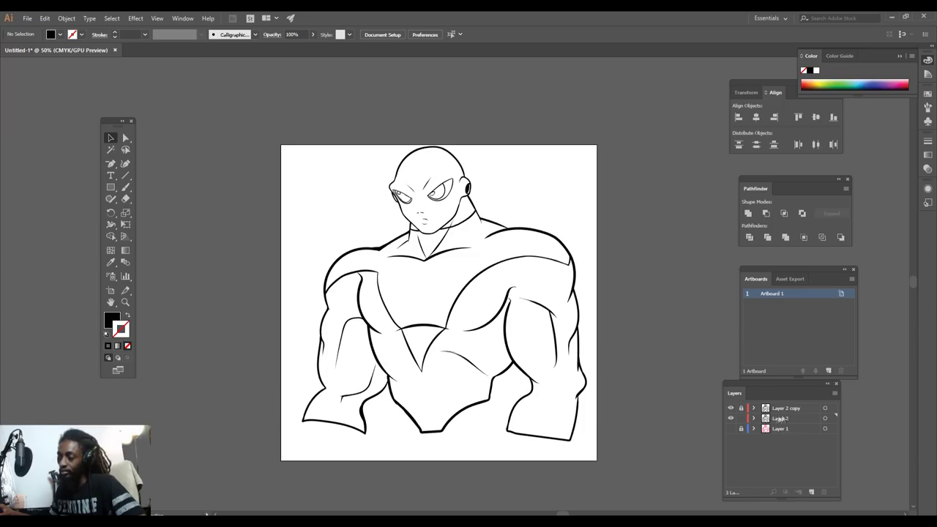
pyautogui.click(787, 418)
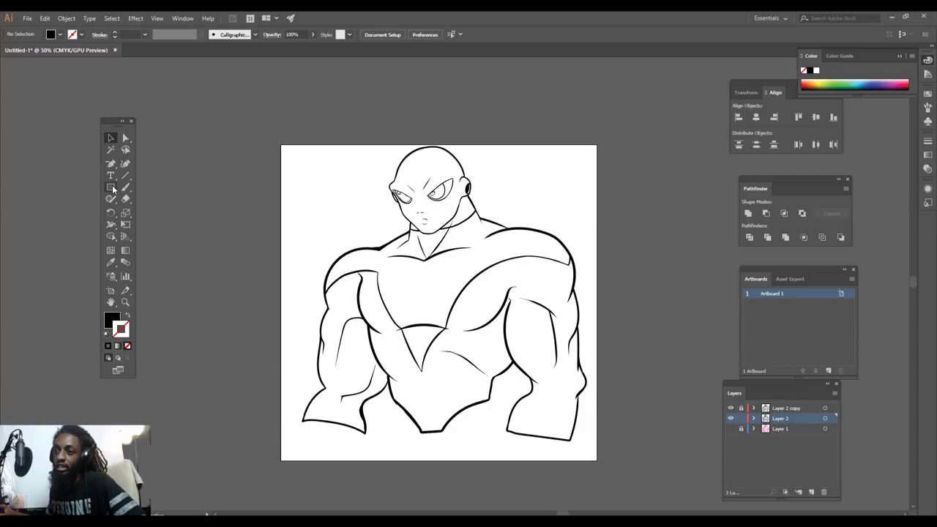
# Draw a gray rectangle without a stroke, about 22.2 × 19.9 in, covering the whole artboard on Layer 2
pyautogui.click(112, 189)
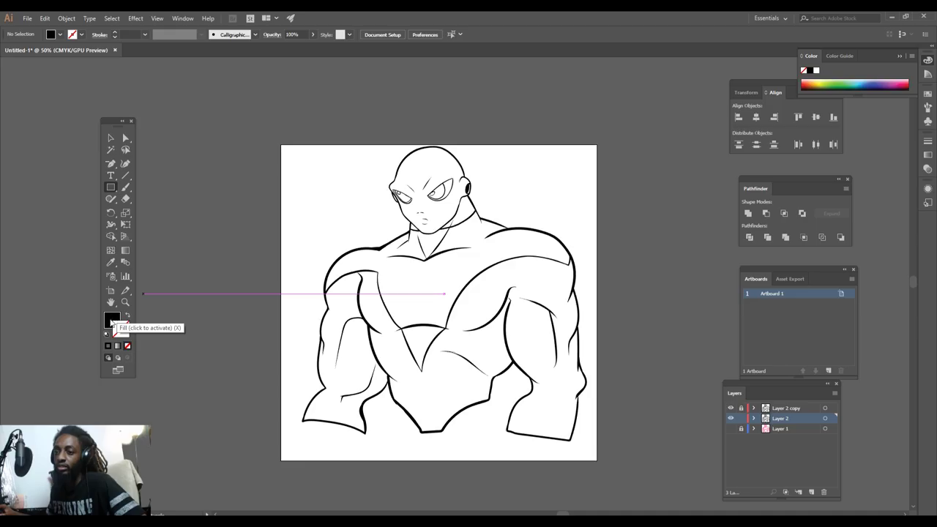
pyautogui.doubleClick(112, 322)
pyautogui.moveTo(333, 185)
pyautogui.mouseDown()
pyautogui.moveTo(300, 180)
pyautogui.moveTo(311, 157)
pyautogui.moveTo(286, 159)
pyautogui.mouseUp()
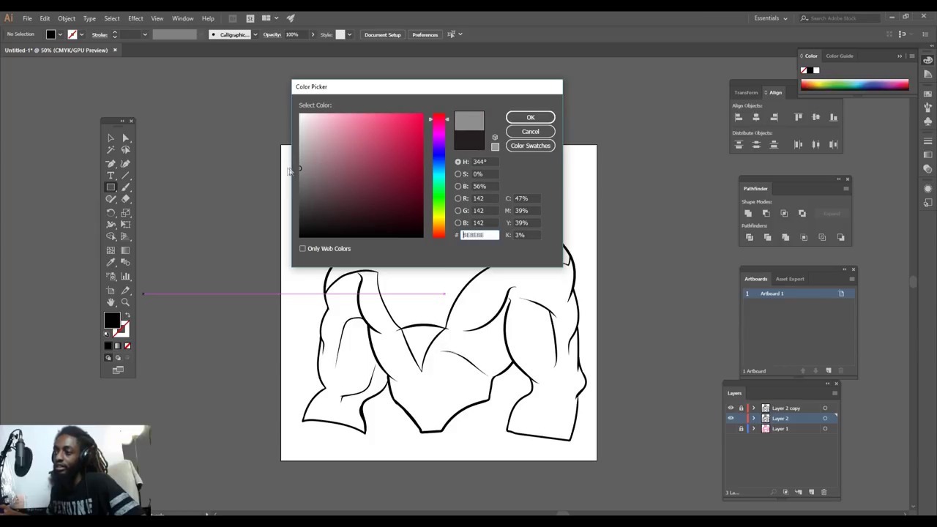
pyautogui.click(530, 117)
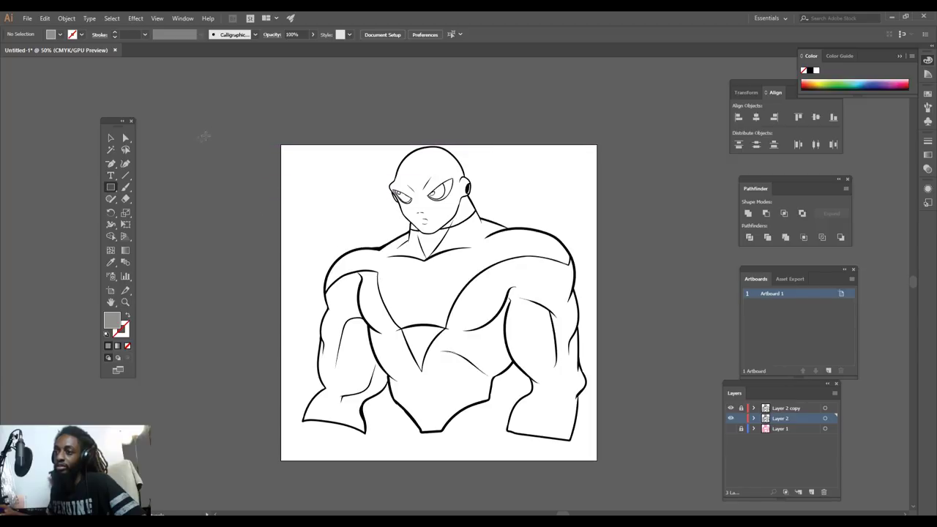
pyautogui.moveTo(262, 120); pyautogui.dragTo(652, 470)
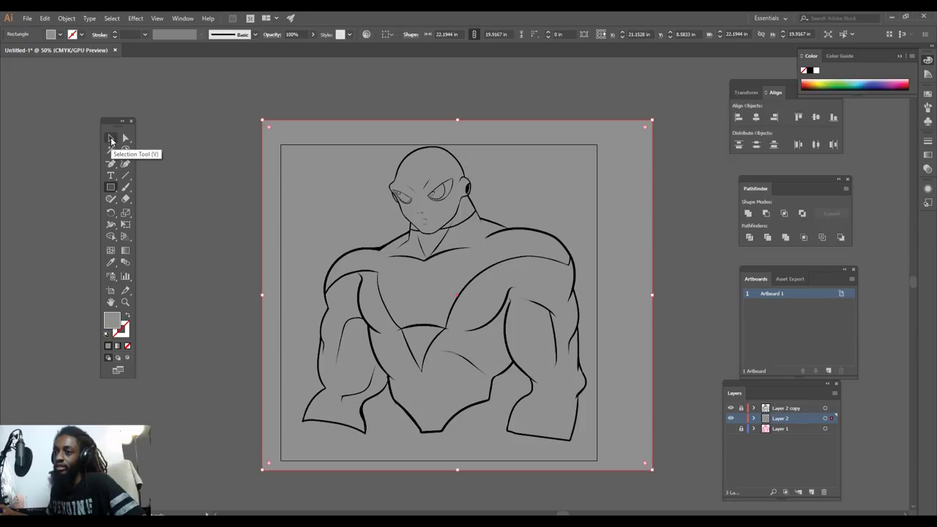
# Send the gray rectangle to the back of Layer 2, behind the line art
pyautogui.click(110, 139)
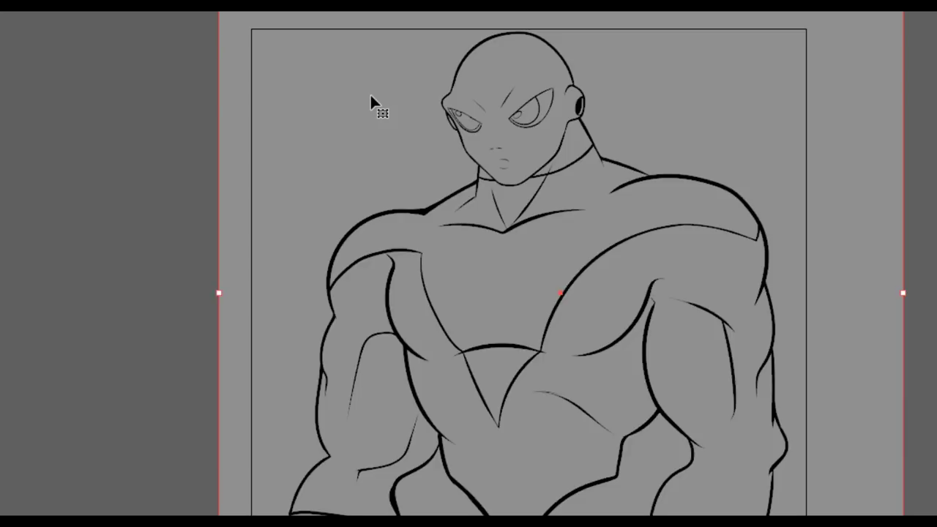
pyautogui.rightClick(349, 183)
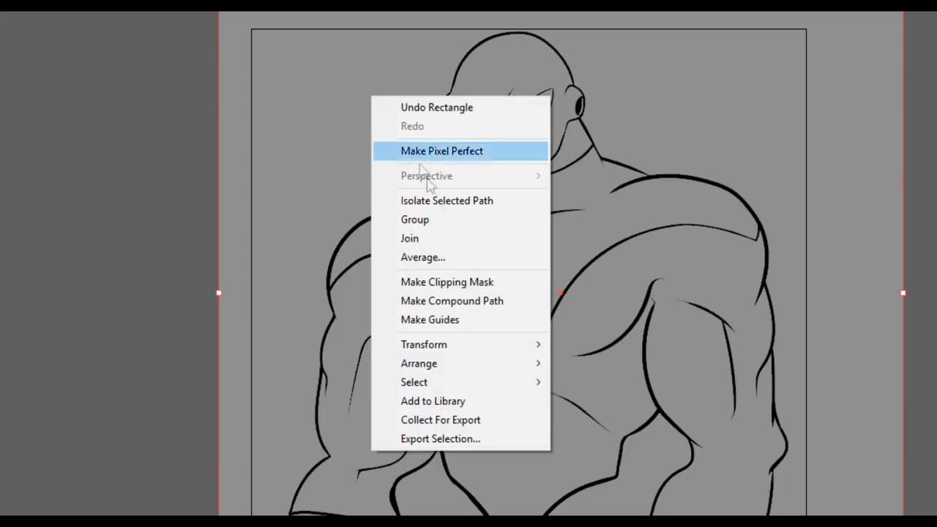
pyautogui.rightClick(282, 130)
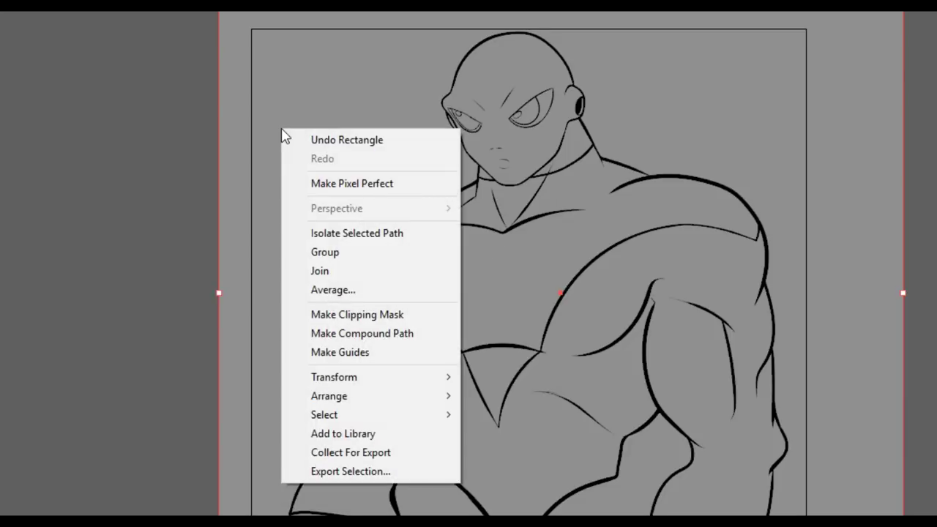
pyautogui.moveTo(412, 378)
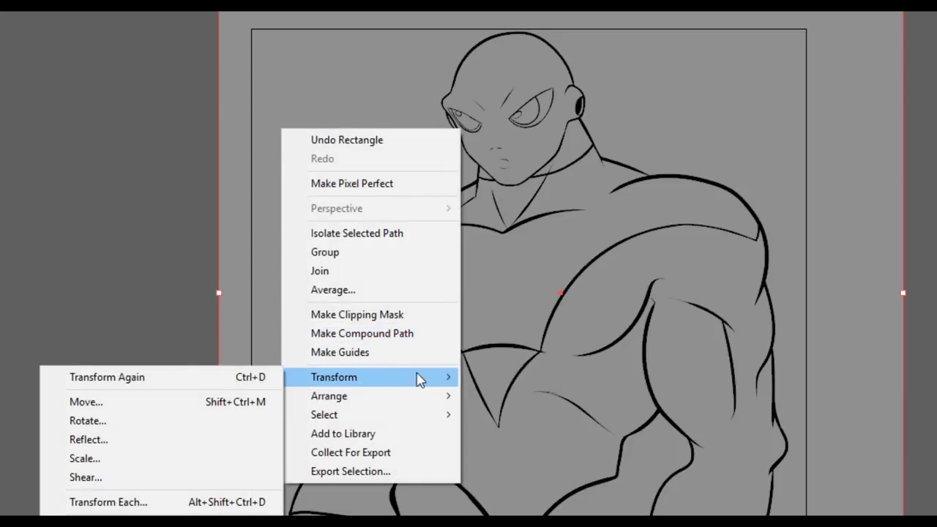
pyautogui.moveTo(429, 410)
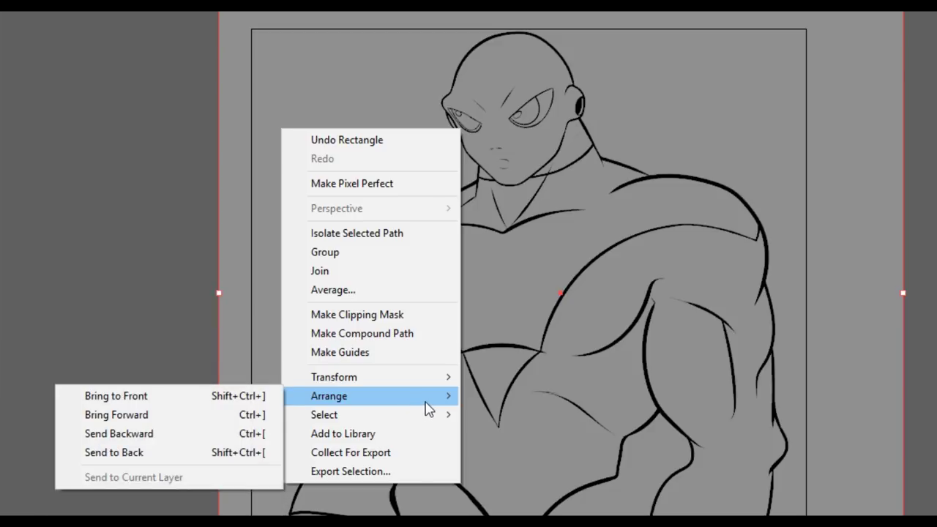
pyautogui.click(199, 454)
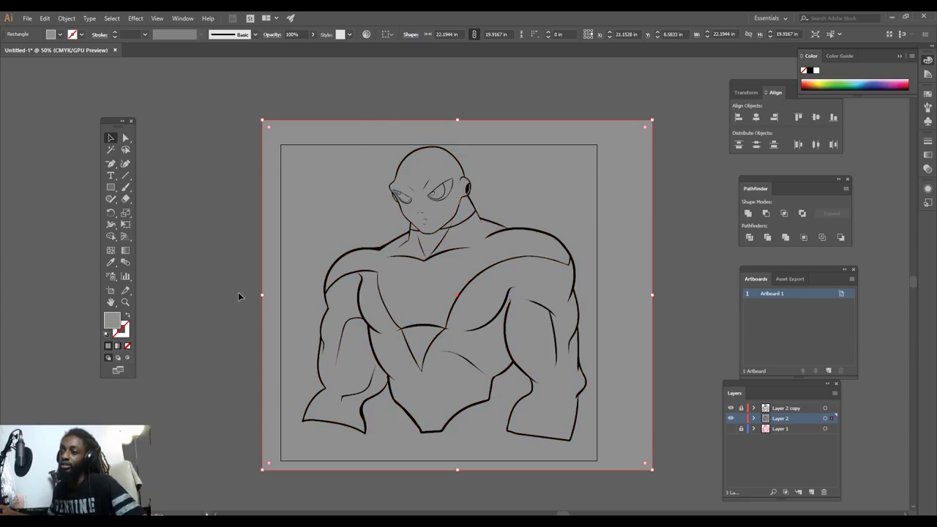
pyautogui.click(195, 276)
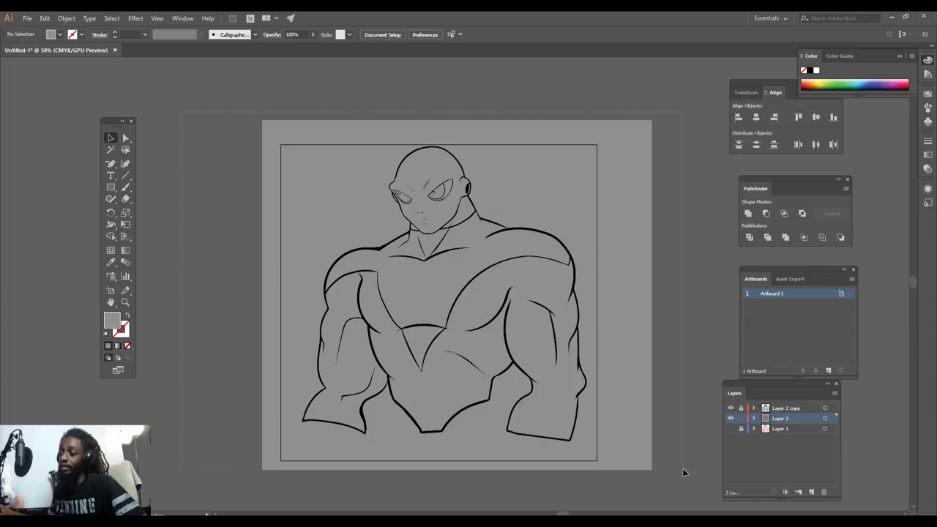
# Merge the gray rectangle with the line art on Layer 2 using Pathfinder Merge
pyautogui.hotkey('ctrl', 'a')
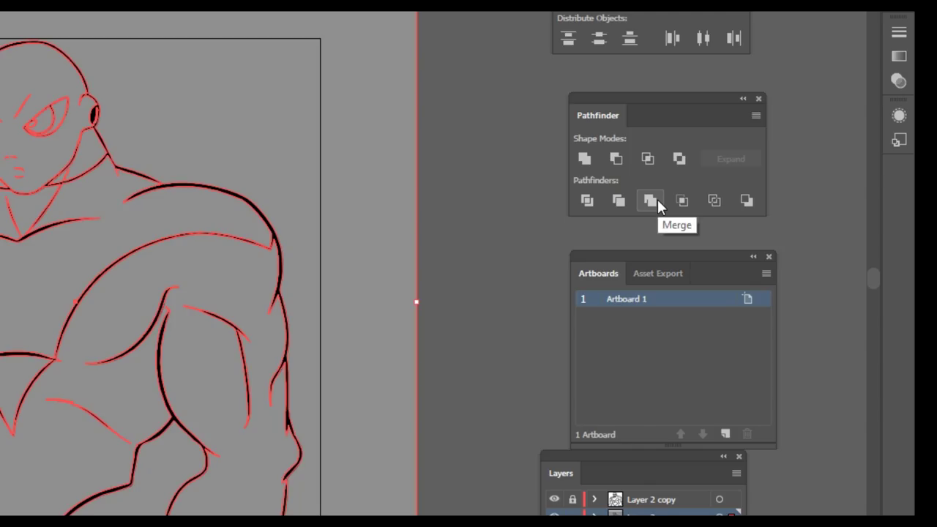
pyautogui.click(658, 199)
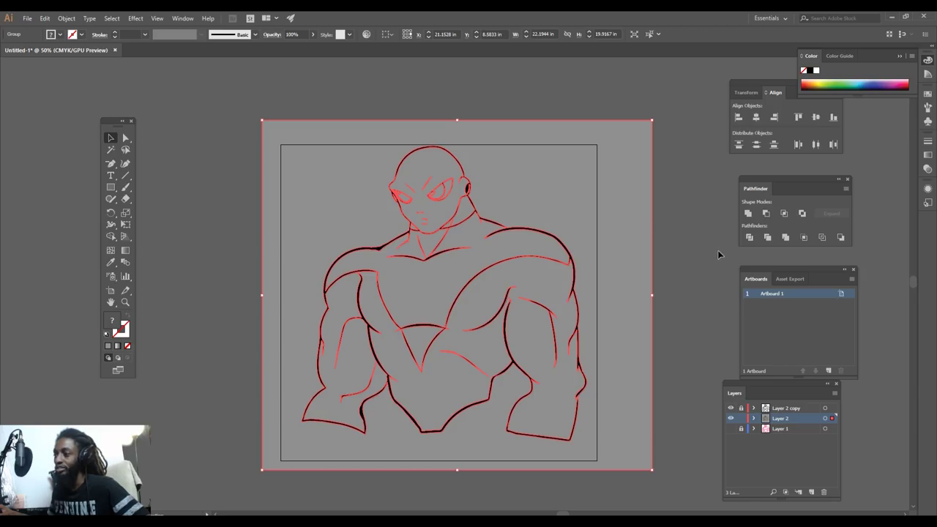
pyautogui.click(718, 254)
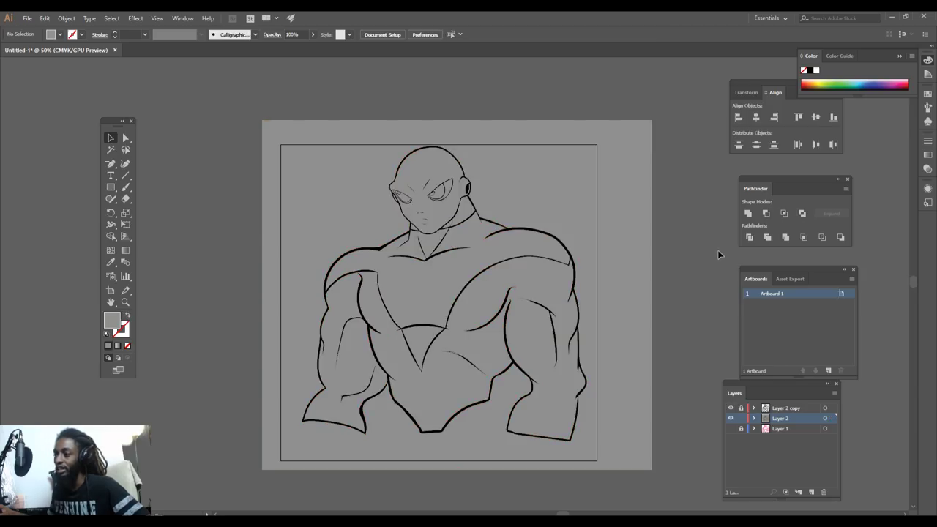
# Isolate the merged group and delete the gray background area surrounding the character
pyautogui.rightClick(583, 199)
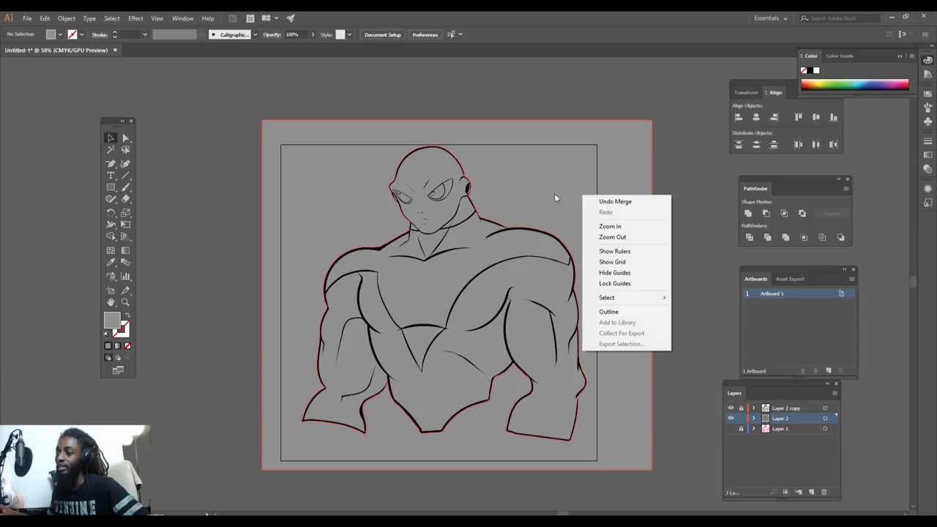
pyautogui.click(554, 196)
pyautogui.rightClick(553, 193)
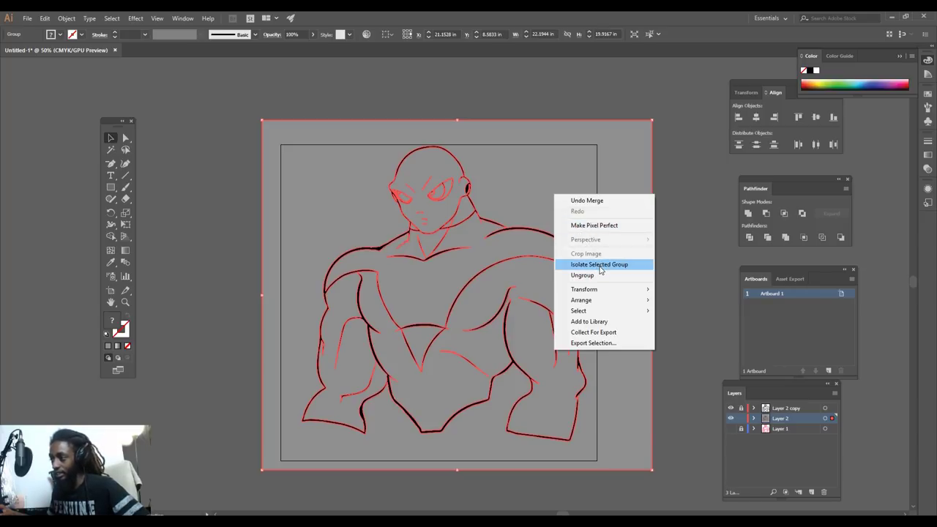
pyautogui.click(599, 266)
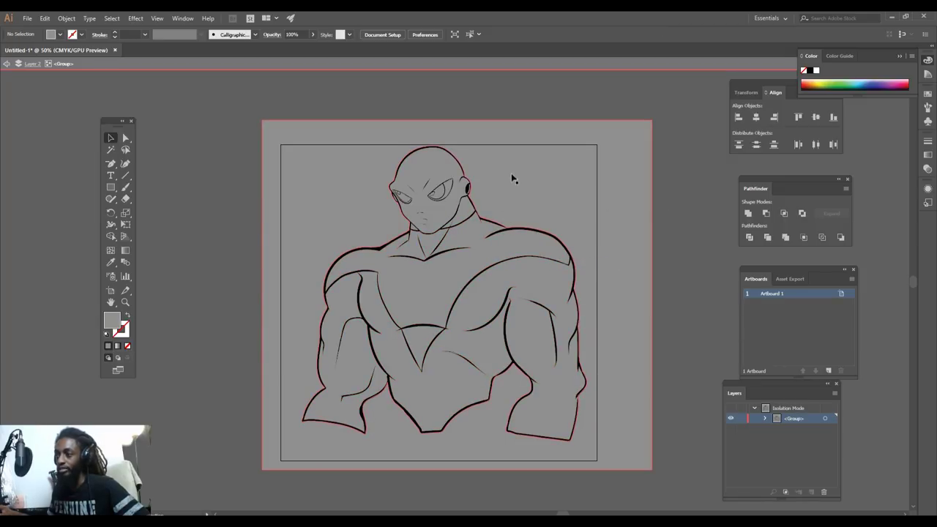
pyautogui.click(547, 191)
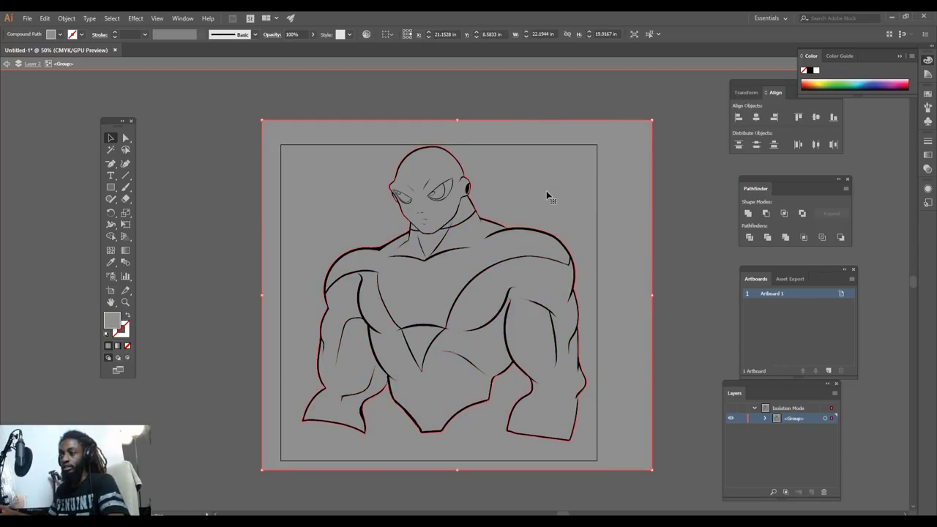
pyautogui.press('Delete')
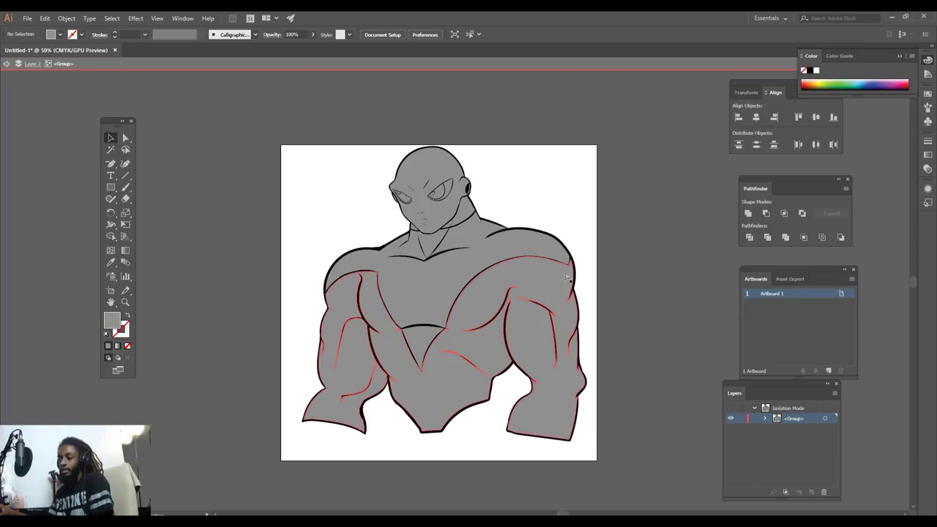
# Fill the connected area of the chest sides, abdomen and both arms with red
pyautogui.hotkey('ctrl', '=')
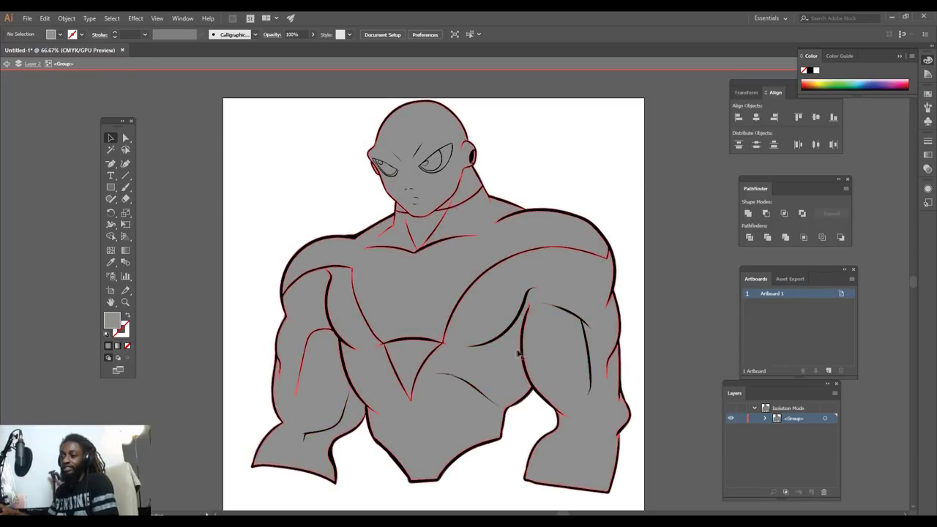
pyautogui.click(489, 379)
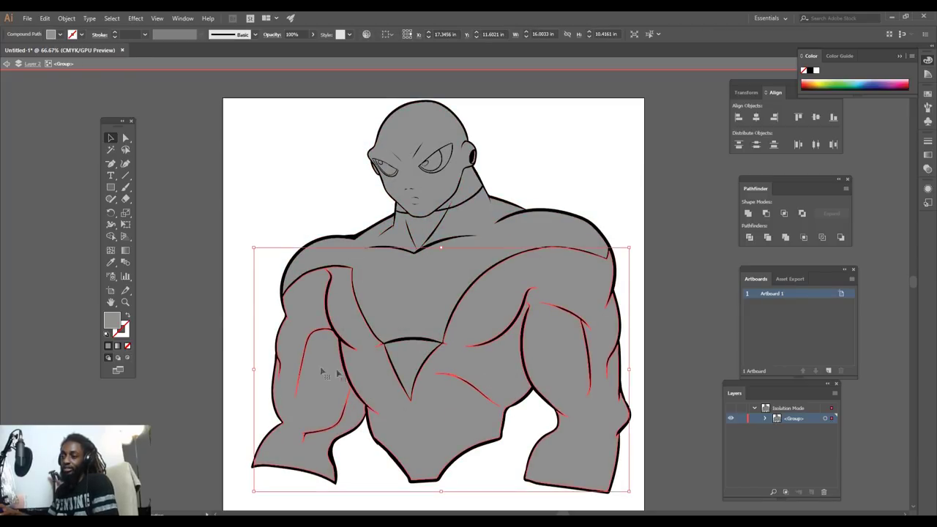
pyautogui.doubleClick(108, 322)
pyautogui.click(423, 115)
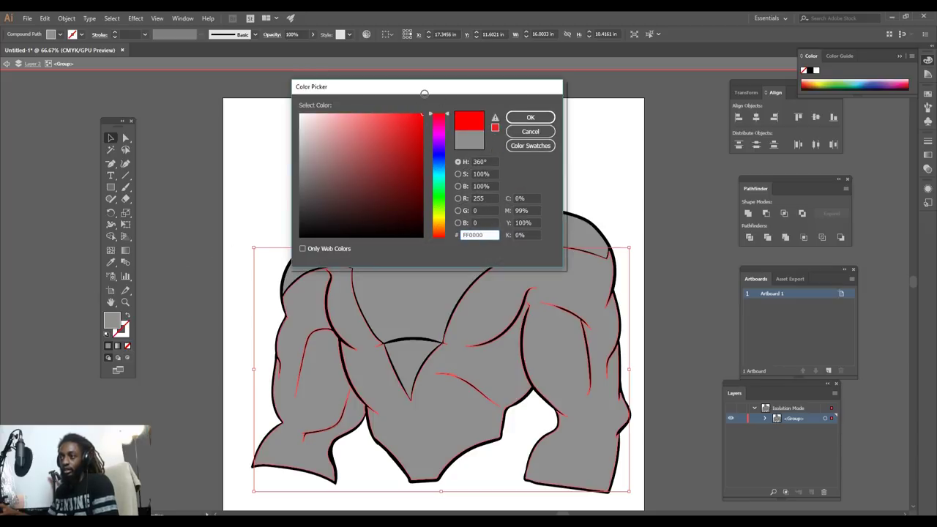
pyautogui.moveTo(422, 115); pyautogui.dragTo(393, 111)
pyautogui.click(518, 119)
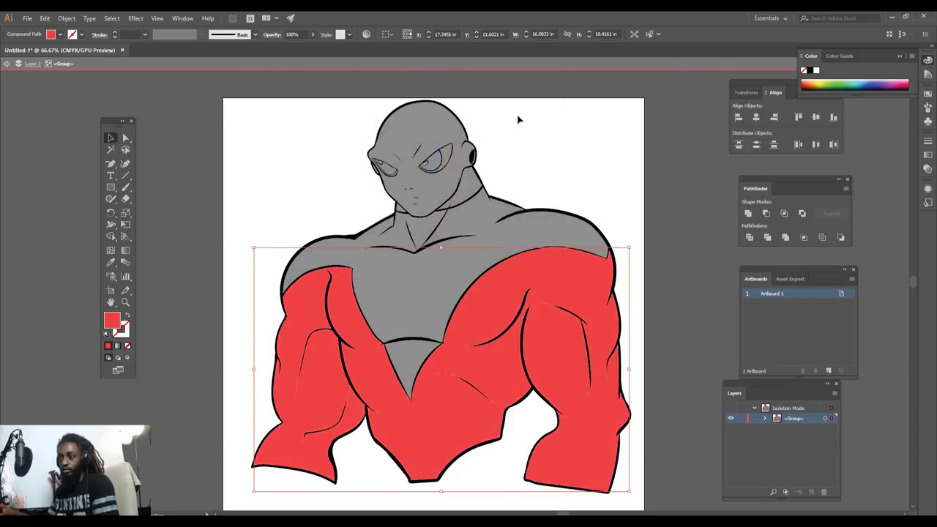
# Fill the upper chest and shoulder area with dark gray
pyautogui.hotkey('ctrl', '=')
pyautogui.scroll(3, 527, 178)
pyautogui.scroll(2, 528, 176)
pyautogui.click(274, 330)
pyautogui.doubleClick(111, 320)
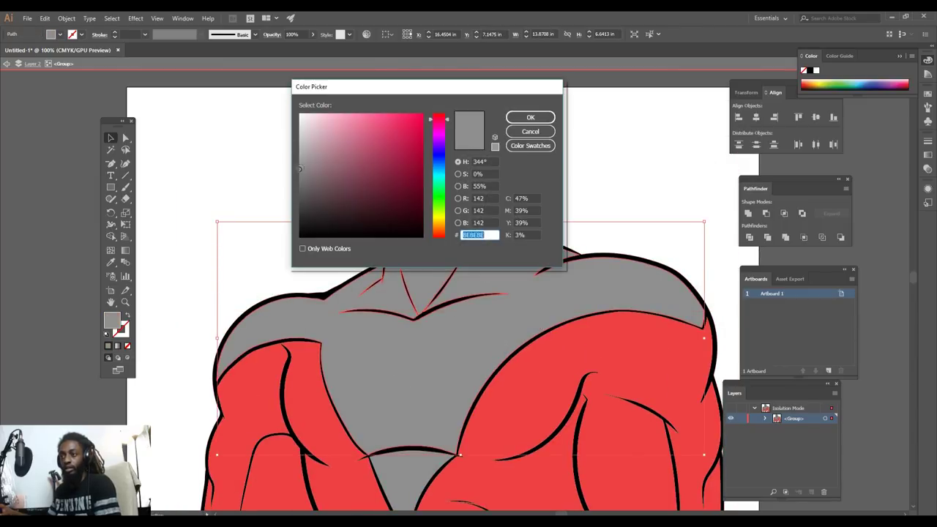
pyautogui.moveTo(307, 203); pyautogui.dragTo(282, 202)
pyautogui.click(523, 117)
# Fill the small V-shaped area below the chest with the dark gray sampled from the upper chest
pyautogui.click(393, 473)
pyautogui.press('i')
pyautogui.click(376, 358)
pyautogui.press('v')
pyautogui.click(210, 202)
# Select the face and neck areas together and fill them with white
pyautogui.hotkey('ctrl', '=')
pyautogui.scroll(5, 607, 265)
pyautogui.hotkey('ctrl', '=')
pyautogui.click(514, 345)
pyautogui.click(328, 410)
pyautogui.keyDown('shift'); pyautogui.click(538, 372); pyautogui.keyUp('shift')
pyautogui.keyDown('shift'); pyautogui.click(439, 348); pyautogui.keyUp('shift')
pyautogui.doubleClick(112, 320)
pyautogui.moveTo(305, 140); pyautogui.dragTo(284, 102)
pyautogui.click(530, 117)
# Select the irises of both eyes and fill them with black
pyautogui.click(432, 289)
pyautogui.keyDown('shift'); pyautogui.click(293, 296); pyautogui.keyUp('shift')
pyautogui.doubleClick(111, 321)
pyautogui.moveTo(291, 224); pyautogui.dragTo(284, 246)
pyautogui.click(530, 117)
# Select the small highlights in both eyes and fill them with the white sampled from the face
pyautogui.click(190, 285)
pyautogui.click(272, 272)
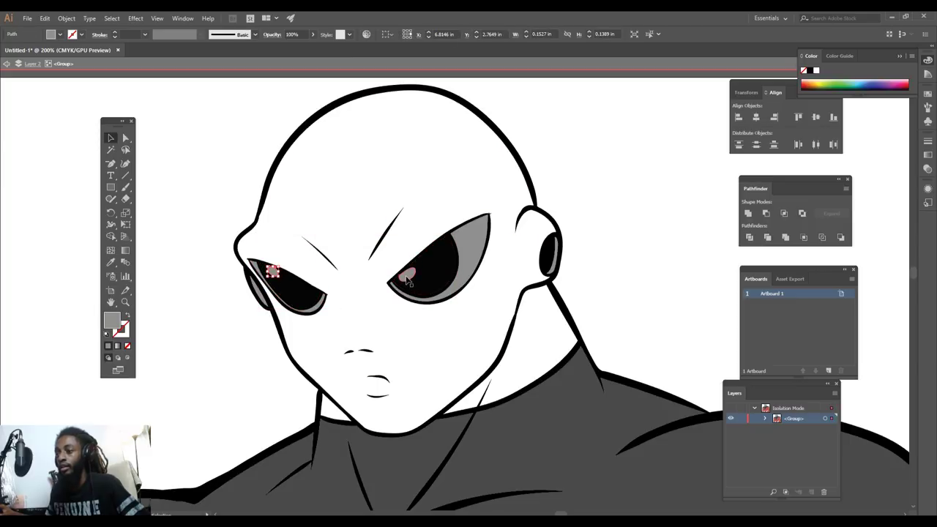
pyautogui.keyDown('shift'); pyautogui.click(407, 274); pyautogui.keyUp('shift')
pyautogui.click(111, 262)
pyautogui.click(292, 222)
pyautogui.click(110, 137)
pyautogui.click(196, 177)
pyautogui.hotkey('ctrl', '-')
pyautogui.hotkey('ctrl', '-')
pyautogui.hotkey('ctrl', '-')
pyautogui.hotkey('ctrl', '-')
pyautogui.hotkey('ctrl', '-')
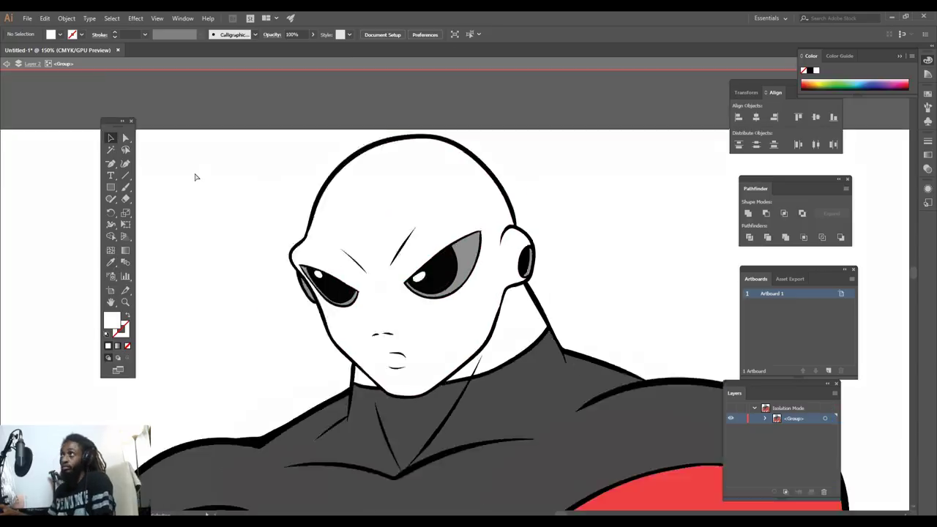
# Leave the isolated group, unlock Layer 2 copy, and check both artwork layers by selecting everything
pyautogui.doubleClick(588, 178)
pyautogui.hotkey('ctrl', '=')
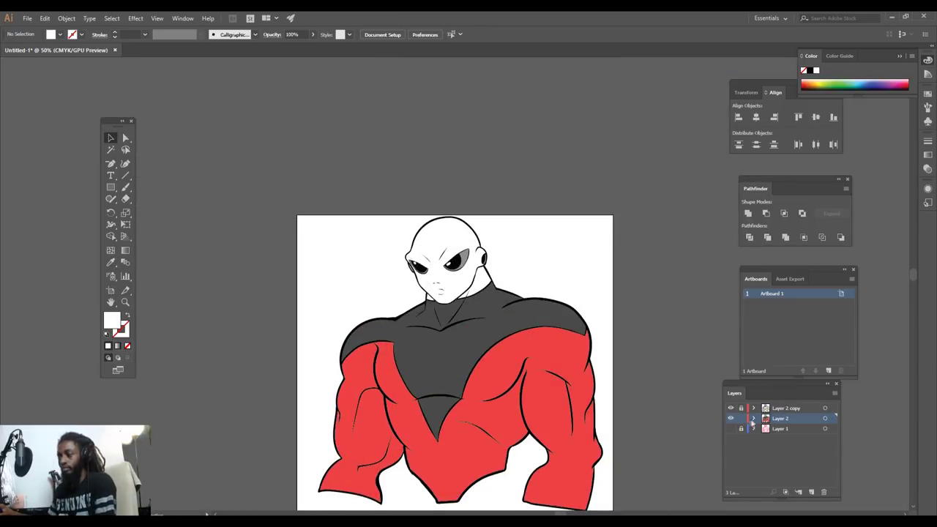
pyautogui.click(741, 408)
pyautogui.scroll(-2, 719, 491)
pyautogui.hotkey('ctrl', 'a')
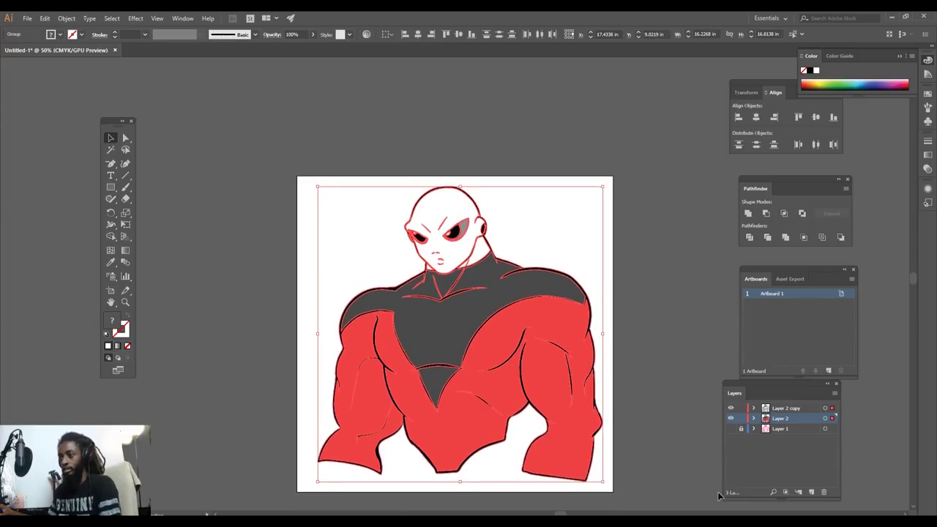
pyautogui.click(703, 360)
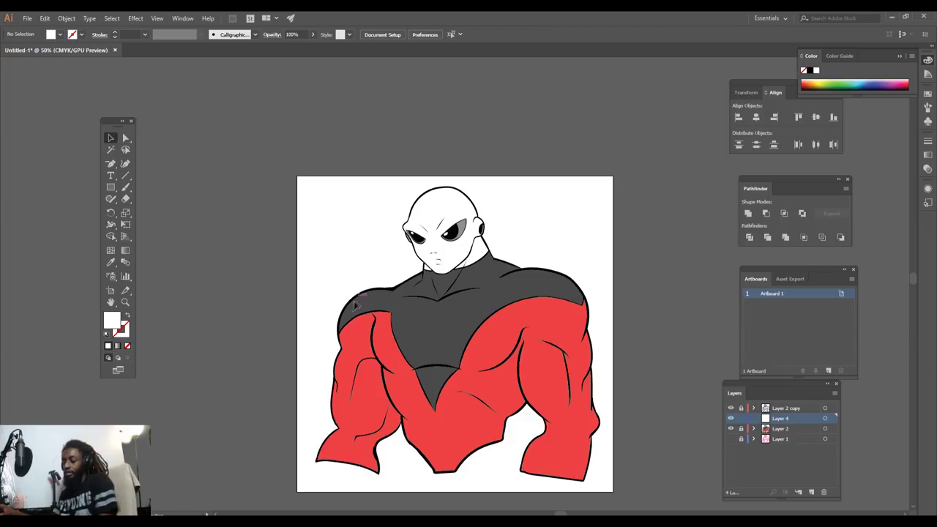
# Set the painting color to a muted purple, hex 827CA0
pyautogui.scroll(-1, 359, 306)
pyautogui.scroll(5, 362, 303)
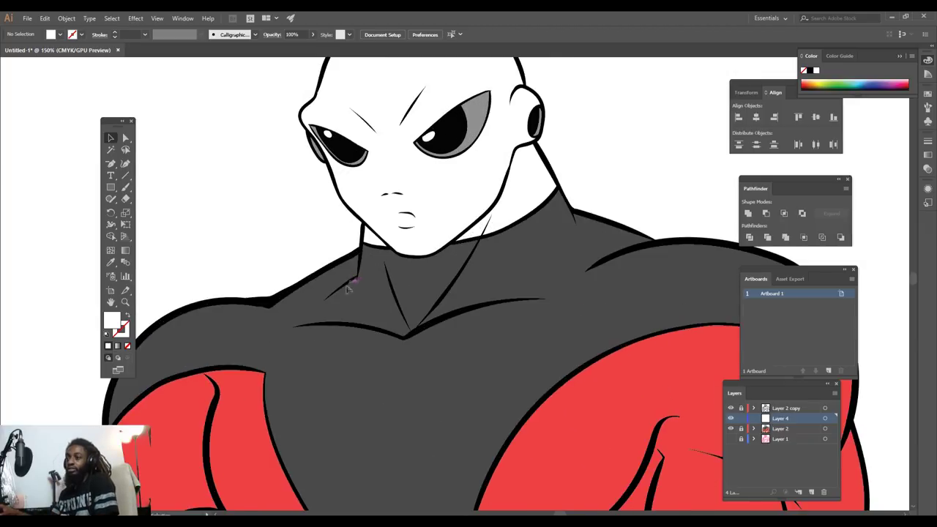
pyautogui.scroll(3, 342, 311)
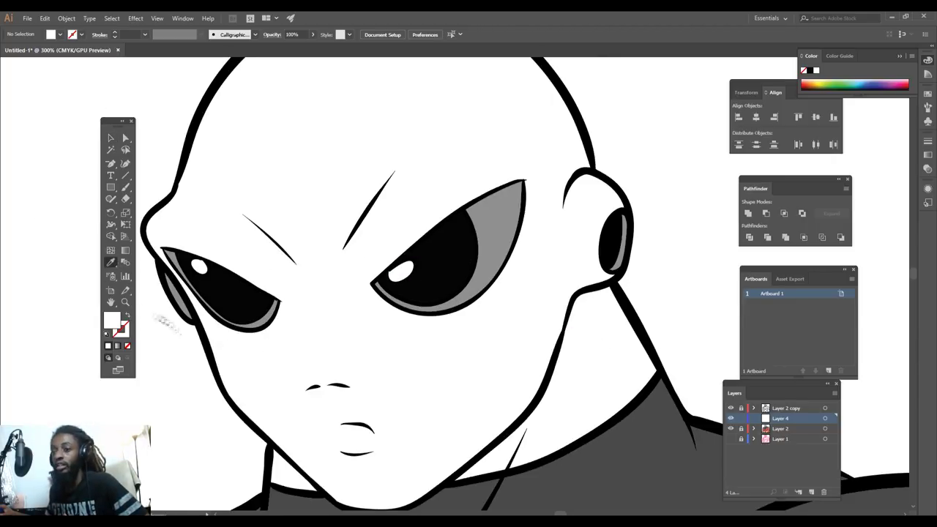
pyautogui.doubleClick(111, 320)
pyautogui.click(439, 150)
pyautogui.moveTo(315, 156); pyautogui.dragTo(328, 159)
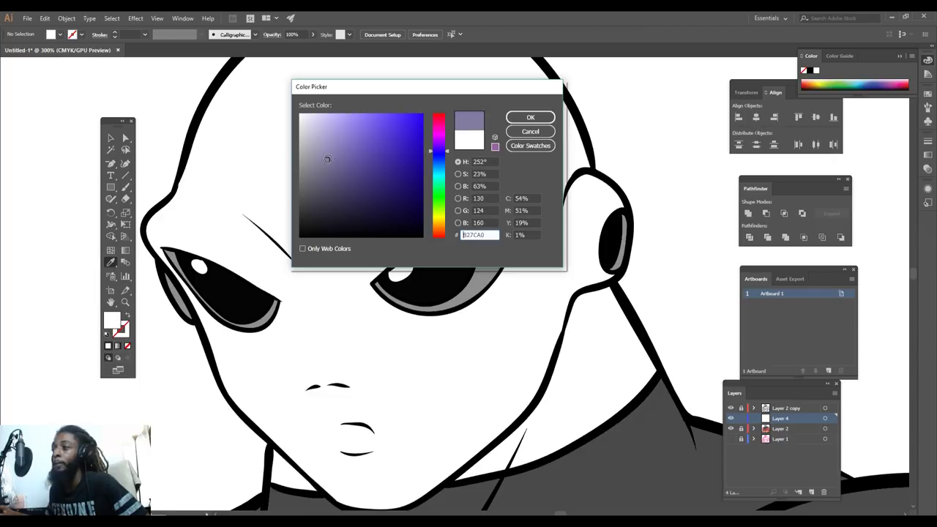
pyautogui.click(528, 118)
# Paint the exposed neck area beneath the ear with purple shadow using the Paintbrush on Layer 4
pyautogui.press('b')
pyautogui.moveTo(467, 472)
pyautogui.mouseDown()
pyautogui.moveTo(630, 395)
pyautogui.moveTo(604, 293)
pyautogui.moveTo(576, 300)
pyautogui.moveTo(472, 471)
pyautogui.mouseUp()
pyautogui.moveTo(512, 454)
pyautogui.mouseDown()
pyautogui.moveTo(565, 370)
pyautogui.moveTo(632, 334)
pyautogui.moveTo(586, 316)
pyautogui.mouseUp()
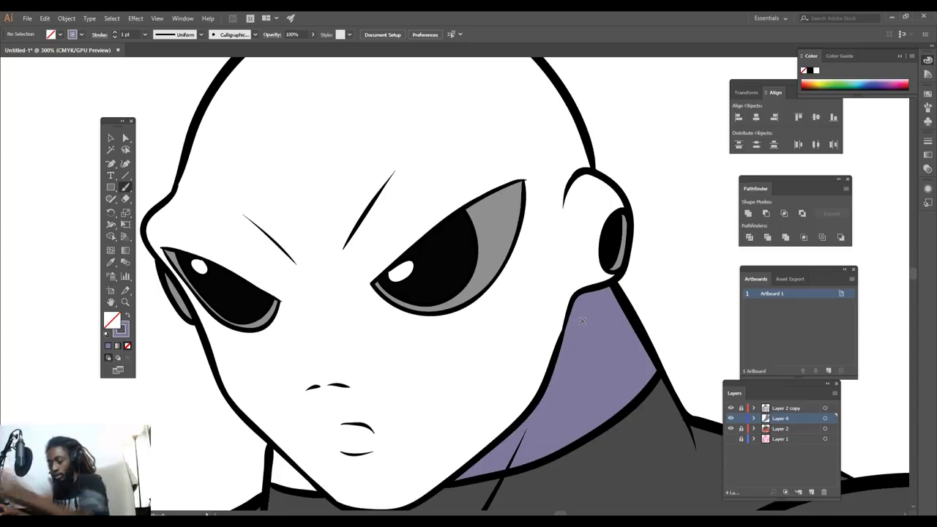
# Draw the purple shadow edge down the cheek and across the forehead to the eye on the ear side
pyautogui.scroll(-4, 582, 321)
pyautogui.scroll(5, 552, 416)
pyautogui.scroll(-1, 583, 412)
pyautogui.moveTo(469, 463)
pyautogui.mouseDown()
pyautogui.moveTo(537, 332)
pyautogui.moveTo(523, 201)
pyautogui.mouseUp()
pyautogui.scroll(7, 491, 347)
pyautogui.scroll(-1, 484, 370)
pyautogui.moveTo(485, 362)
pyautogui.mouseDown()
pyautogui.moveTo(484, 274)
pyautogui.moveTo(437, 134)
pyautogui.moveTo(333, 89)
pyautogui.mouseUp()
pyautogui.hotkey('ctrl', '0')
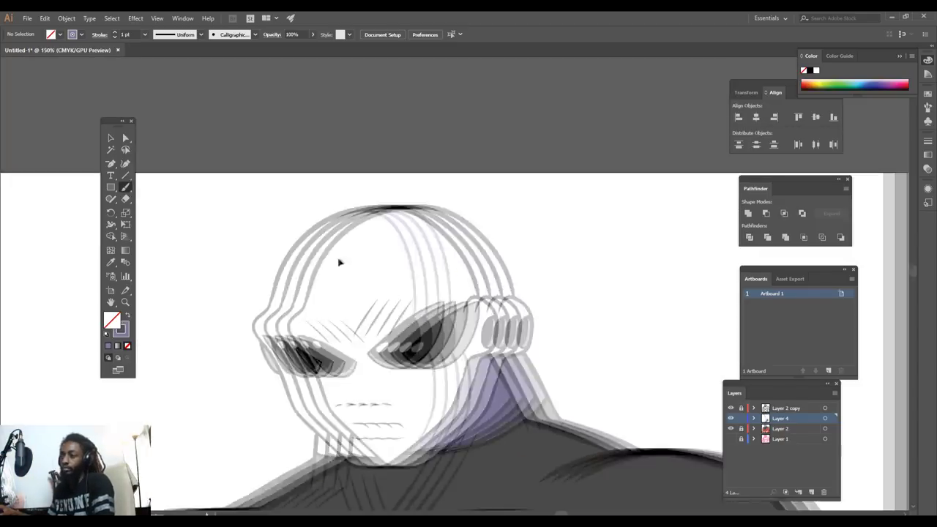
# Paint the purple shadow around the rim of the ear, leaving a white patch in the middle, and undo the misplaced strokes
pyautogui.scroll(6, 337, 253)
pyautogui.moveTo(472, 189)
pyautogui.mouseDown()
pyautogui.moveTo(529, 225)
pyautogui.moveTo(505, 341)
pyautogui.mouseUp()
pyautogui.moveTo(468, 368)
pyautogui.mouseDown()
pyautogui.moveTo(430, 296)
pyautogui.moveTo(458, 188)
pyautogui.mouseUp()
pyautogui.moveTo(523, 269)
pyautogui.mouseDown()
pyautogui.moveTo(513, 373)
pyautogui.moveTo(537, 375)
pyautogui.mouseUp()
pyautogui.moveTo(514, 377); pyautogui.dragTo(487, 392)
pyautogui.hotkey('ctrl', 'z')
pyautogui.hotkey('ctrl', 'z')
pyautogui.moveTo(539, 377); pyautogui.dragTo(445, 415)
pyautogui.moveTo(533, 223)
pyautogui.mouseDown()
pyautogui.moveTo(540, 208)
pyautogui.moveTo(456, 172)
pyautogui.mouseUp()
# Fill in the purple shadow on the cheek beside the ear and along the back edge of the head
pyautogui.hotkey('ctrl', '-')
pyautogui.hotkey('ctrl', '-')
pyautogui.moveTo(254, 260)
pyautogui.mouseDown()
pyautogui.moveTo(431, 262)
pyautogui.moveTo(374, 202)
pyautogui.mouseUp()
pyautogui.moveTo(494, 444); pyautogui.dragTo(550, 358)
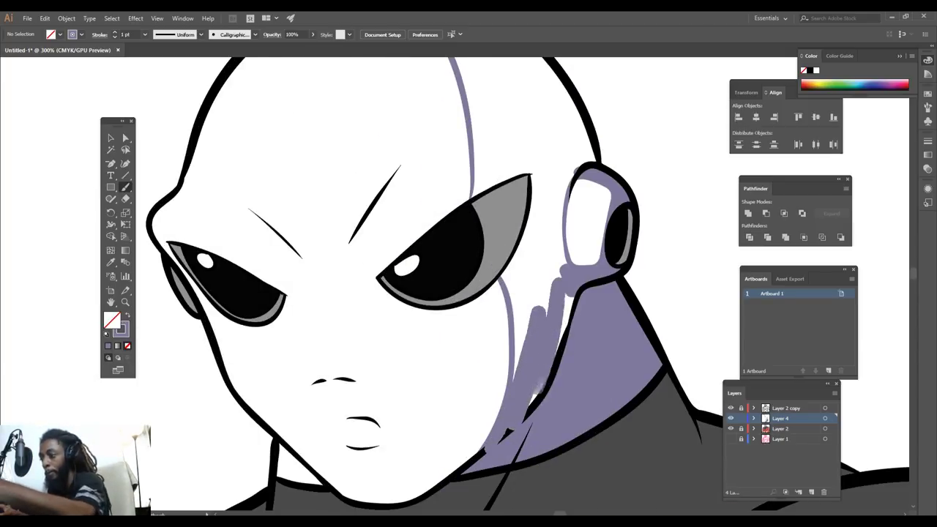
pyautogui.scroll(2, 542, 329)
pyautogui.moveTo(519, 437)
pyautogui.mouseDown()
pyautogui.moveTo(560, 249)
pyautogui.moveTo(579, 216)
pyautogui.mouseUp()
pyautogui.scroll(2, 578, 216)
pyautogui.moveTo(589, 285)
pyautogui.mouseDown()
pyautogui.moveTo(574, 241)
pyautogui.moveTo(520, 161)
pyautogui.moveTo(443, 110)
pyautogui.moveTo(476, 297)
pyautogui.mouseUp()
pyautogui.moveTo(419, 111); pyautogui.dragTo(468, 220)
pyautogui.scroll(2, 439, 127)
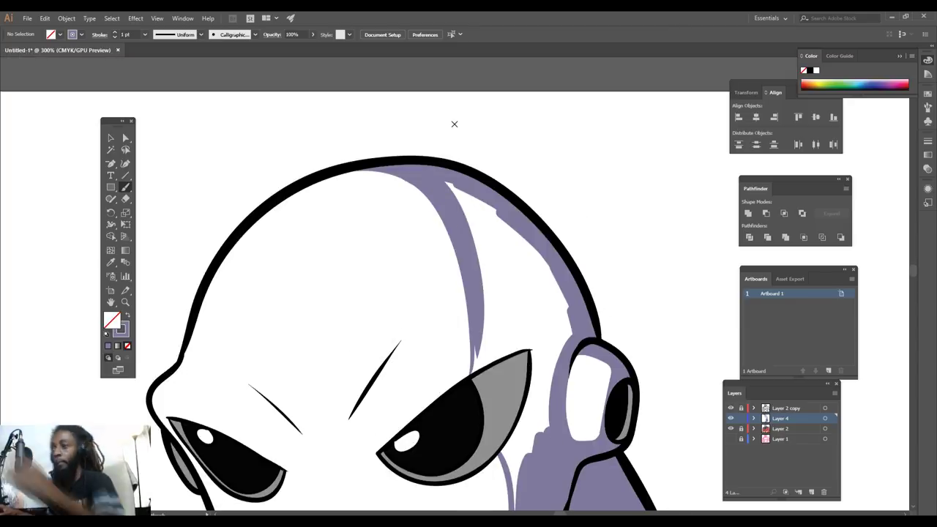
# Set the brush stroke weight to 4 pt and fill the remaining gaps in the head and temple shadow
pyautogui.scroll(-3, 573, 264)
pyautogui.scroll(4, 567, 261)
pyautogui.click(145, 34)
pyautogui.click(160, 111)
pyautogui.moveTo(388, 106)
pyautogui.mouseDown()
pyautogui.moveTo(502, 227)
pyautogui.moveTo(509, 446)
pyautogui.mouseUp()
pyautogui.moveTo(527, 245)
pyautogui.mouseDown()
pyautogui.moveTo(442, 218)
pyautogui.moveTo(468, 294)
pyautogui.mouseUp()
pyautogui.scroll(-2, 469, 295)
pyautogui.moveTo(469, 480); pyautogui.dragTo(497, 250)
pyautogui.moveTo(415, 294); pyautogui.dragTo(486, 253)
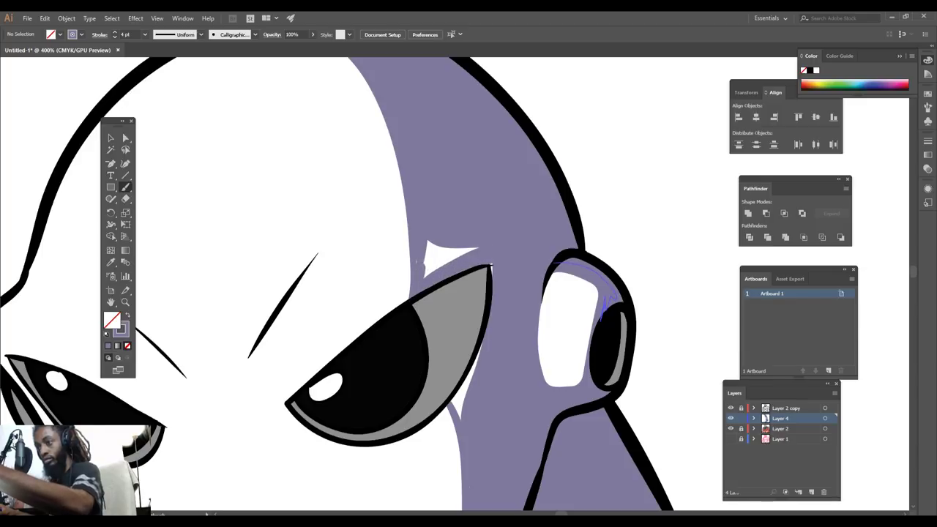
pyautogui.moveTo(418, 262); pyautogui.dragTo(490, 267)
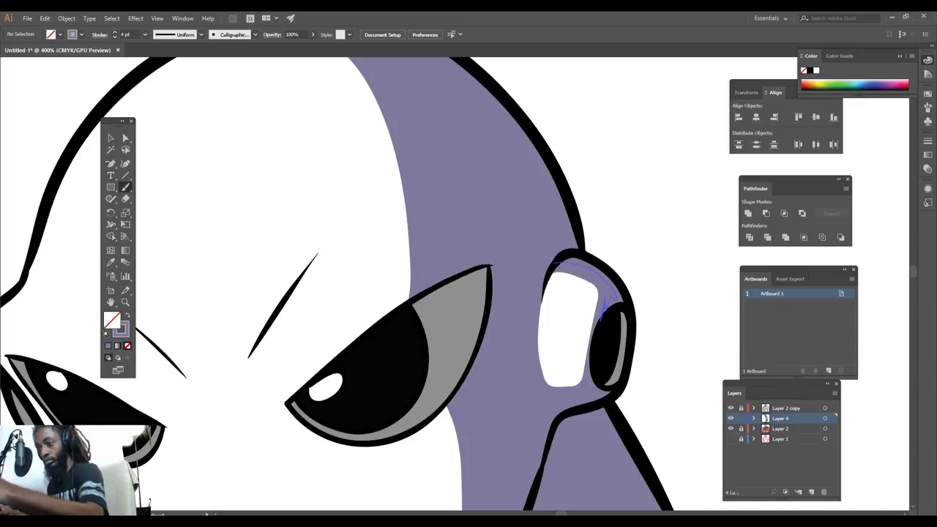
# Paint a purple shadow around the nostrils that tapers up the side of the nose
pyautogui.scroll(-6, 453, 293)
pyautogui.scroll(6, 547, 297)
pyautogui.scroll(-4, 454, 500)
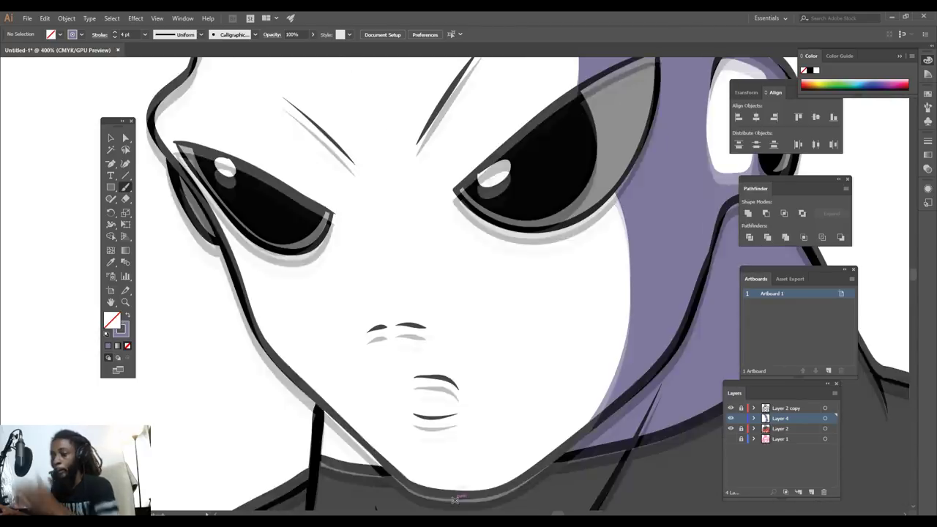
pyautogui.moveTo(366, 329)
pyautogui.mouseDown()
pyautogui.moveTo(433, 312)
pyautogui.moveTo(464, 289)
pyautogui.mouseUp()
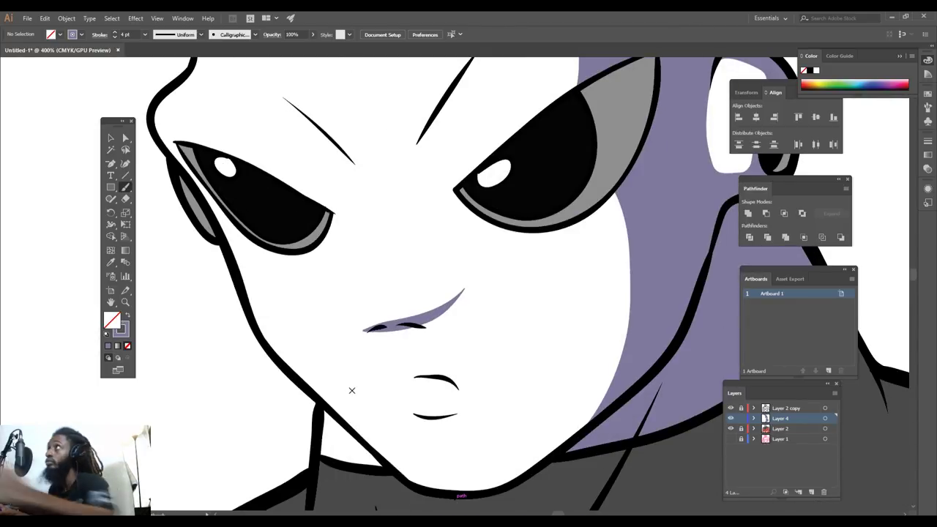
pyautogui.moveTo(368, 331); pyautogui.dragTo(433, 326)
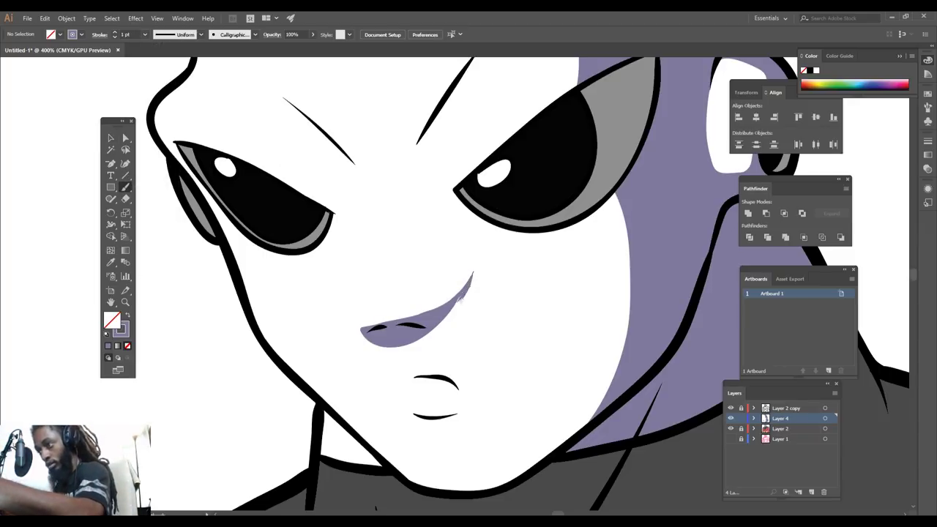
# Select the nose shadow strokes and scale them down slightly to fit the nostril lines
pyautogui.click(110, 139)
pyautogui.moveTo(347, 357); pyautogui.dragTo(505, 269)
pyautogui.moveTo(362, 270); pyautogui.dragTo(389, 275)
pyautogui.moveTo(423, 333)
pyautogui.mouseDown()
pyautogui.moveTo(400, 334)
pyautogui.moveTo(379, 352)
pyautogui.moveTo(464, 284)
pyautogui.mouseUp()
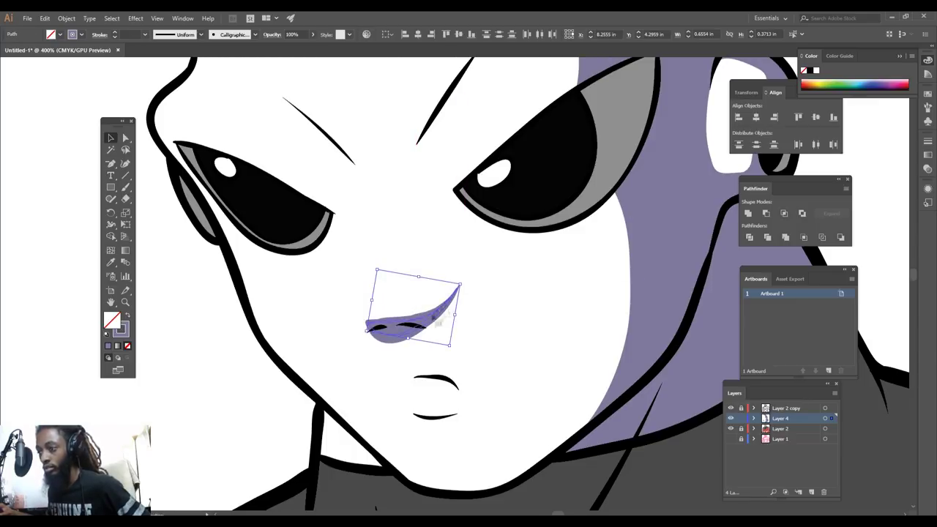
pyautogui.click(537, 309)
# Paint a small purple shadow beneath the lower lip
pyautogui.hotkey('ctrl', '-')
pyautogui.hotkey('ctrl', '-')
pyautogui.hotkey('ctrl', '-')
pyautogui.hotkey('ctrl', '=')
pyautogui.hotkey('ctrl', '=')
pyautogui.hotkey('ctrl', '=')
pyautogui.hotkey('ctrl', '=')
pyautogui.hotkey('ctrl', '=')
pyautogui.scroll(-5, 579, 360)
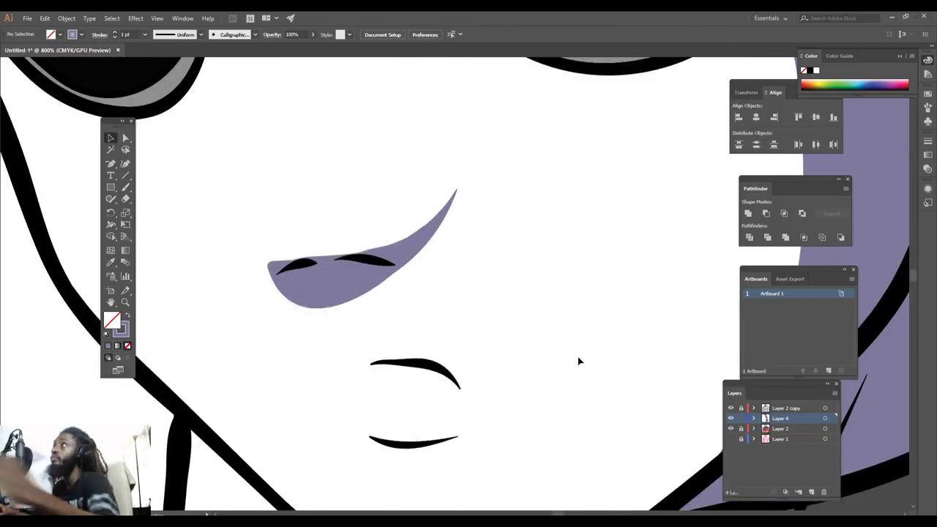
pyautogui.moveTo(453, 376)
pyautogui.mouseDown()
pyautogui.moveTo(392, 376)
pyautogui.moveTo(430, 381)
pyautogui.mouseUp()
pyautogui.scroll(-4, 377, 388)
# Paint a wedge-shaped purple shadow beside the brow line nearest the larger eye
pyautogui.scroll(5, 379, 366)
pyautogui.moveTo(550, 134)
pyautogui.mouseDown()
pyautogui.moveTo(417, 333)
pyautogui.moveTo(533, 141)
pyautogui.moveTo(551, 133)
pyautogui.mouseUp()
pyautogui.moveTo(554, 128)
pyautogui.mouseDown()
pyautogui.moveTo(421, 323)
pyautogui.moveTo(412, 210)
pyautogui.moveTo(525, 153)
pyautogui.moveTo(433, 285)
pyautogui.mouseUp()
pyautogui.moveTo(434, 285); pyautogui.dragTo(430, 213)
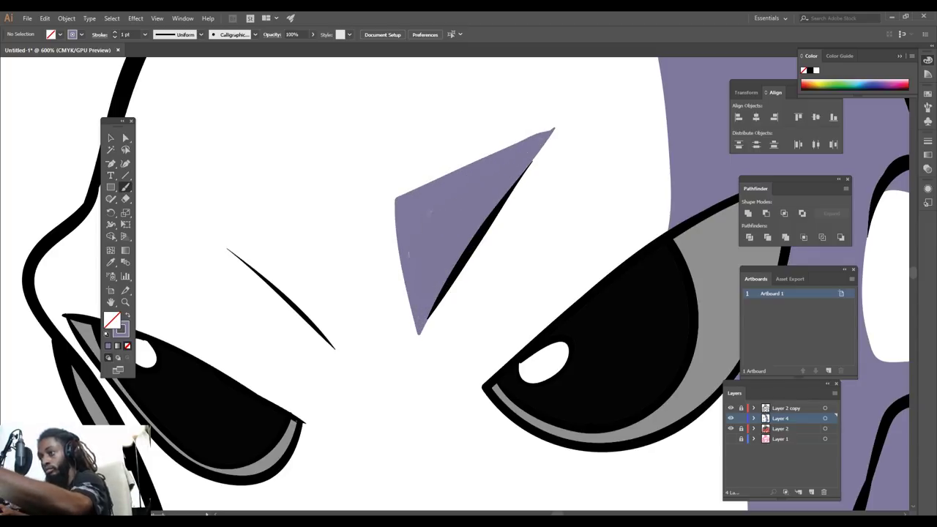
pyautogui.moveTo(337, 354); pyautogui.dragTo(270, 280)
# Clean up the edges of the wedge-shaped brow shadow with additional purple strokes
pyautogui.hotkey('ctrl', '-')
pyautogui.hotkey('ctrl', '-')
pyautogui.hotkey('ctrl', '-')
pyautogui.hotkey('ctrl', '-')
pyautogui.hotkey('ctrl', '-')
pyautogui.hotkey('ctrl', '-')
pyautogui.hotkey('ctrl', '+')
pyautogui.hotkey('ctrl', '+')
pyautogui.hotkey('ctrl', '+')
pyautogui.hotkey('ctrl', '+')
pyautogui.hotkey('ctrl', '+')
pyautogui.moveTo(421, 333); pyautogui.dragTo(494, 167)
pyautogui.moveTo(416, 183); pyautogui.dragTo(415, 194)
pyautogui.click(553, 448)
# Sample the dark gray of the upper chest and darken it to RGB 40, 39, 40 for the suit shadows
pyautogui.hotkey('ctrl', '-')
pyautogui.hotkey('ctrl', '-')
pyautogui.hotkey('ctrl', '-')
pyautogui.hotkey('ctrl', '-')
pyautogui.scroll(-3, 553, 449)
pyautogui.hotkey('ctrl', '-')
pyautogui.hotkey('ctrl', '-')
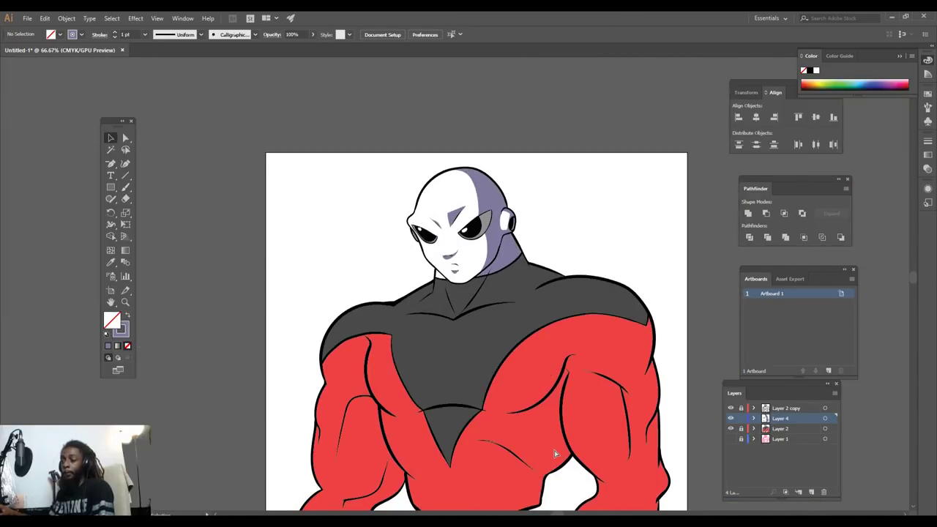
pyautogui.click(111, 262)
pyautogui.click(414, 314)
pyautogui.doubleClick(112, 323)
pyautogui.click(304, 211)
pyautogui.moveTo(302, 214); pyautogui.dragTo(303, 218)
pyautogui.click(514, 119)
pyautogui.hotkey('ctrl', '+')
pyautogui.hotkey('ctrl', '+')
pyautogui.hscroll(4, 454, 284)
pyautogui.hotkey('ctrl', '+')
pyautogui.doubleClick(113, 324)
pyautogui.click(304, 217)
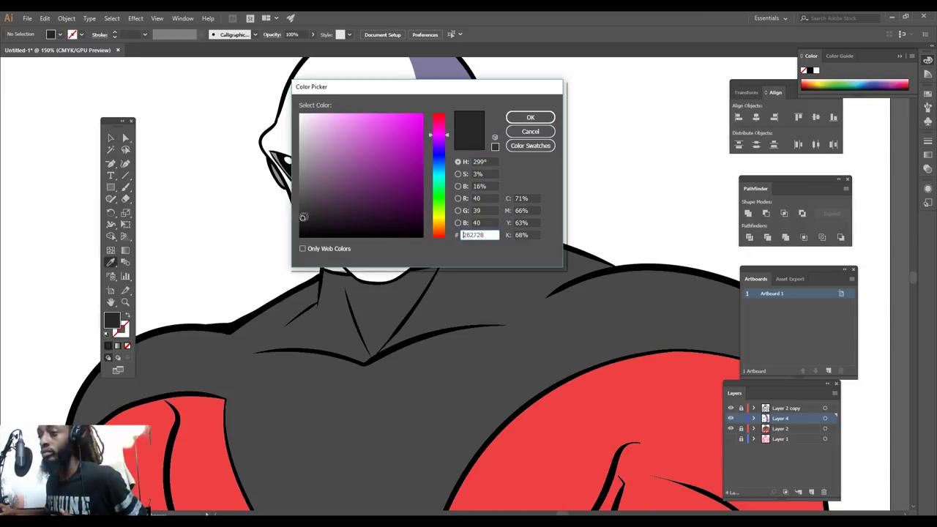
pyautogui.click(530, 117)
# Draw the darker gray shadow edge from the collarbone across the shoulder, undoing the first attempt and redrawing it
pyautogui.press('b')
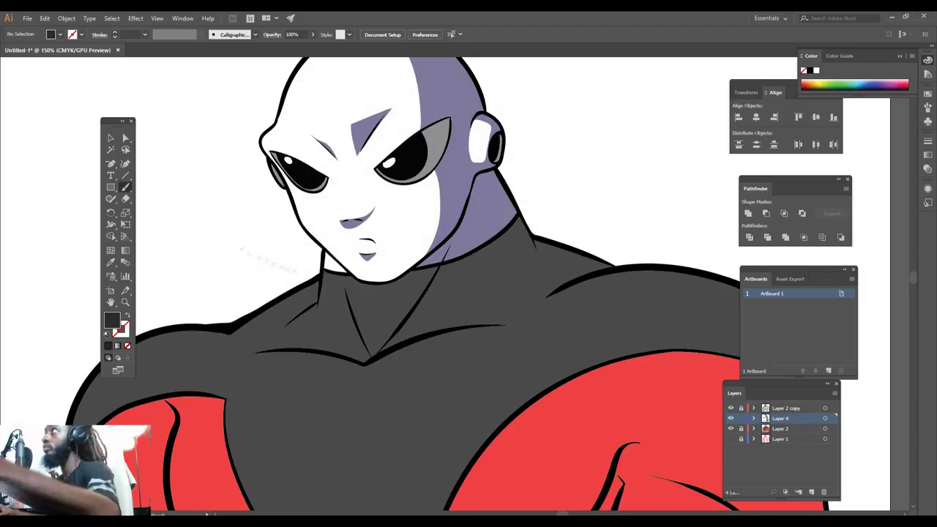
pyautogui.scroll(-1, 454, 284)
pyautogui.hotkey('ctrl', '-')
pyautogui.hotkey('ctrl', '+')
pyautogui.hotkey('ctrl', '+')
pyautogui.hscroll(8, 501, 339)
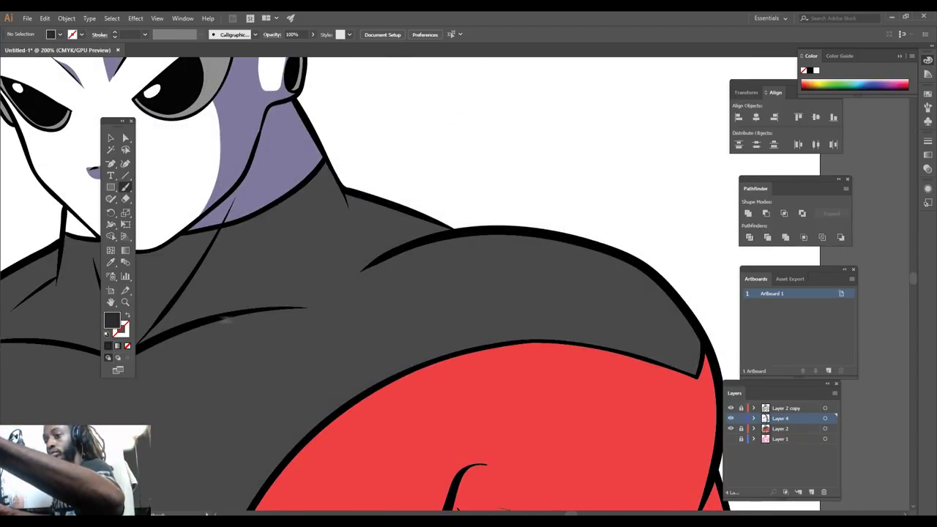
pyautogui.moveTo(363, 334)
pyautogui.mouseDown()
pyautogui.moveTo(439, 287)
pyautogui.moveTo(601, 289)
pyautogui.moveTo(698, 372)
pyautogui.mouseUp()
pyautogui.hotkey('ctrl', 'z')
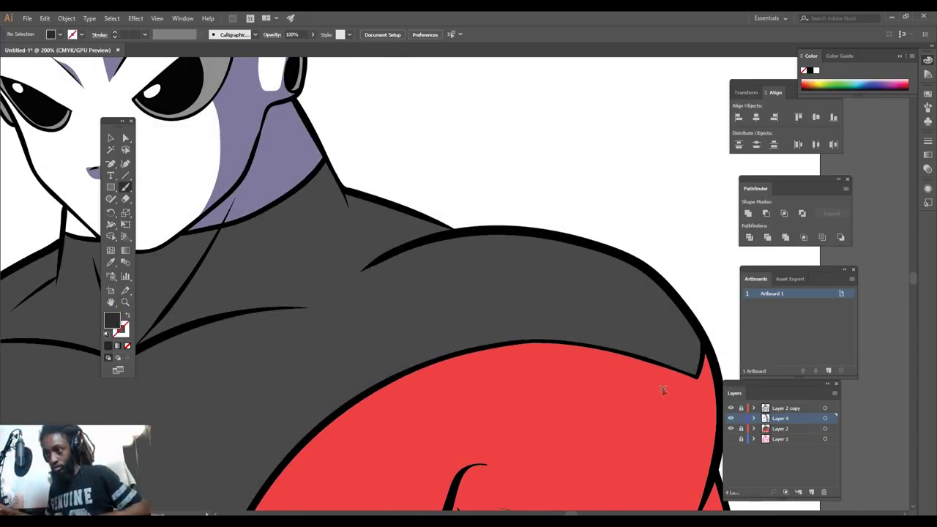
pyautogui.moveTo(347, 336)
pyautogui.mouseDown()
pyautogui.moveTo(448, 274)
pyautogui.moveTo(610, 289)
pyautogui.moveTo(697, 360)
pyautogui.mouseUp()
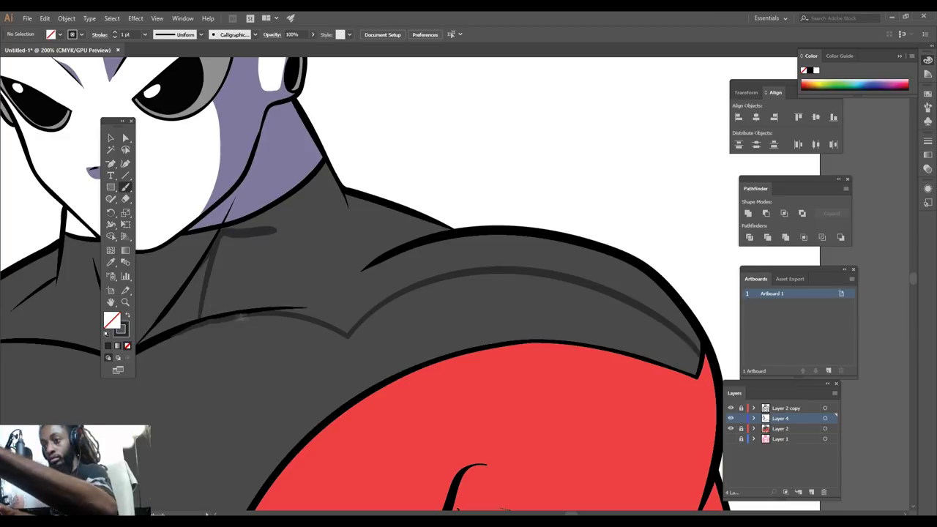
# Set the stroke weight to 4 pt and fill the dark gray shadow across the right shoulder and collar
pyautogui.click(145, 34)
pyautogui.click(157, 110)
pyautogui.moveTo(697, 341)
pyautogui.mouseDown()
pyautogui.moveTo(625, 273)
pyautogui.moveTo(526, 249)
pyautogui.moveTo(380, 270)
pyautogui.moveTo(346, 331)
pyautogui.moveTo(421, 275)
pyautogui.moveTo(520, 259)
pyautogui.moveTo(633, 293)
pyautogui.moveTo(348, 328)
pyautogui.moveTo(309, 304)
pyautogui.moveTo(242, 301)
pyautogui.moveTo(365, 287)
pyautogui.moveTo(263, 271)
pyautogui.moveTo(204, 320)
pyautogui.moveTo(228, 248)
pyautogui.mouseUp()
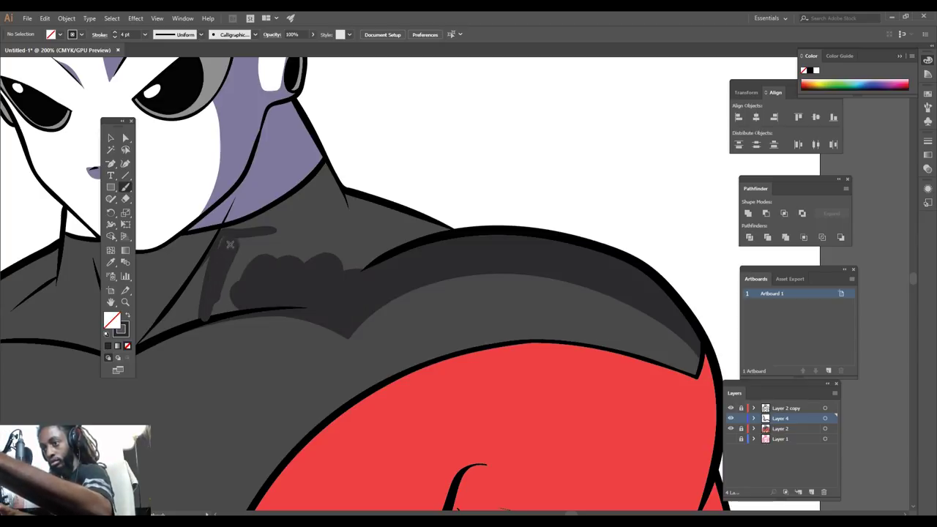
pyautogui.moveTo(229, 306)
pyautogui.mouseDown()
pyautogui.moveTo(244, 249)
pyautogui.moveTo(324, 225)
pyautogui.moveTo(295, 271)
pyautogui.mouseUp()
pyautogui.hotkey('ctrl', '+')
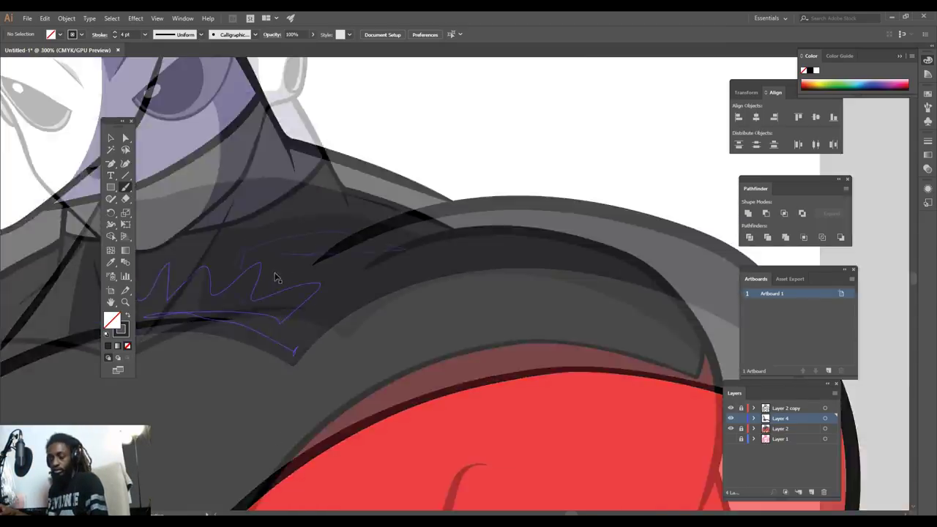
pyautogui.hotkey('ctrl', '-')
pyautogui.hscroll(-3, 268, 274)
pyautogui.scroll(2, 268, 274)
pyautogui.moveTo(281, 287)
pyautogui.mouseDown()
pyautogui.moveTo(386, 228)
pyautogui.moveTo(408, 199)
pyautogui.moveTo(439, 279)
pyautogui.moveTo(430, 256)
pyautogui.moveTo(401, 242)
pyautogui.moveTo(298, 293)
pyautogui.moveTo(433, 248)
pyautogui.moveTo(573, 294)
pyautogui.moveTo(440, 282)
pyautogui.mouseUp()
pyautogui.scroll(-5, 472, 249)
pyautogui.scroll(5, 443, 242)
pyautogui.scroll(3, 406, 392)
pyautogui.moveTo(385, 271); pyautogui.dragTo(439, 410)
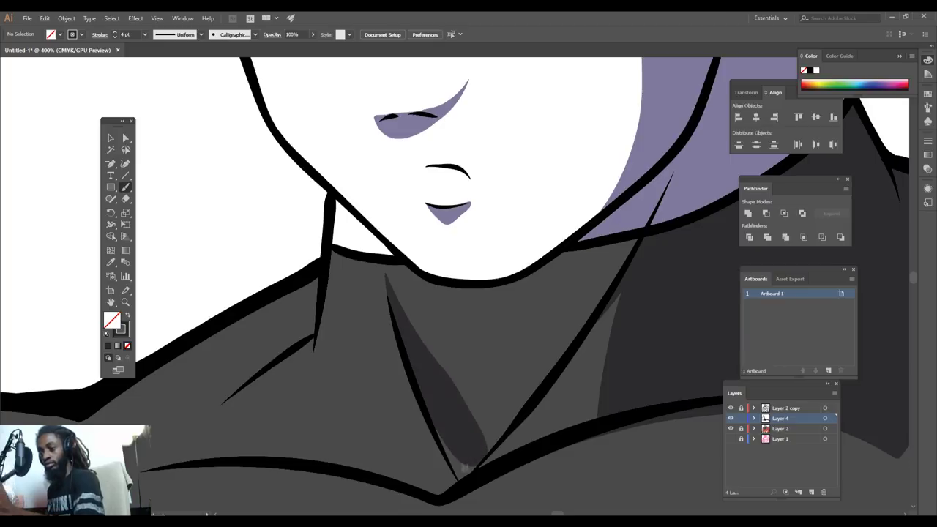
pyautogui.moveTo(463, 475); pyautogui.dragTo(464, 476)
pyautogui.moveTo(387, 276); pyautogui.dragTo(480, 454)
pyautogui.moveTo(387, 269)
pyautogui.mouseDown()
pyautogui.moveTo(395, 316)
pyautogui.moveTo(446, 446)
pyautogui.moveTo(466, 476)
pyautogui.mouseUp()
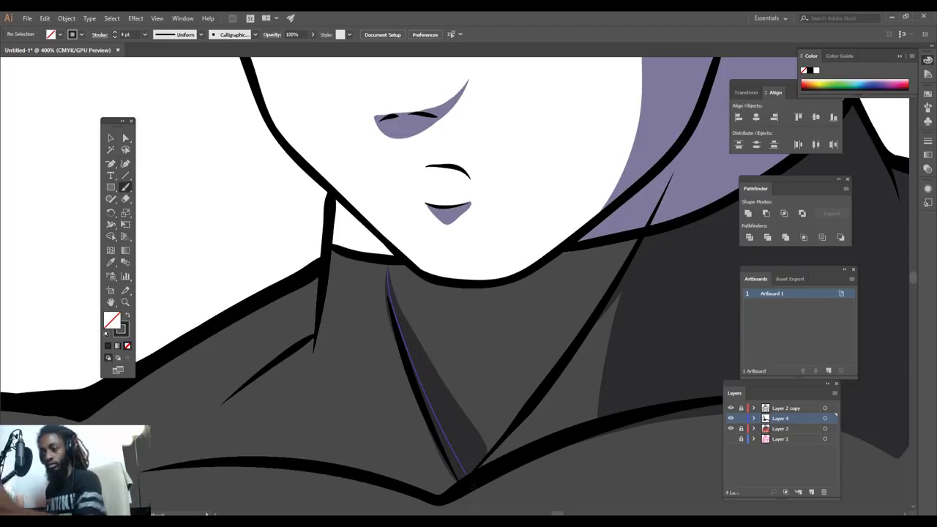
pyautogui.hotkey('ctrl', 'z')
pyautogui.moveTo(387, 283)
pyautogui.mouseDown()
pyautogui.moveTo(410, 344)
pyautogui.moveTo(477, 453)
pyautogui.mouseUp()
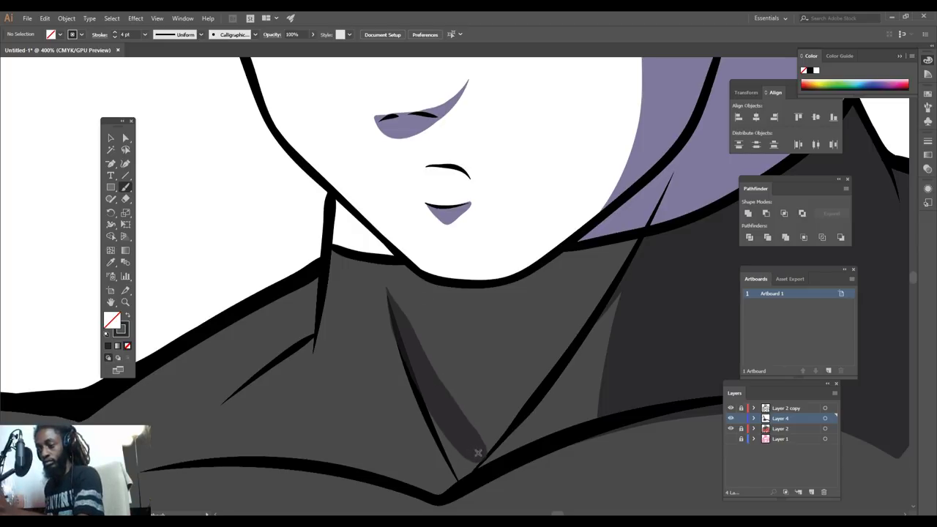
pyautogui.hotkey('ctrl', 'z')
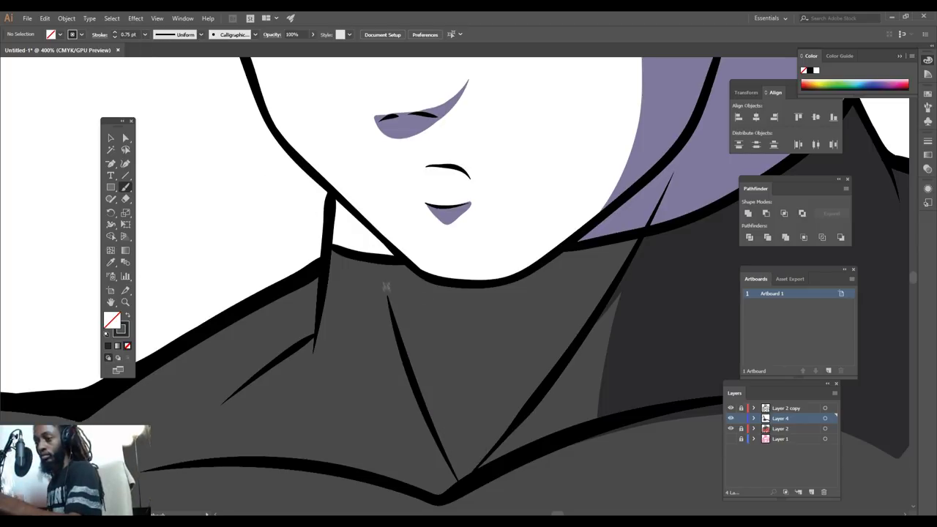
# Paint the dark gray V-shaped shadow between the neck lines with a 0.75 pt brush, redrawing its first edge
pyautogui.moveTo(386, 286)
pyautogui.mouseDown()
pyautogui.moveTo(425, 369)
pyautogui.moveTo(483, 441)
pyautogui.mouseUp()
pyautogui.hotkey('ctrl', 'z')
pyautogui.moveTo(385, 281)
pyautogui.mouseDown()
pyautogui.moveTo(484, 451)
pyautogui.moveTo(459, 461)
pyautogui.mouseUp()
pyautogui.moveTo(517, 420)
pyautogui.mouseDown()
pyautogui.moveTo(610, 294)
pyautogui.moveTo(635, 241)
pyautogui.mouseUp()
pyautogui.moveTo(525, 321); pyautogui.dragTo(406, 262)
pyautogui.moveTo(454, 290)
pyautogui.mouseDown()
pyautogui.moveTo(638, 244)
pyautogui.moveTo(551, 292)
pyautogui.moveTo(574, 295)
pyautogui.moveTo(535, 327)
pyautogui.moveTo(572, 298)
pyautogui.moveTo(487, 439)
pyautogui.mouseUp()
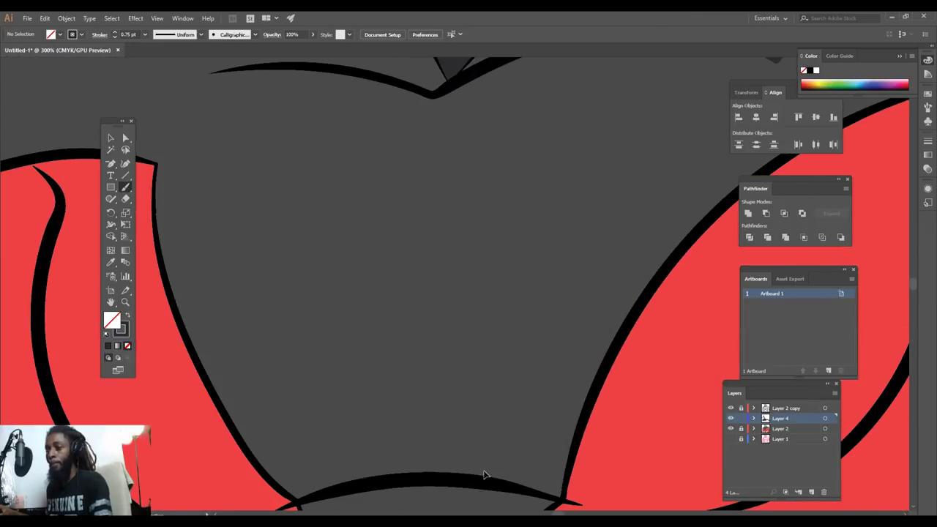
# Outline a peaked dark gray shadow above the lower chest line at 0.75 pt and fill it with 3 pt strokes
pyautogui.moveTo(439, 392); pyautogui.dragTo(577, 430)
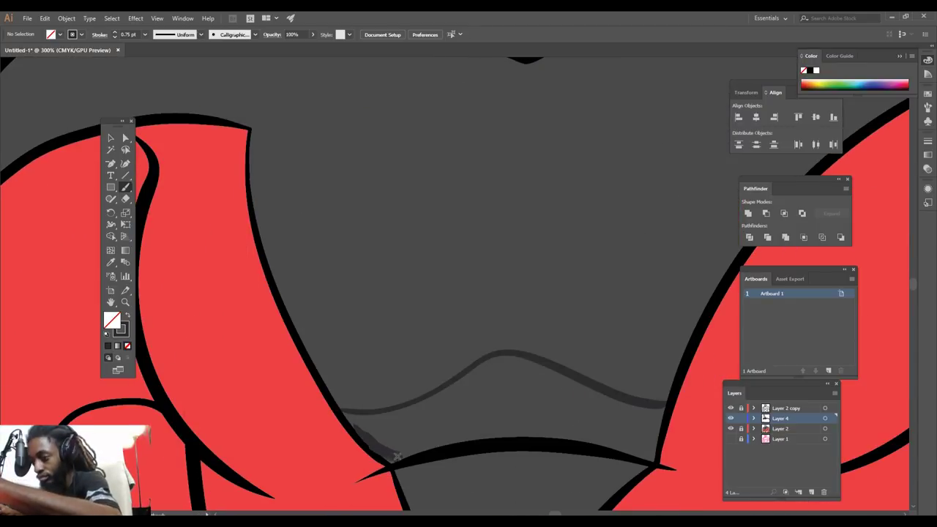
pyautogui.moveTo(396, 457)
pyautogui.mouseDown()
pyautogui.moveTo(581, 443)
pyautogui.moveTo(663, 410)
pyautogui.moveTo(476, 359)
pyautogui.moveTo(333, 406)
pyautogui.mouseUp()
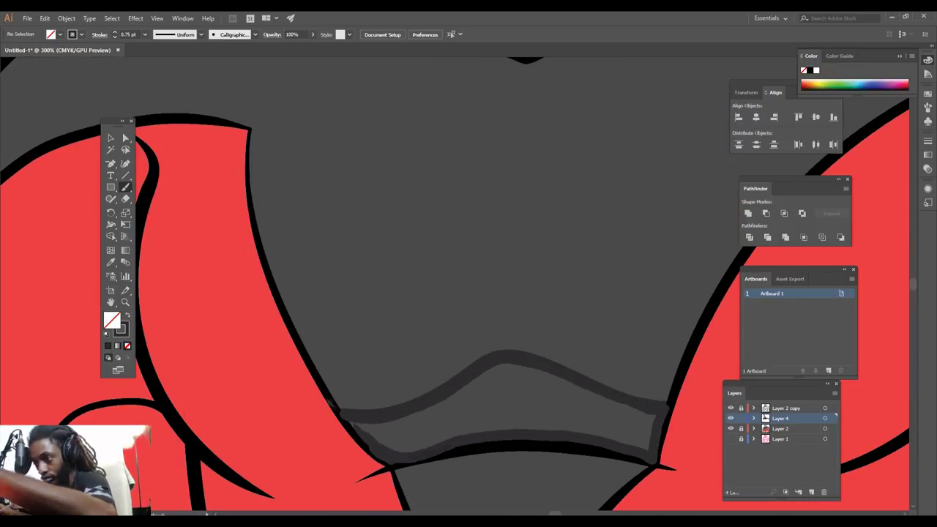
pyautogui.click(145, 34)
pyautogui.click(157, 102)
pyautogui.moveTo(646, 439)
pyautogui.mouseDown()
pyautogui.moveTo(636, 418)
pyautogui.moveTo(560, 392)
pyautogui.moveTo(418, 420)
pyautogui.mouseUp()
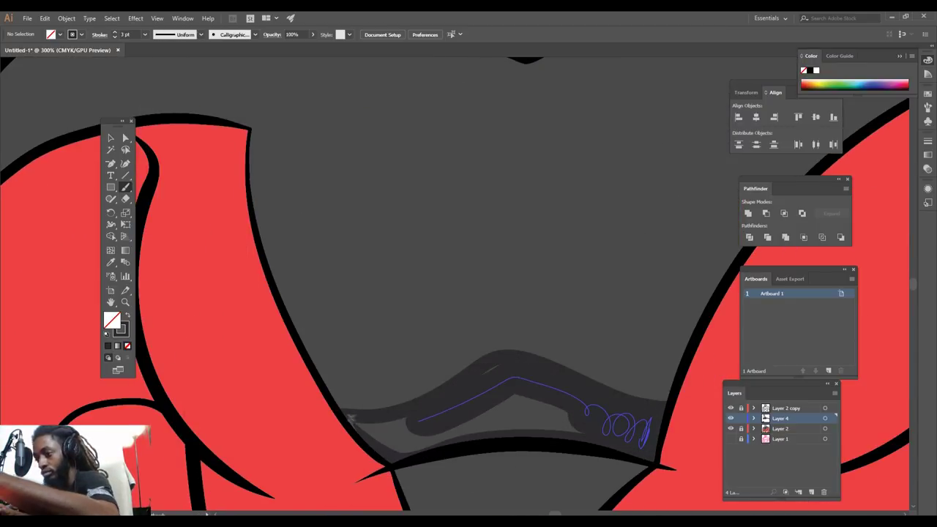
pyautogui.moveTo(350, 418); pyautogui.dragTo(349, 418)
# Sample the red of the torso, darken it, and make it the stroke color with no fill
pyautogui.hotkey('ctrl', '-')
pyautogui.hotkey('ctrl', '-')
pyautogui.hotkey('ctrl', '-')
pyautogui.hotkey('ctrl', '-')
pyautogui.hotkey('ctrl', '-')
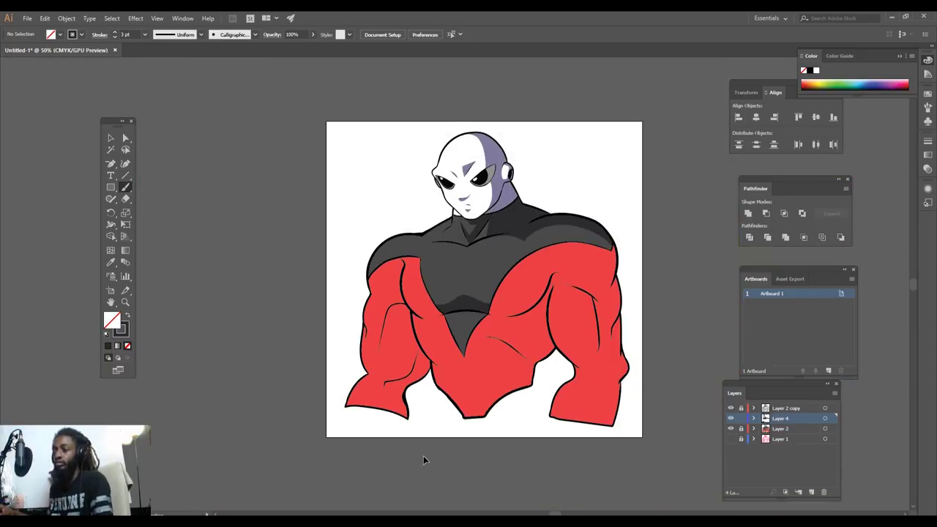
pyautogui.hotkey('ctrl', '+')
pyautogui.hotkey('ctrl', '+')
pyautogui.hotkey('ctrl', '+')
pyautogui.scroll(-1, 435, 455)
pyautogui.press('i')
pyautogui.click(405, 393)
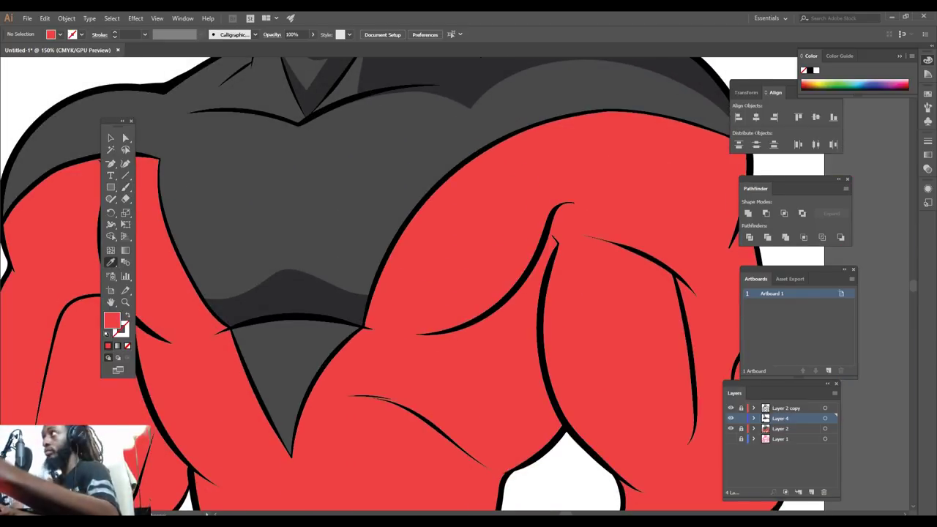
pyautogui.scroll(-2, 114, 320)
pyautogui.doubleClick(114, 322)
pyautogui.click(397, 159)
pyautogui.press('Return')
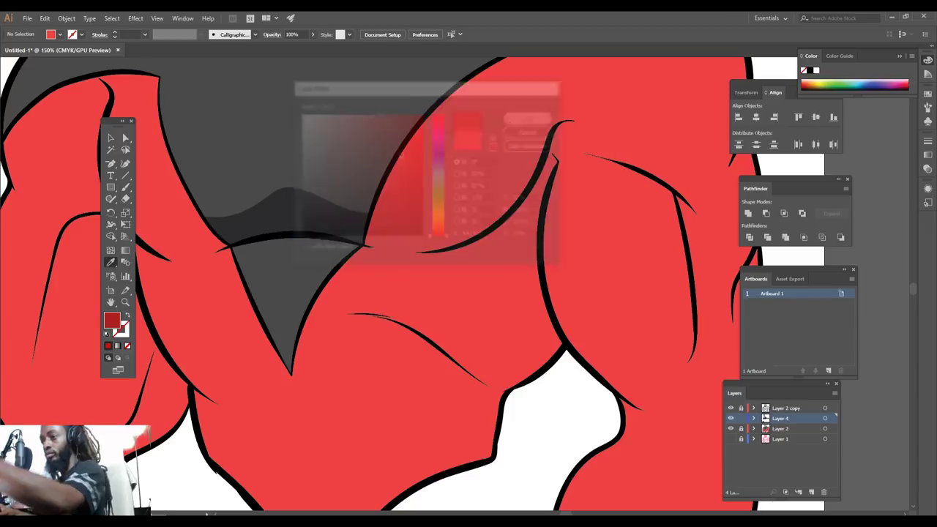
pyautogui.hotkey('shift', 'x')
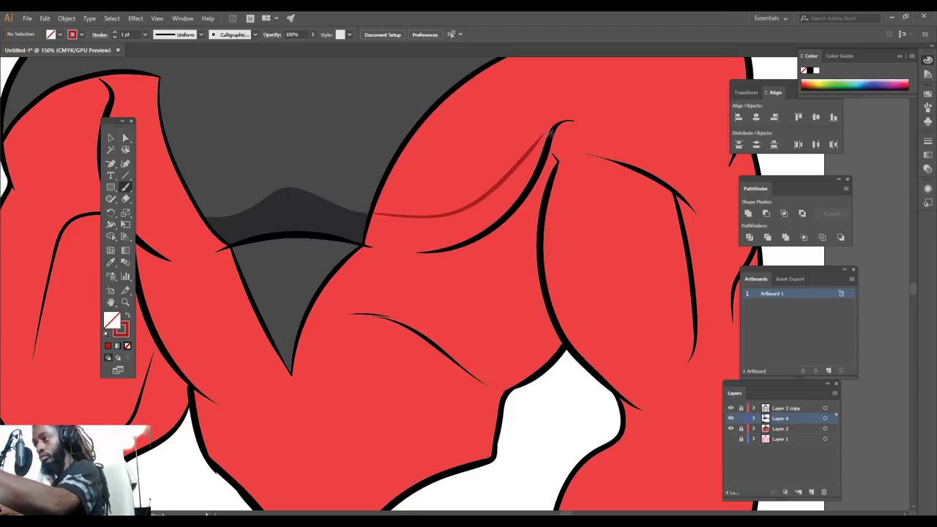
# Outline a dark red shadow along the underside of the right pectoral at 1 pt and fill it with 4 pt strokes
pyautogui.moveTo(550, 131); pyautogui.dragTo(388, 246)
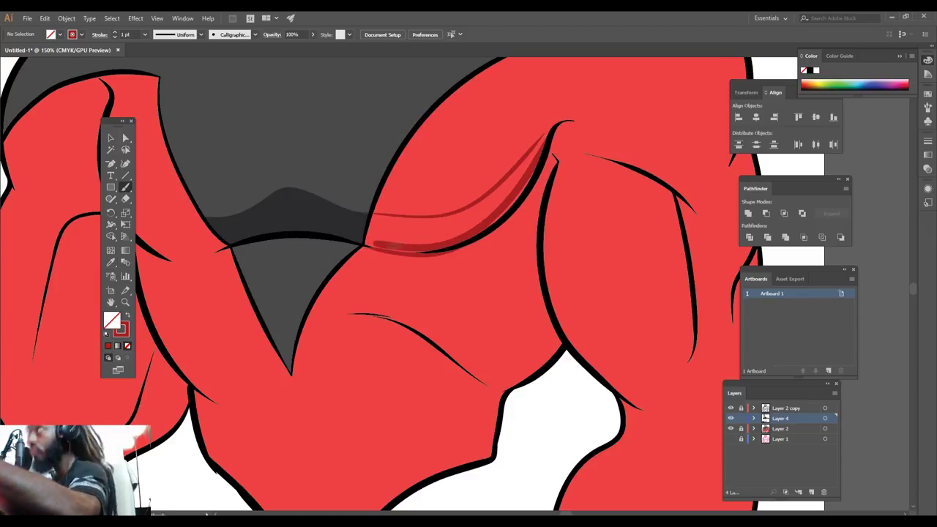
pyautogui.moveTo(518, 196); pyautogui.dragTo(426, 241)
pyautogui.hotkey('ctrl', '-')
pyautogui.hotkey('ctrl', '-')
pyautogui.scroll(2, 522, 244)
pyautogui.hotkey('ctrl', '=')
pyautogui.hotkey('ctrl', '=')
pyautogui.hotkey('ctrl', '=')
pyautogui.hotkey('ctrl', '=')
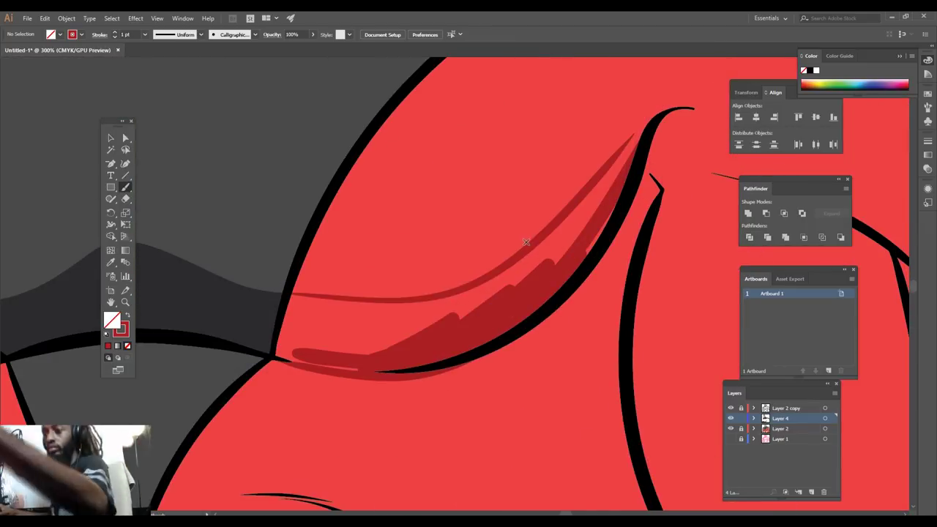
pyautogui.click(145, 34)
pyautogui.click(154, 108)
pyautogui.moveTo(287, 297)
pyautogui.mouseDown()
pyautogui.moveTo(524, 267)
pyautogui.moveTo(300, 307)
pyautogui.moveTo(278, 350)
pyautogui.moveTo(280, 315)
pyautogui.mouseUp()
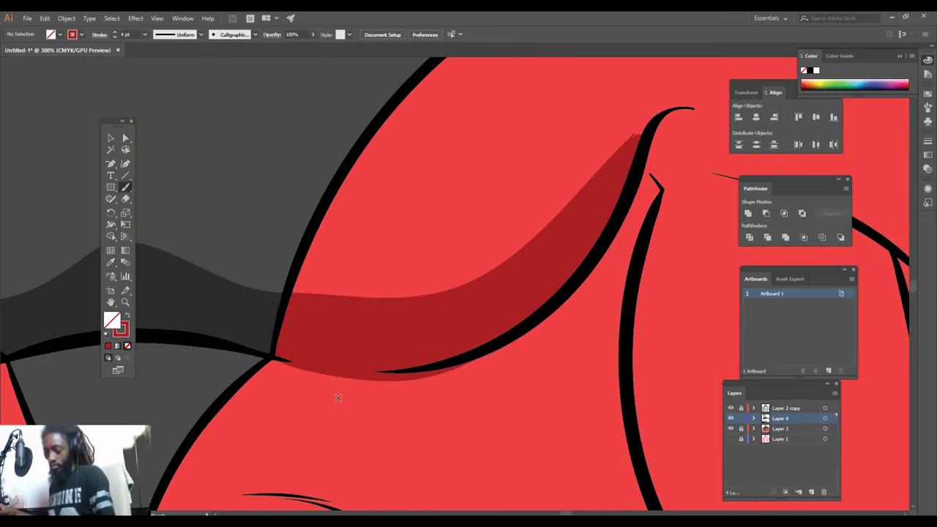
# Paint the dark red shadow down the right side of the torso, from the armpit past the rib line to the waist
pyautogui.hotkey('ctrl', '0')
pyautogui.scroll(4, 468, 293)
pyautogui.moveTo(527, 117)
pyautogui.mouseDown()
pyautogui.moveTo(461, 292)
pyautogui.moveTo(381, 271)
pyautogui.moveTo(470, 282)
pyautogui.mouseUp()
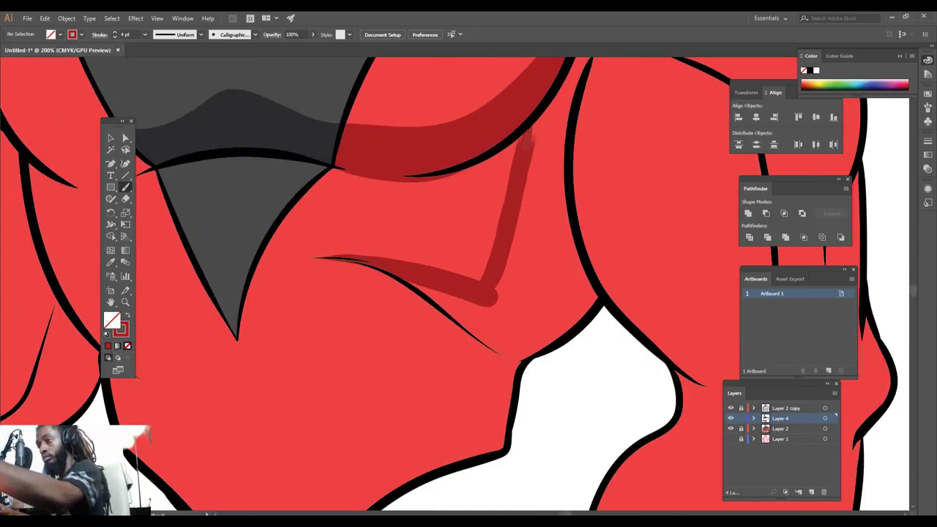
pyautogui.moveTo(341, 259)
pyautogui.mouseDown()
pyautogui.moveTo(461, 340)
pyautogui.moveTo(435, 476)
pyautogui.mouseUp()
pyautogui.moveTo(424, 476)
pyautogui.mouseDown()
pyautogui.moveTo(499, 442)
pyautogui.moveTo(479, 360)
pyautogui.moveTo(434, 291)
pyautogui.moveTo(504, 349)
pyautogui.moveTo(582, 296)
pyautogui.moveTo(509, 322)
pyautogui.moveTo(534, 224)
pyautogui.mouseUp()
pyautogui.scroll(3, 538, 227)
pyautogui.moveTo(546, 301); pyautogui.dragTo(544, 221)
pyautogui.moveTo(563, 315)
pyautogui.mouseDown()
pyautogui.moveTo(574, 145)
pyautogui.moveTo(549, 218)
pyautogui.mouseUp()
pyautogui.scroll(-5, 550, 217)
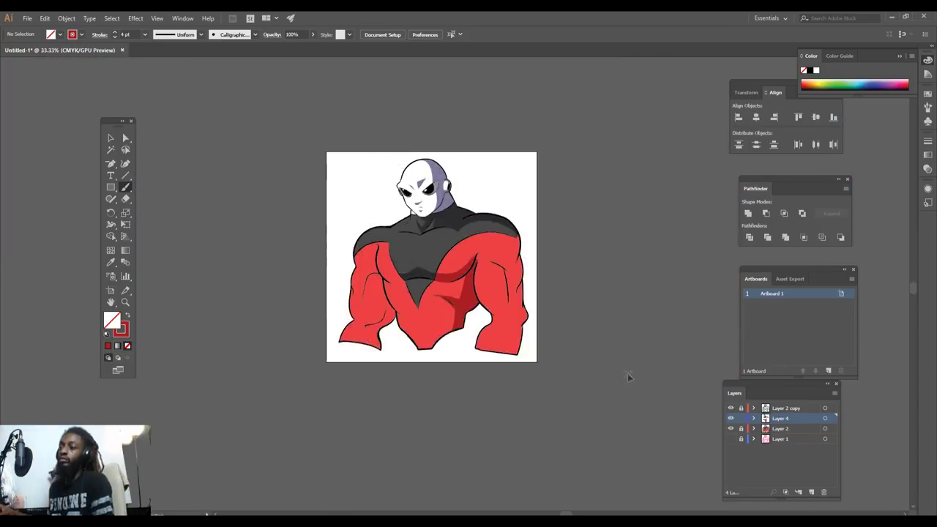
# Paint a curved dark red shadow beneath the right shoulder muscle and along the top of the biceps
pyautogui.scroll(5, 627, 364)
pyautogui.scroll(3, 627, 354)
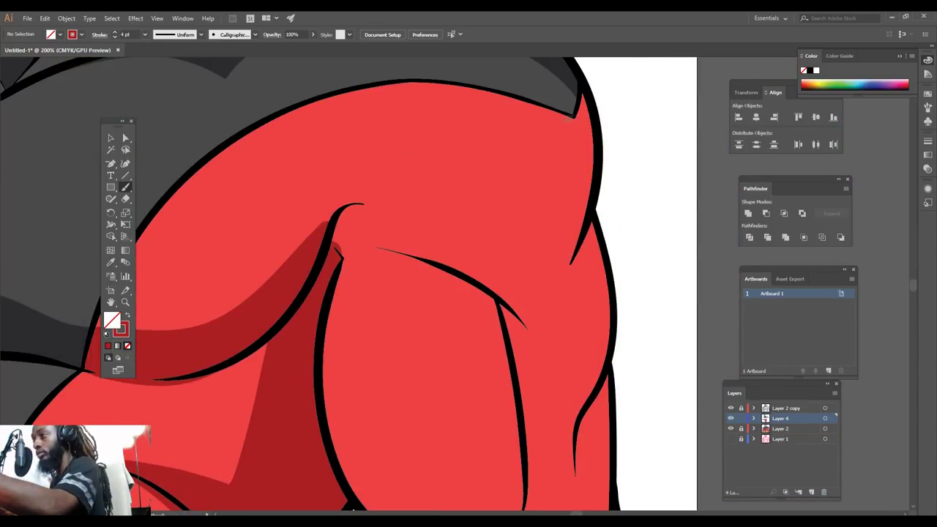
pyautogui.moveTo(568, 160)
pyautogui.mouseDown()
pyautogui.moveTo(430, 245)
pyautogui.moveTo(344, 175)
pyautogui.moveTo(315, 234)
pyautogui.mouseUp()
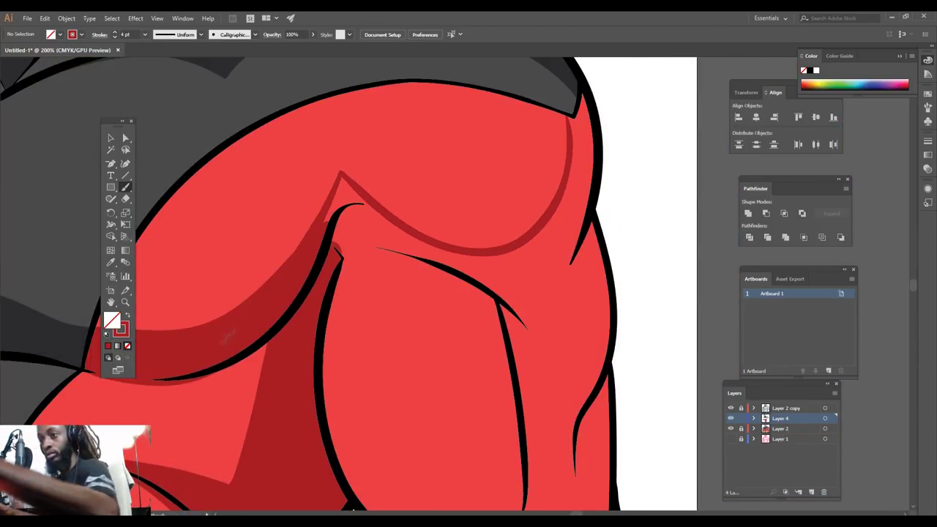
pyautogui.moveTo(341, 181)
pyautogui.mouseDown()
pyautogui.moveTo(440, 265)
pyautogui.moveTo(586, 172)
pyautogui.mouseUp()
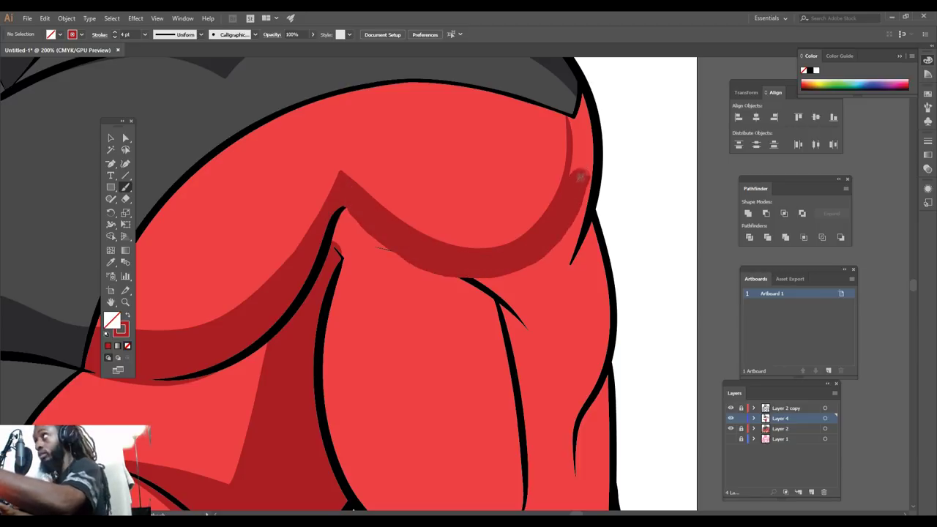
pyautogui.moveTo(328, 306)
pyautogui.mouseDown()
pyautogui.moveTo(408, 270)
pyautogui.moveTo(499, 302)
pyautogui.mouseUp()
pyautogui.moveTo(393, 251); pyautogui.dragTo(337, 256)
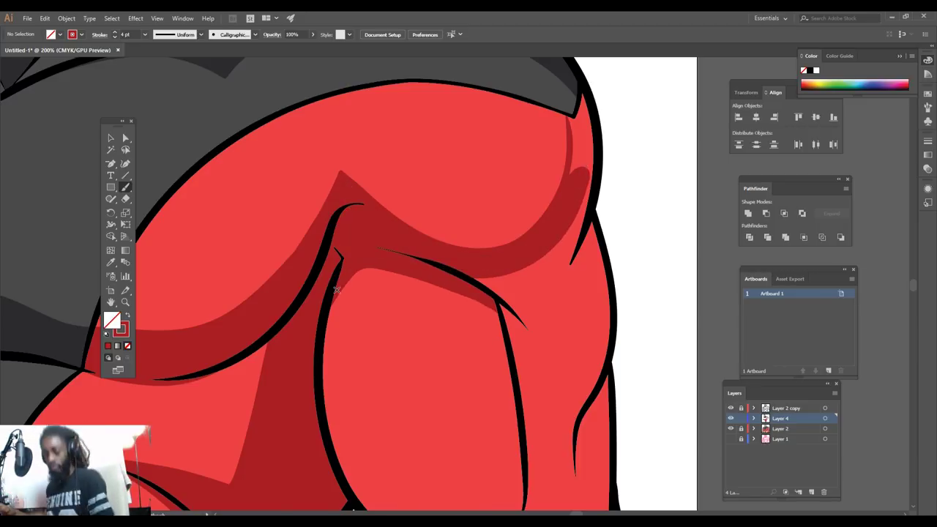
# Paint a tapering dark red shadow along the long vertical muscle line of the right upper arm
pyautogui.scroll(-5, 427, 328)
pyautogui.scroll(6, 423, 324)
pyautogui.hotkey('ctrl', '-')
pyautogui.hotkey('ctrl', '-')
pyautogui.hotkey('ctrl', '-')
pyautogui.hotkey('ctrl', '-')
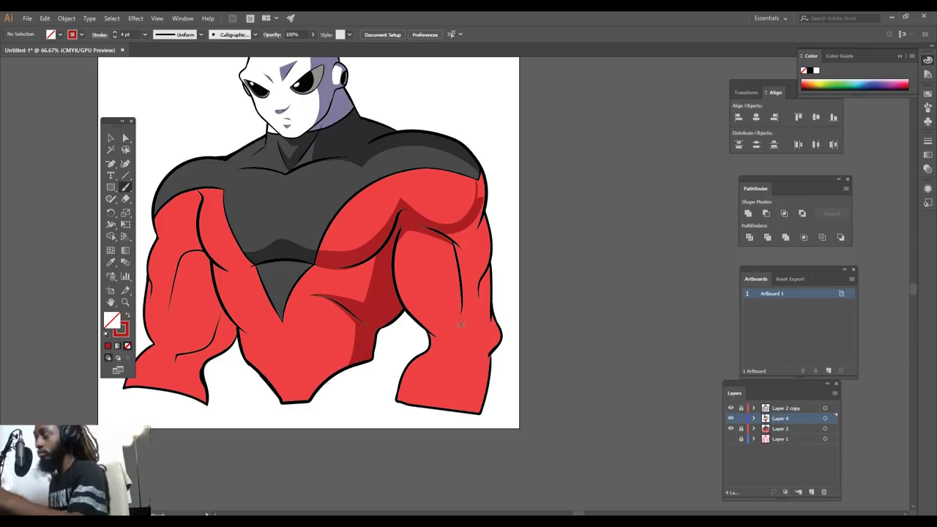
pyautogui.hotkey('ctrl', 'z')
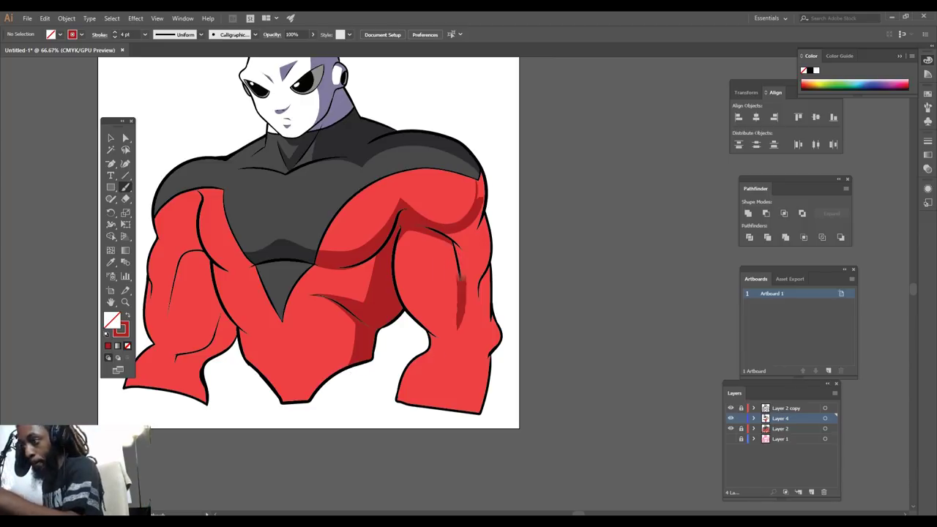
pyautogui.hotkey('ctrl', '+')
pyautogui.hotkey('ctrl', '+')
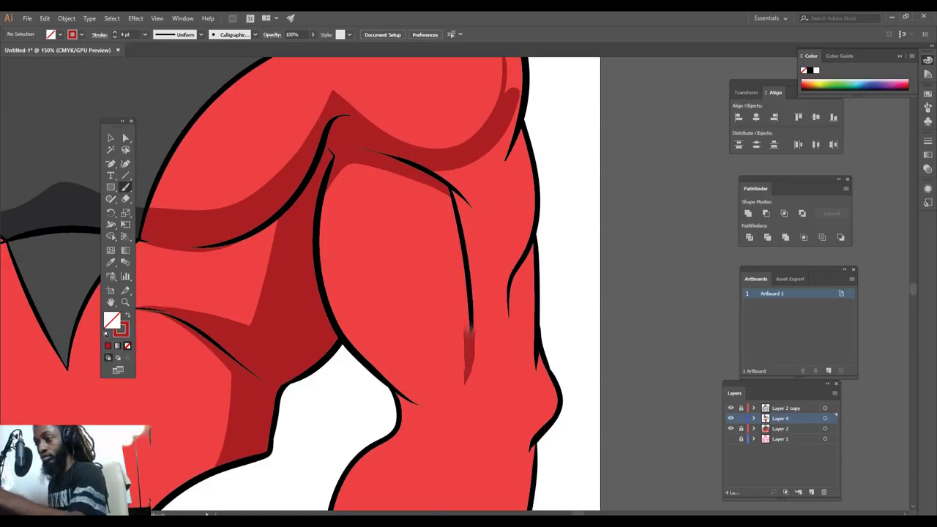
pyautogui.moveTo(469, 329); pyautogui.dragTo(428, 168)
pyautogui.moveTo(469, 351)
pyautogui.mouseDown()
pyautogui.moveTo(440, 213)
pyautogui.moveTo(402, 164)
pyautogui.mouseUp()
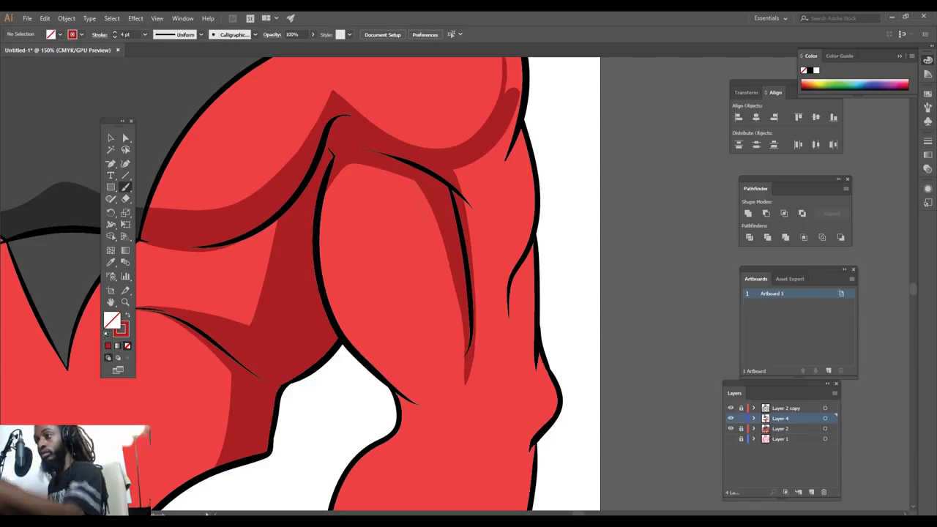
# Shade the outer side of the right arm in dark red, from below the shoulder through the elbow to the forearm's end
pyautogui.moveTo(462, 171); pyautogui.dragTo(483, 249)
pyautogui.scroll(-5, 513, 410)
pyautogui.moveTo(518, 386)
pyautogui.mouseDown()
pyautogui.moveTo(453, 495)
pyautogui.moveTo(481, 333)
pyautogui.moveTo(459, 361)
pyautogui.moveTo(443, 441)
pyautogui.moveTo(470, 448)
pyautogui.moveTo(439, 466)
pyautogui.moveTo(450, 441)
pyautogui.moveTo(506, 450)
pyautogui.moveTo(527, 328)
pyautogui.moveTo(551, 284)
pyautogui.moveTo(526, 208)
pyautogui.moveTo(530, 127)
pyautogui.mouseUp()
pyautogui.scroll(6, 528, 127)
pyautogui.moveTo(507, 310)
pyautogui.mouseDown()
pyautogui.moveTo(526, 236)
pyautogui.moveTo(517, 162)
pyautogui.moveTo(489, 202)
pyautogui.moveTo(502, 293)
pyautogui.moveTo(505, 198)
pyautogui.mouseUp()
pyautogui.scroll(-6, 500, 242)
pyautogui.moveTo(526, 256)
pyautogui.mouseDown()
pyautogui.moveTo(534, 293)
pyautogui.moveTo(498, 398)
pyautogui.moveTo(460, 443)
pyautogui.moveTo(511, 338)
pyautogui.moveTo(488, 435)
pyautogui.mouseUp()
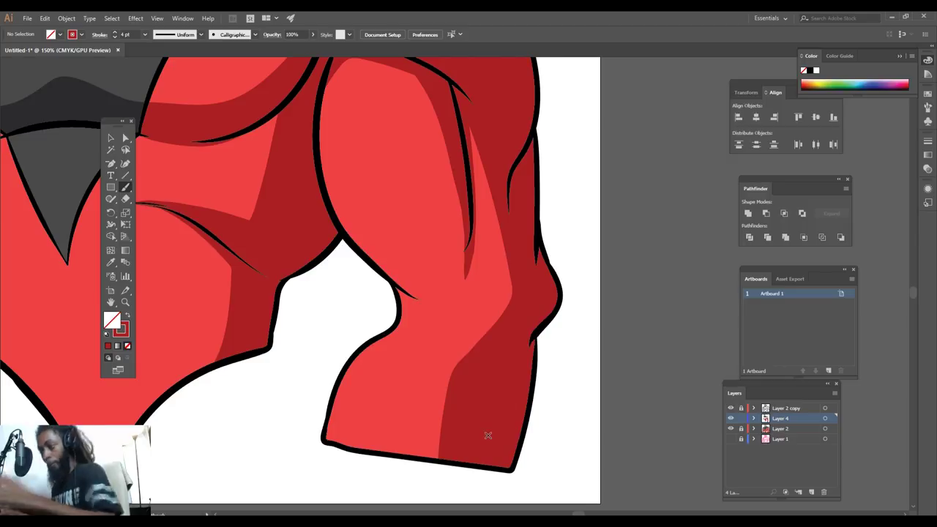
pyautogui.scroll(-3, 491, 436)
pyautogui.scroll(5, 539, 414)
pyautogui.scroll(3, 563, 218)
pyautogui.moveTo(562, 218)
pyautogui.mouseDown()
pyautogui.moveTo(569, 336)
pyautogui.moveTo(565, 226)
pyautogui.moveTo(554, 226)
pyautogui.moveTo(556, 262)
pyautogui.moveTo(546, 214)
pyautogui.mouseUp()
pyautogui.hotkey('ctrl', '0')
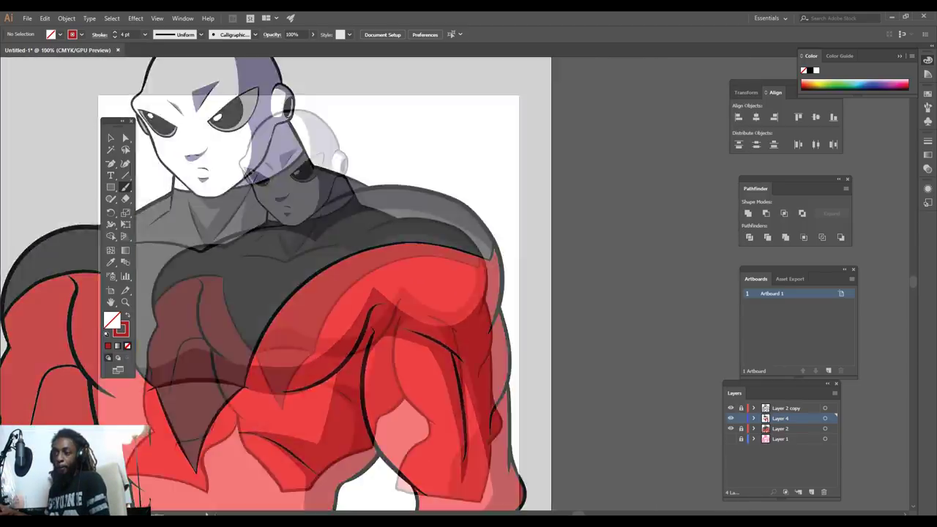
# Paint a dark red shadow along the lower edge of the left pectoral
pyautogui.hotkey('ctrl', '+')
pyautogui.hotkey('ctrl', '+')
pyautogui.hotkey('ctrl', '+')
pyautogui.moveTo(655, 409)
pyautogui.mouseDown()
pyautogui.moveTo(615, 424)
pyautogui.moveTo(472, 380)
pyautogui.mouseUp()
pyautogui.moveTo(607, 355)
pyautogui.mouseDown()
pyautogui.moveTo(502, 363)
pyautogui.moveTo(435, 323)
pyautogui.mouseUp()
pyautogui.moveTo(444, 342)
pyautogui.mouseDown()
pyautogui.moveTo(481, 379)
pyautogui.moveTo(650, 407)
pyautogui.moveTo(604, 365)
pyautogui.moveTo(538, 371)
pyautogui.mouseUp()
pyautogui.moveTo(601, 373)
pyautogui.mouseDown()
pyautogui.moveTo(579, 378)
pyautogui.moveTo(615, 393)
pyautogui.moveTo(600, 418)
pyautogui.mouseUp()
# Shade above and below the curved line atop the left arm's biceps in dark red, redrawing the first stroke
pyautogui.hotkey('ctrl', '0')
pyautogui.hotkey('ctrl', '+')
pyautogui.hotkey('ctrl', '+')
pyautogui.hotkey('ctrl', '+')
pyautogui.hscroll(-4, 593, 453)
pyautogui.moveTo(512, 376)
pyautogui.mouseDown()
pyautogui.moveTo(528, 316)
pyautogui.moveTo(605, 301)
pyautogui.moveTo(628, 349)
pyautogui.mouseUp()
pyautogui.hotkey('ctrl', 'z')
pyautogui.moveTo(512, 368)
pyautogui.mouseDown()
pyautogui.moveTo(610, 297)
pyautogui.moveTo(628, 337)
pyautogui.mouseUp()
pyautogui.moveTo(518, 345)
pyautogui.mouseDown()
pyautogui.moveTo(534, 278)
pyautogui.moveTo(602, 258)
pyautogui.mouseUp()
pyautogui.moveTo(622, 302)
pyautogui.mouseDown()
pyautogui.moveTo(577, 268)
pyautogui.moveTo(535, 305)
pyautogui.mouseUp()
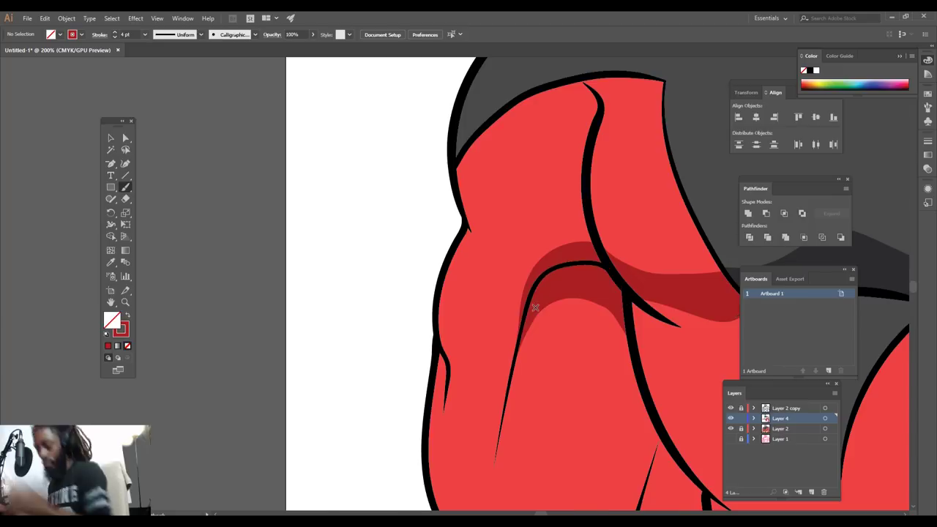
# Paint dark red shadows along the left arm's inner elbow crease and down the inner side of its forearm
pyautogui.hotkey('ctrl', '-')
pyautogui.hotkey('ctrl', '-')
pyautogui.hotkey('ctrl', '-')
pyautogui.hotkey('ctrl', '-')
pyautogui.hotkey('ctrl', '-')
pyautogui.hotkey('ctrl', '+')
pyautogui.hotkey('ctrl', '+')
pyautogui.hotkey('ctrl', '+')
pyautogui.hotkey('ctrl', '+')
pyautogui.hotkey('ctrl', '+')
pyautogui.scroll(-5, 542, 388)
pyautogui.moveTo(542, 458)
pyautogui.mouseDown()
pyautogui.moveTo(534, 352)
pyautogui.moveTo(495, 377)
pyautogui.moveTo(504, 356)
pyautogui.moveTo(470, 368)
pyautogui.moveTo(528, 360)
pyautogui.moveTo(539, 459)
pyautogui.mouseUp()
pyautogui.moveTo(469, 366)
pyautogui.mouseDown()
pyautogui.moveTo(516, 335)
pyautogui.moveTo(583, 315)
pyautogui.moveTo(621, 252)
pyautogui.moveTo(634, 167)
pyautogui.mouseUp()
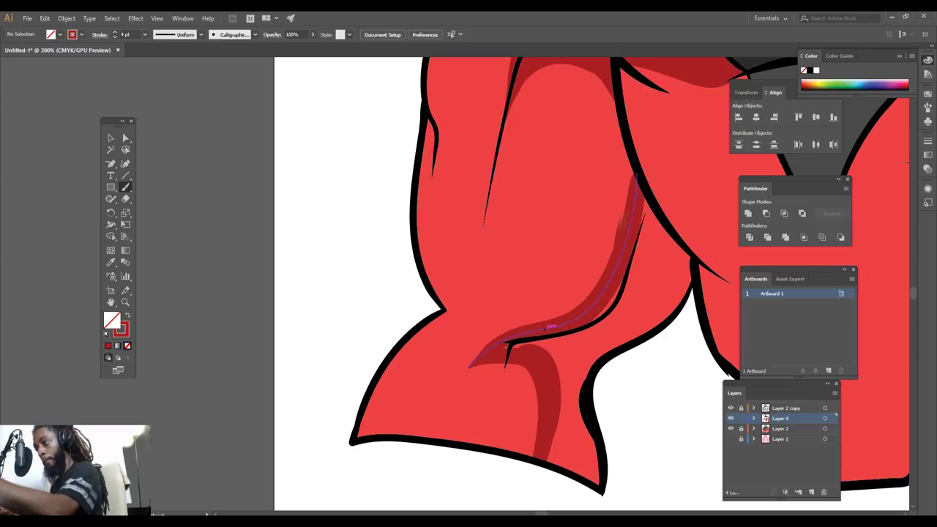
pyautogui.moveTo(467, 370)
pyautogui.mouseDown()
pyautogui.moveTo(531, 337)
pyautogui.moveTo(560, 465)
pyautogui.moveTo(585, 423)
pyautogui.moveTo(553, 333)
pyautogui.mouseUp()
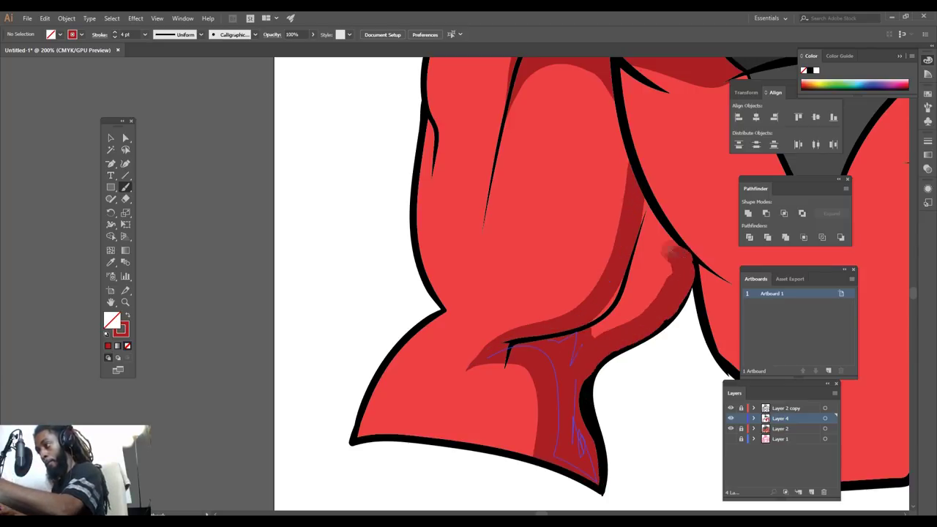
# Sample the dark gray suit shadow color and add more brush strokes to the suit's shading
pyautogui.hotkey('ctrl', '-')
pyautogui.hotkey('ctrl', '-')
pyautogui.hotkey('ctrl', '-')
pyautogui.hotkey('ctrl', '=')
pyautogui.hotkey('ctrl', '=')
pyautogui.hscroll(5, 684, 364)
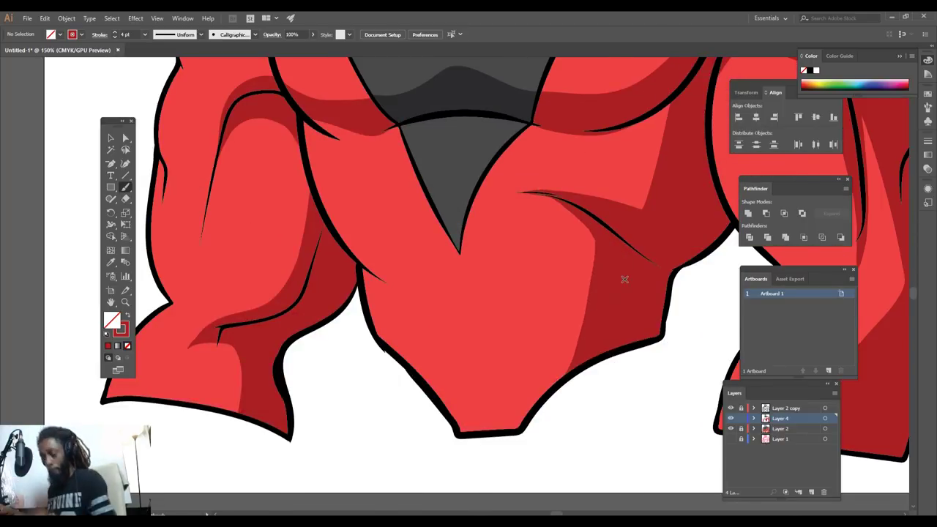
pyautogui.scroll(-3, 649, 278)
pyautogui.scroll(5, 541, 210)
pyautogui.press('i')
pyautogui.click(534, 161)
pyautogui.press('b')
pyautogui.moveTo(625, 282)
pyautogui.mouseDown()
pyautogui.moveTo(619, 264)
pyautogui.moveTo(513, 167)
pyautogui.mouseUp()
pyautogui.moveTo(621, 276)
pyautogui.mouseDown()
pyautogui.moveTo(528, 177)
pyautogui.moveTo(498, 162)
pyautogui.moveTo(619, 238)
pyautogui.moveTo(609, 222)
pyautogui.mouseUp()
# Unlock Layer 2, which holds the flat colors
pyautogui.hotkey('ctrl', '-')
pyautogui.hotkey('ctrl', '-')
pyautogui.hotkey('ctrl', '-')
pyautogui.hotkey('ctrl', '-')
pyautogui.hotkey('ctrl', '-')
pyautogui.hotkey('ctrl', '-')
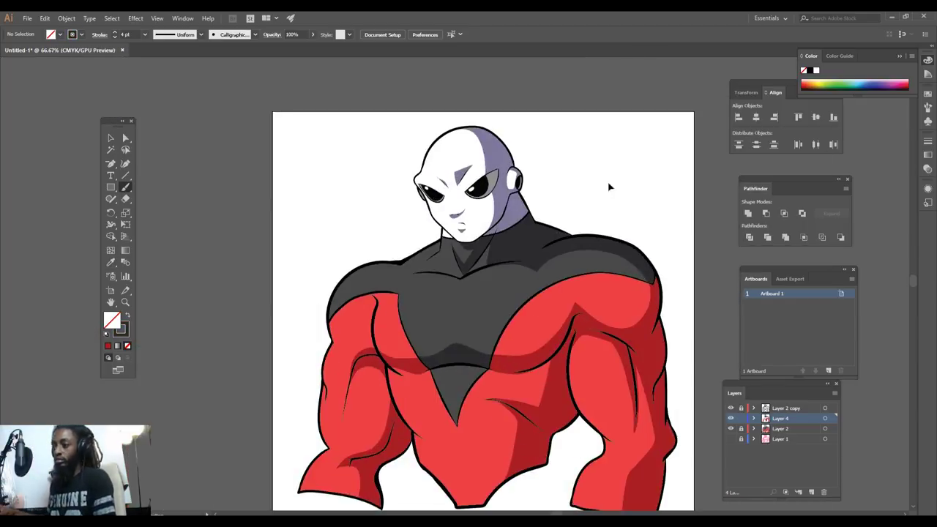
pyautogui.click(741, 429)
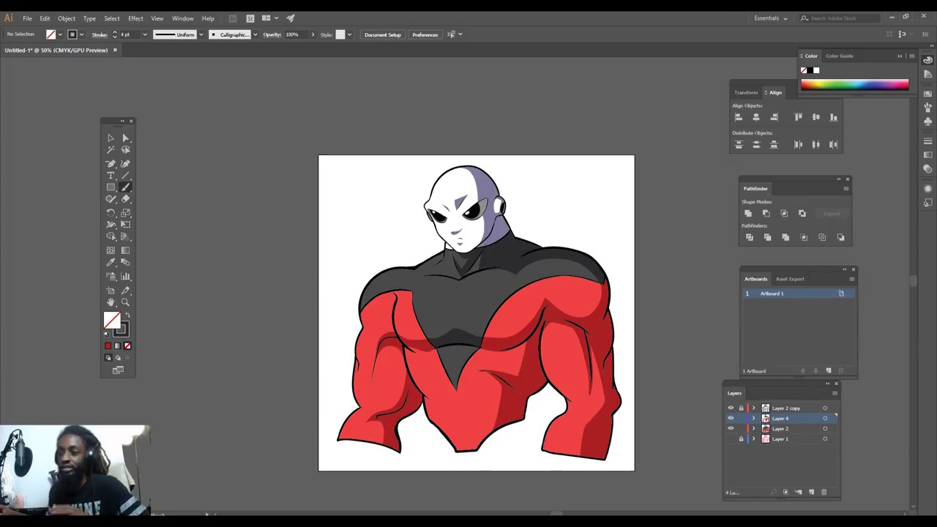
# Select all the flat color and shadow artwork and open Recolor Artwork with the Color Harmony preset
pyautogui.click(111, 139)
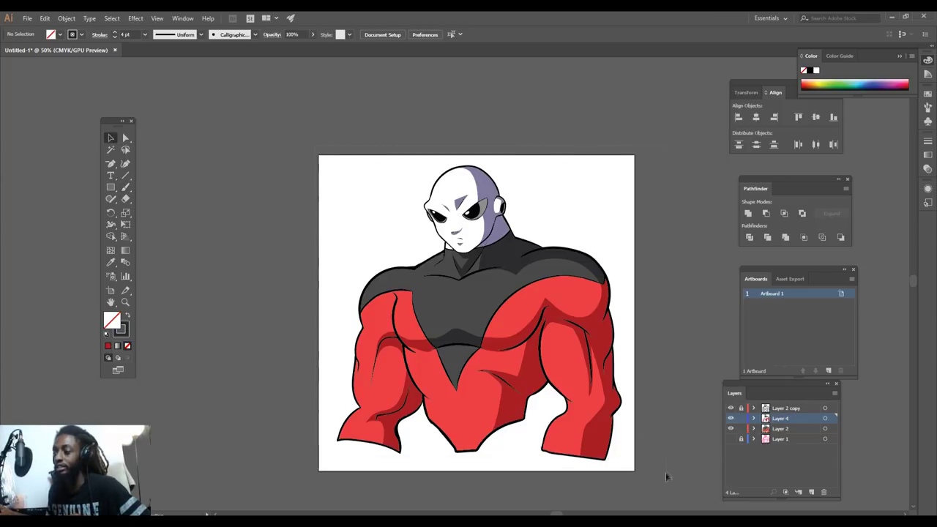
pyautogui.hotkey('ctrl', 'a')
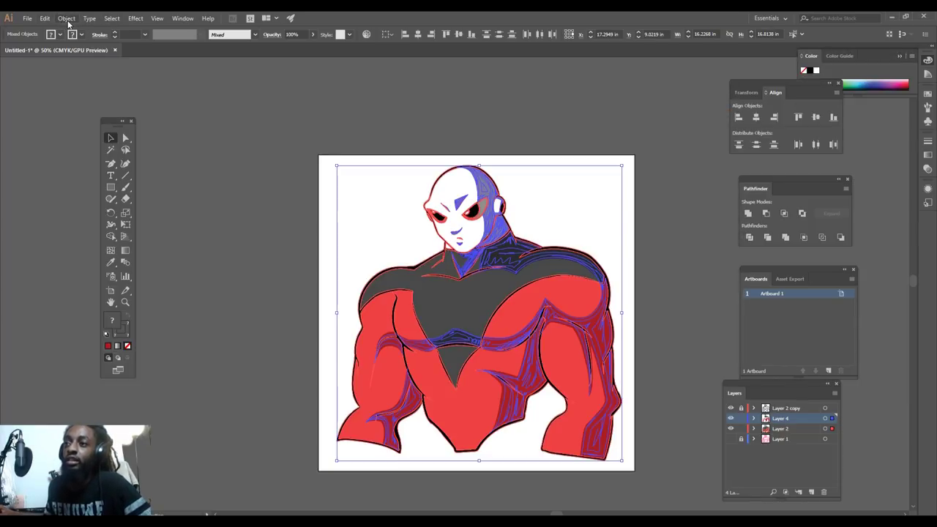
pyautogui.click(66, 19)
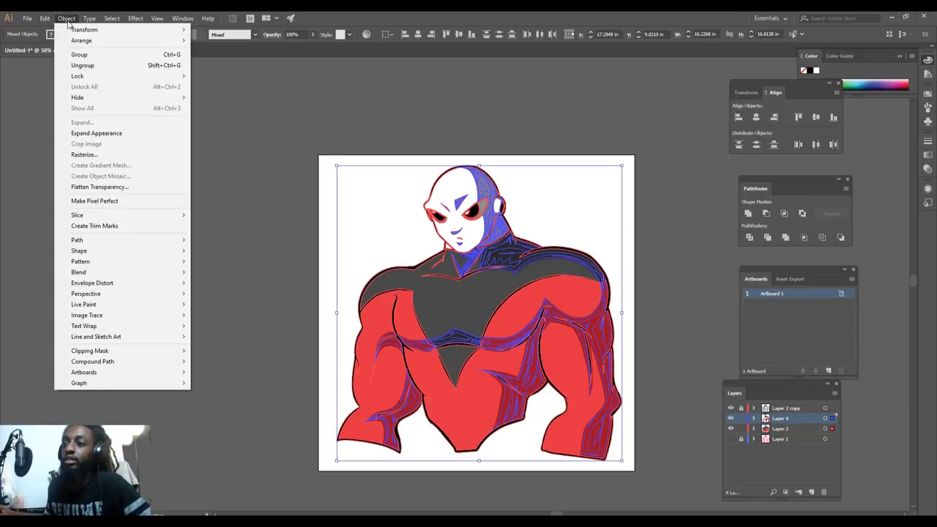
pyautogui.moveTo(50, 23)
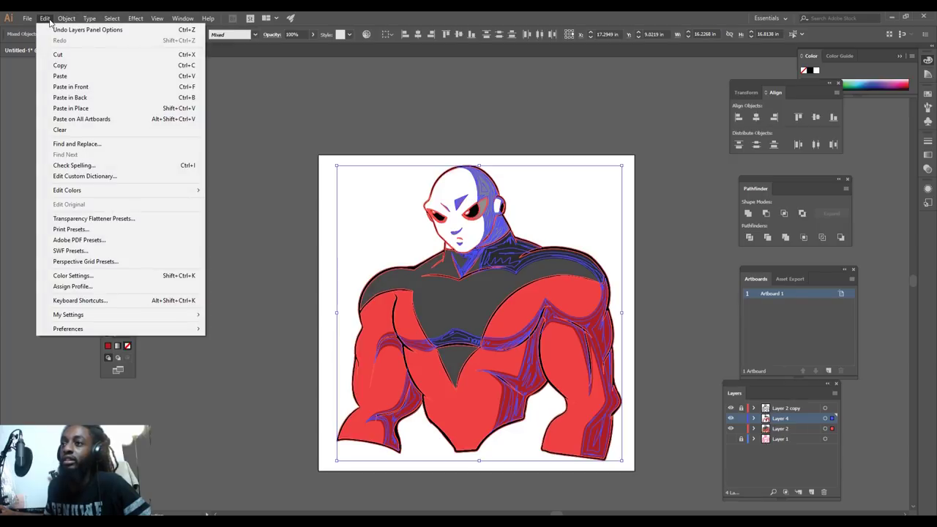
pyautogui.moveTo(122, 194)
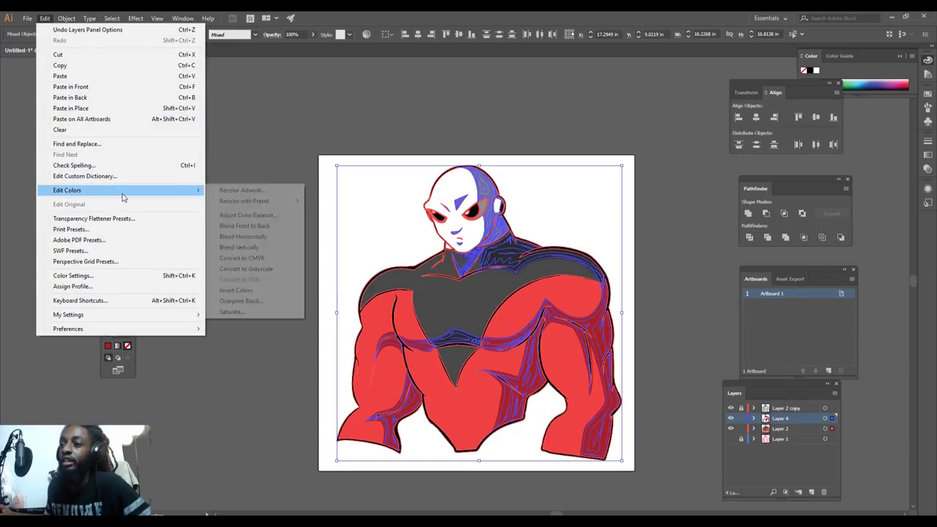
pyautogui.moveTo(252, 209)
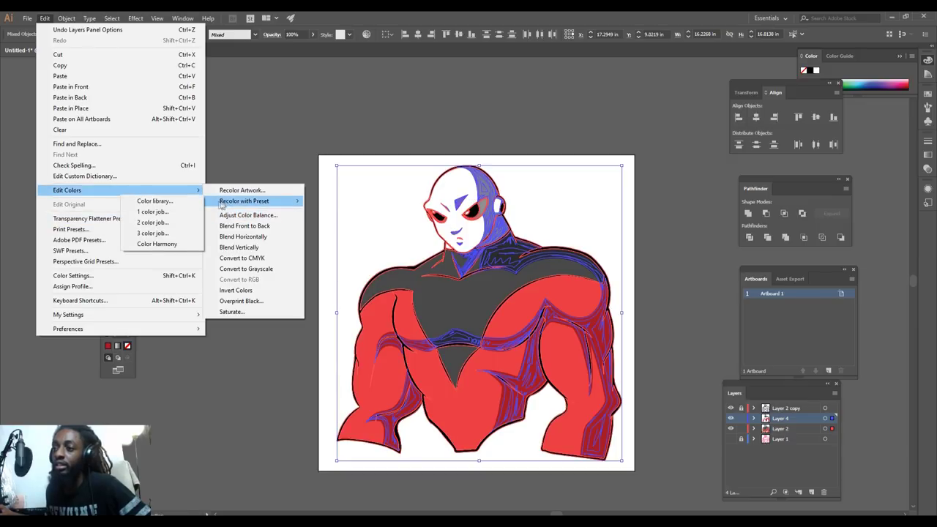
pyautogui.click(160, 244)
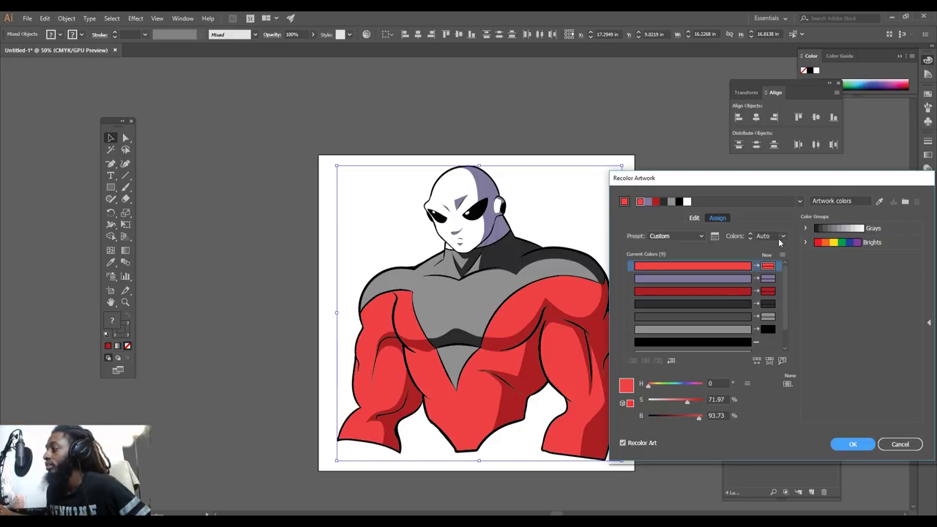
# Set the recolor to use all colors and raise the bright red's saturation to about 80%
pyautogui.click(799, 312)
pyautogui.scroll(-2, 764, 307)
pyautogui.scroll(2, 763, 308)
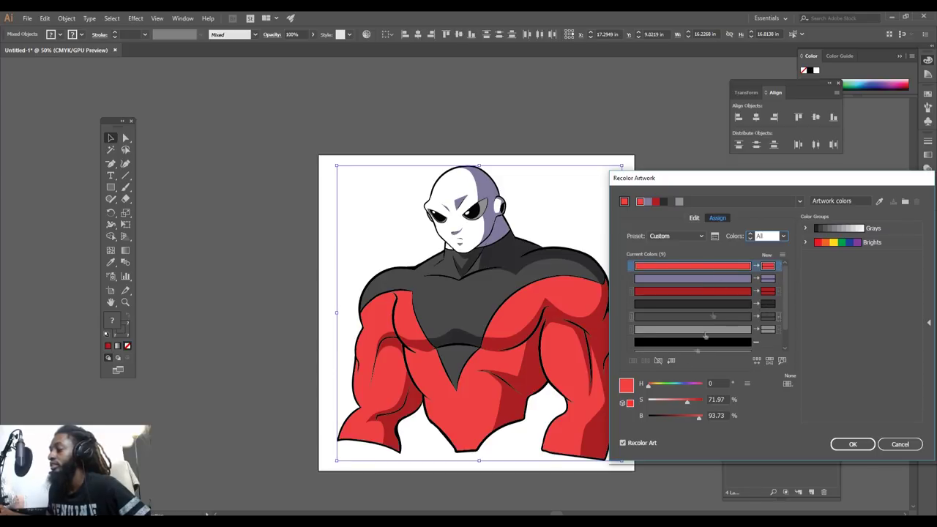
pyautogui.moveTo(687, 402); pyautogui.dragTo(696, 405)
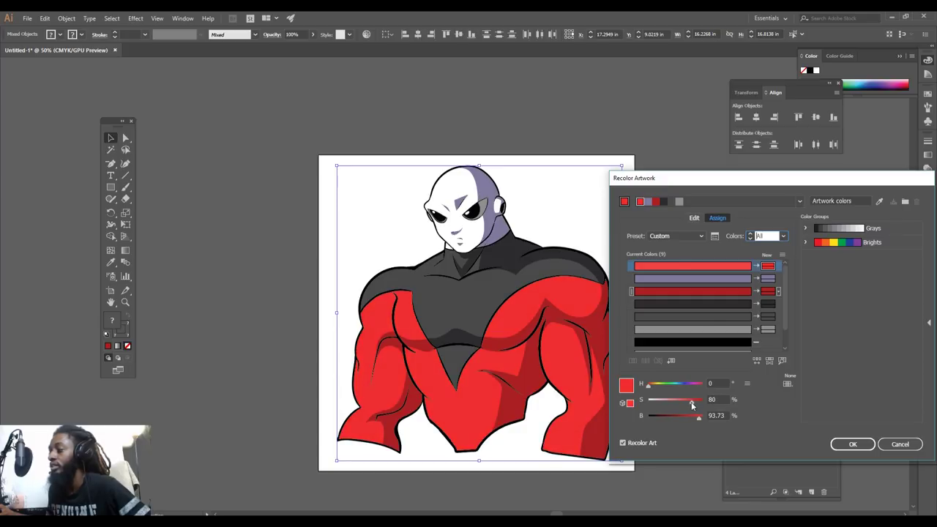
# Turn the dark red shadow color into a deeper brownish red by adjusting its hue, saturation and brightness
pyautogui.click(716, 292)
pyautogui.moveTo(692, 403); pyautogui.dragTo(678, 418)
pyautogui.moveTo(697, 402); pyautogui.dragTo(703, 402)
pyautogui.moveTo(652, 385); pyautogui.dragTo(651, 387)
pyautogui.moveTo(678, 418); pyautogui.dragTo(672, 418)
# Darken the suit's dark gray shadow color to 15% brightness
pyautogui.click(735, 315)
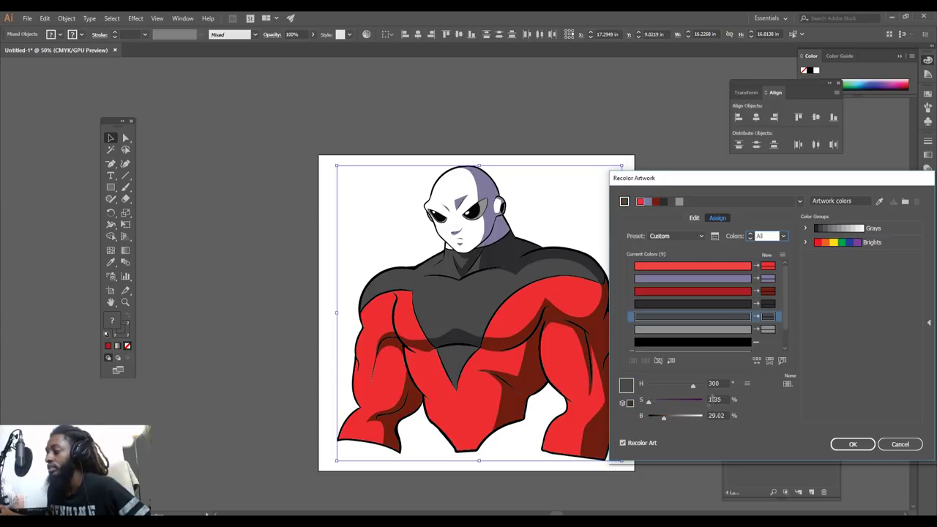
pyautogui.click(733, 306)
pyautogui.moveTo(658, 418); pyautogui.dragTo(658, 421)
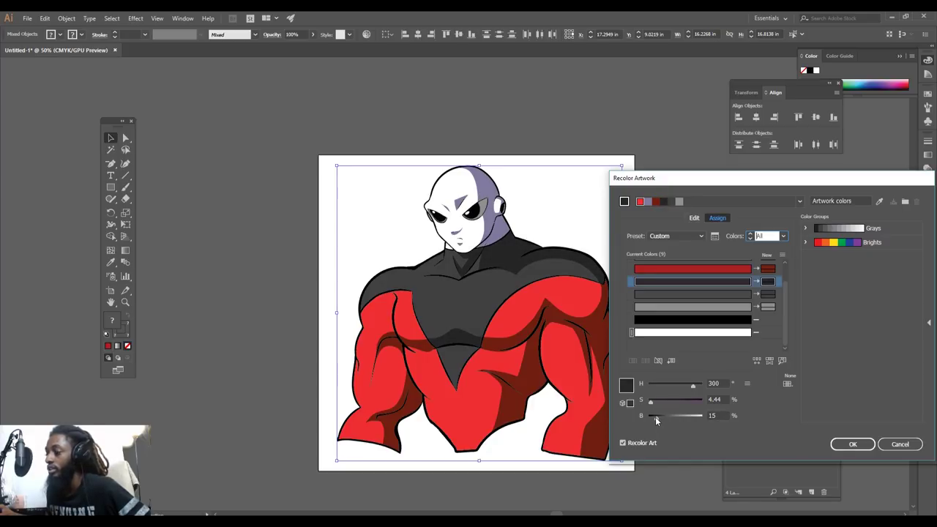
# Change the suit's base gray to a dark blue with hue 215, saturation 28% and brightness 21%, and apply the recolor
pyautogui.click(707, 295)
pyautogui.moveTo(661, 417); pyautogui.dragTo(680, 387)
pyautogui.click(662, 402)
pyautogui.click(664, 402)
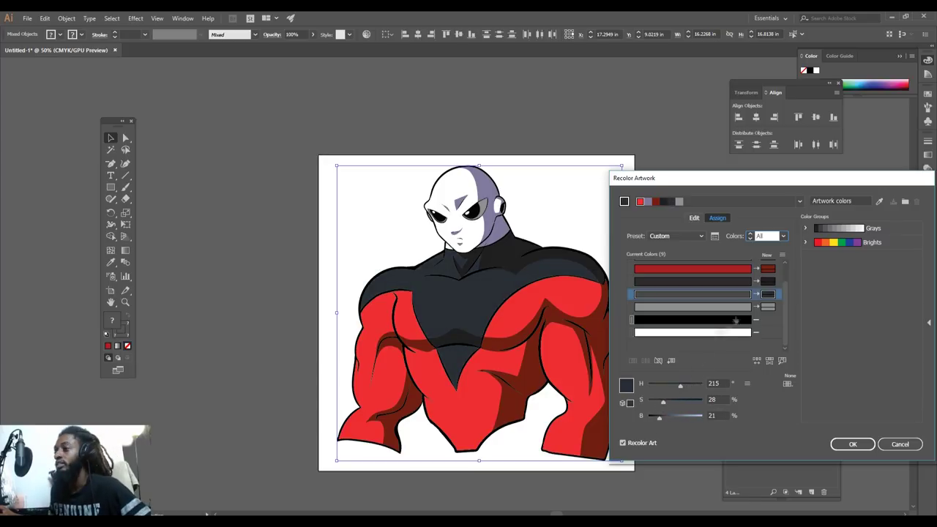
pyautogui.click(851, 443)
pyautogui.click(853, 437)
pyautogui.scroll(1, 852, 436)
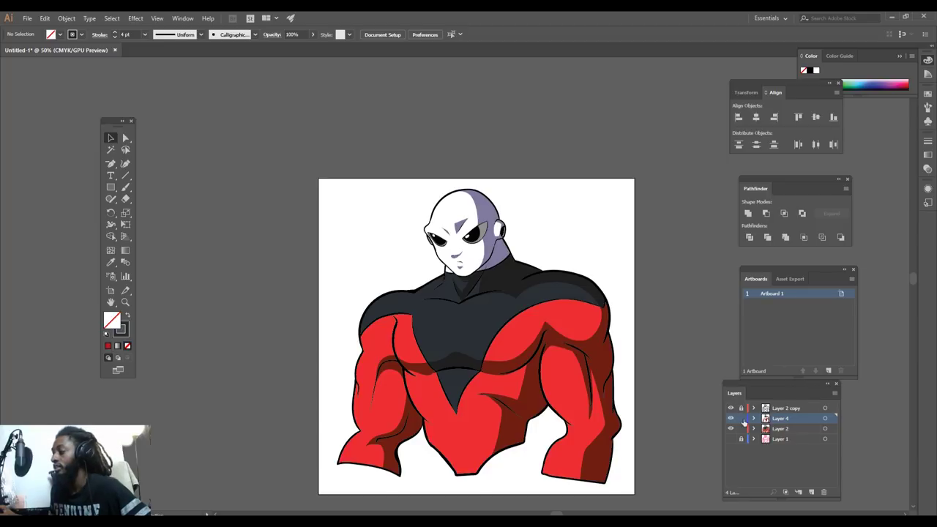
# Add a new layer beneath the locked Layer 2 and draw a dark gray background rectangle covering the artboard
pyautogui.click(811, 492)
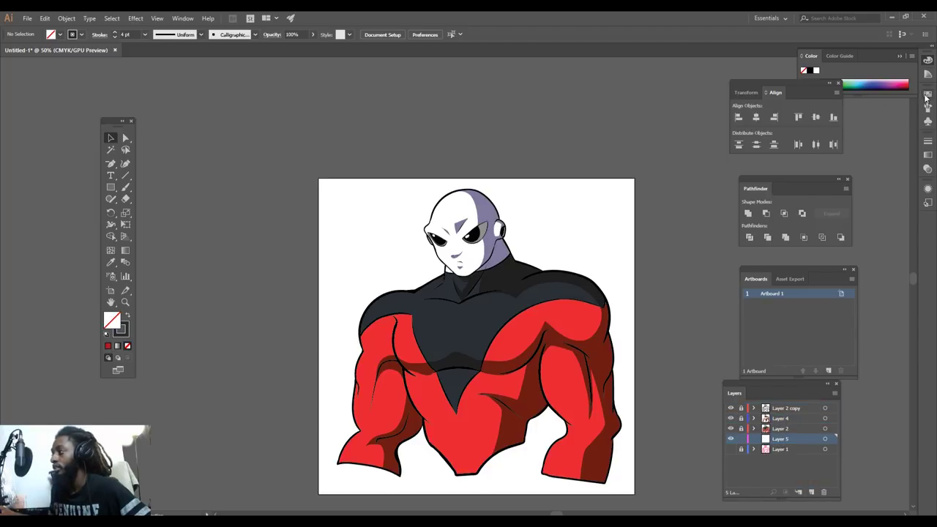
pyautogui.click(926, 95)
pyautogui.click(820, 148)
pyautogui.press('m')
pyautogui.moveTo(319, 170); pyautogui.dragTo(636, 493)
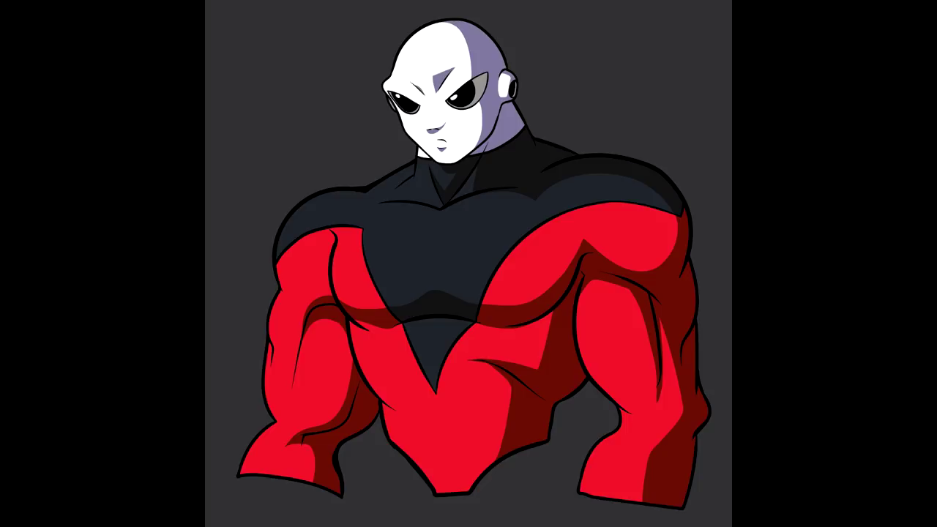